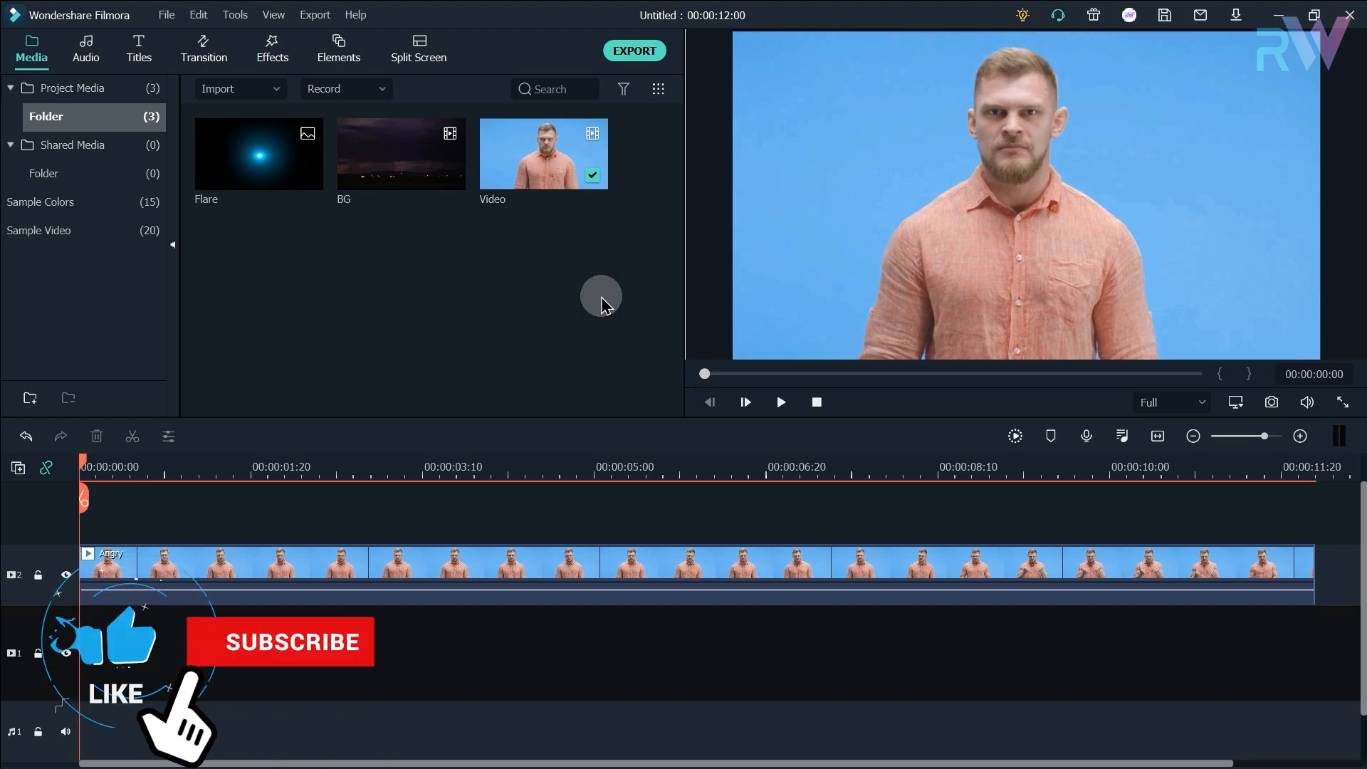
Preview the Video, BG and Flare media from the project folder
{"action": "left_click", "coordinate": [549, 189]}
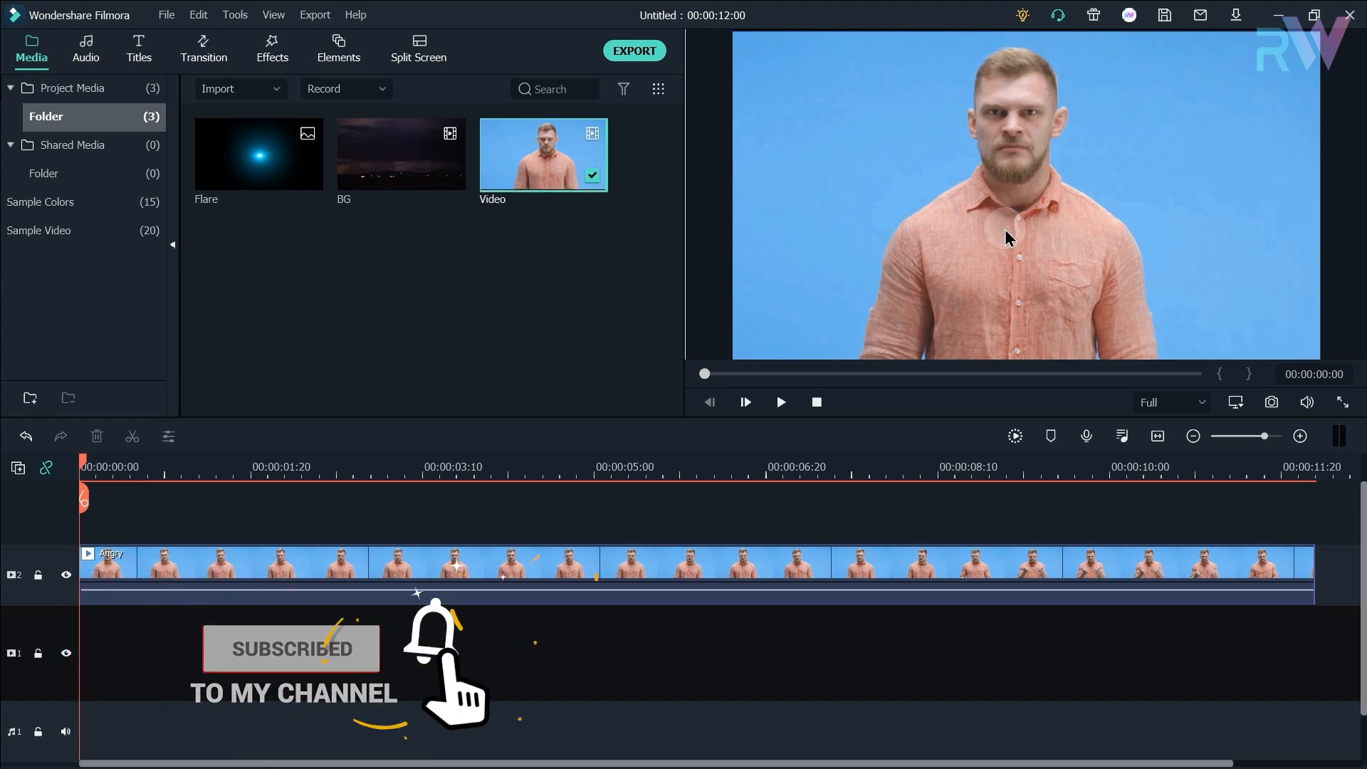
{"action": "double_click", "coordinate": [396, 187]}
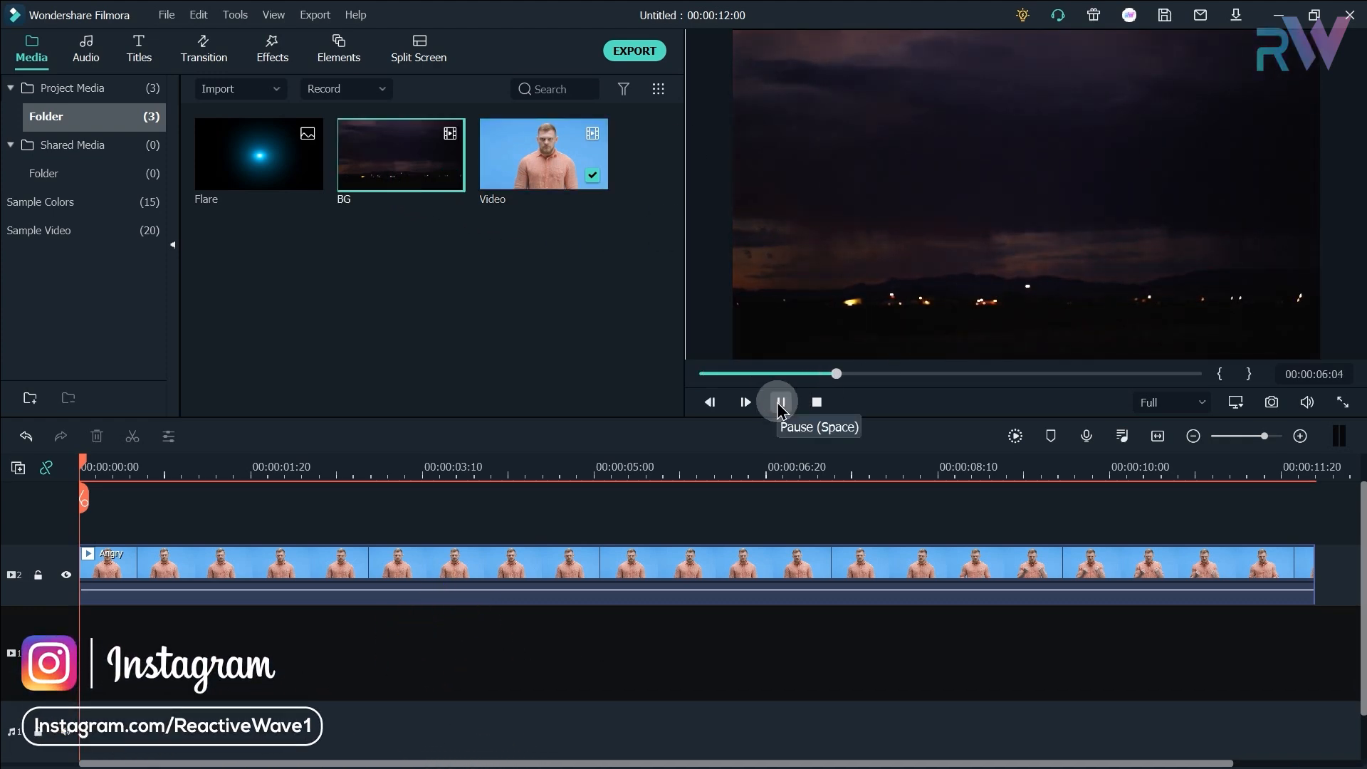
{"action": "double_click", "coordinate": [244, 196]}
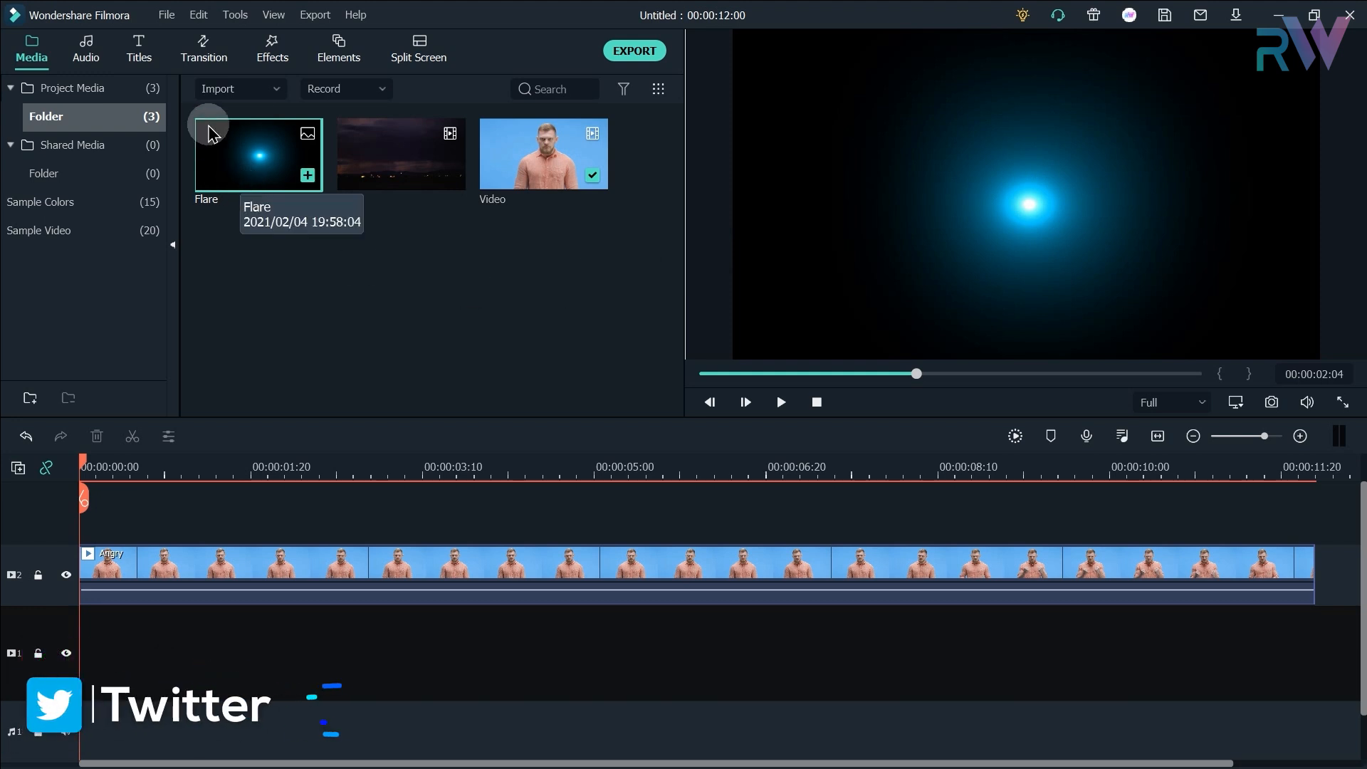
Place the BG clip at the start of video track 1, beneath the clip of the man
{"action": "left_click", "coordinate": [491, 298]}
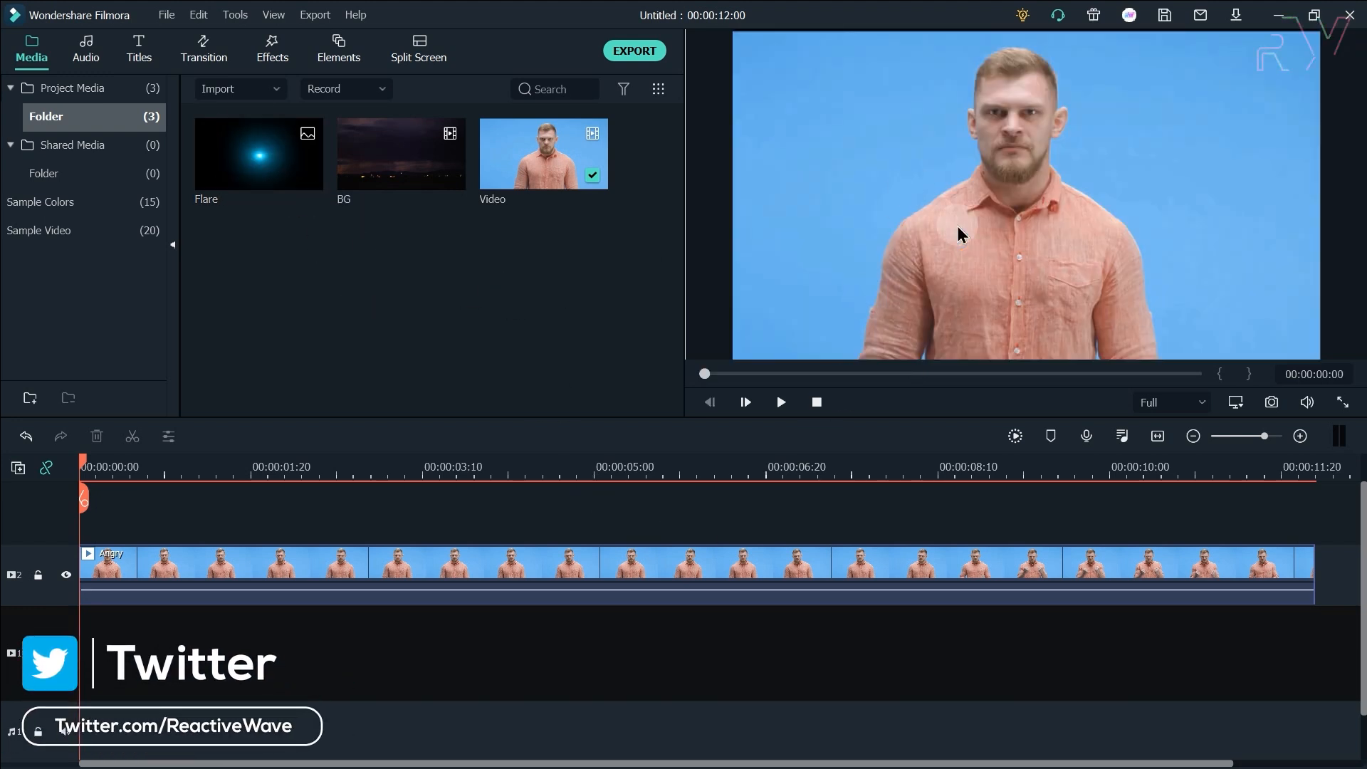
{"action": "left_click_drag", "start_coordinate": [358, 292], "coordinate": [93, 649]}
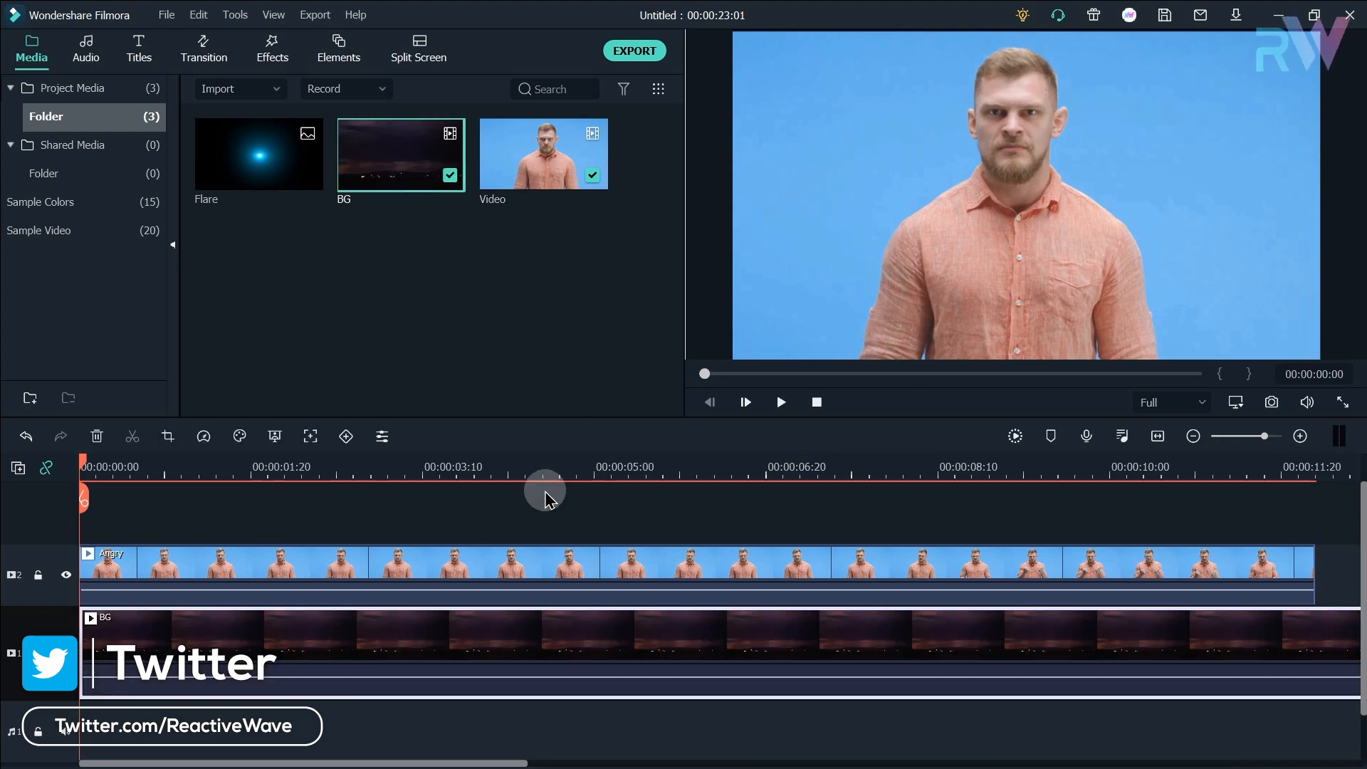
{"action": "left_click", "coordinate": [1167, 443]}
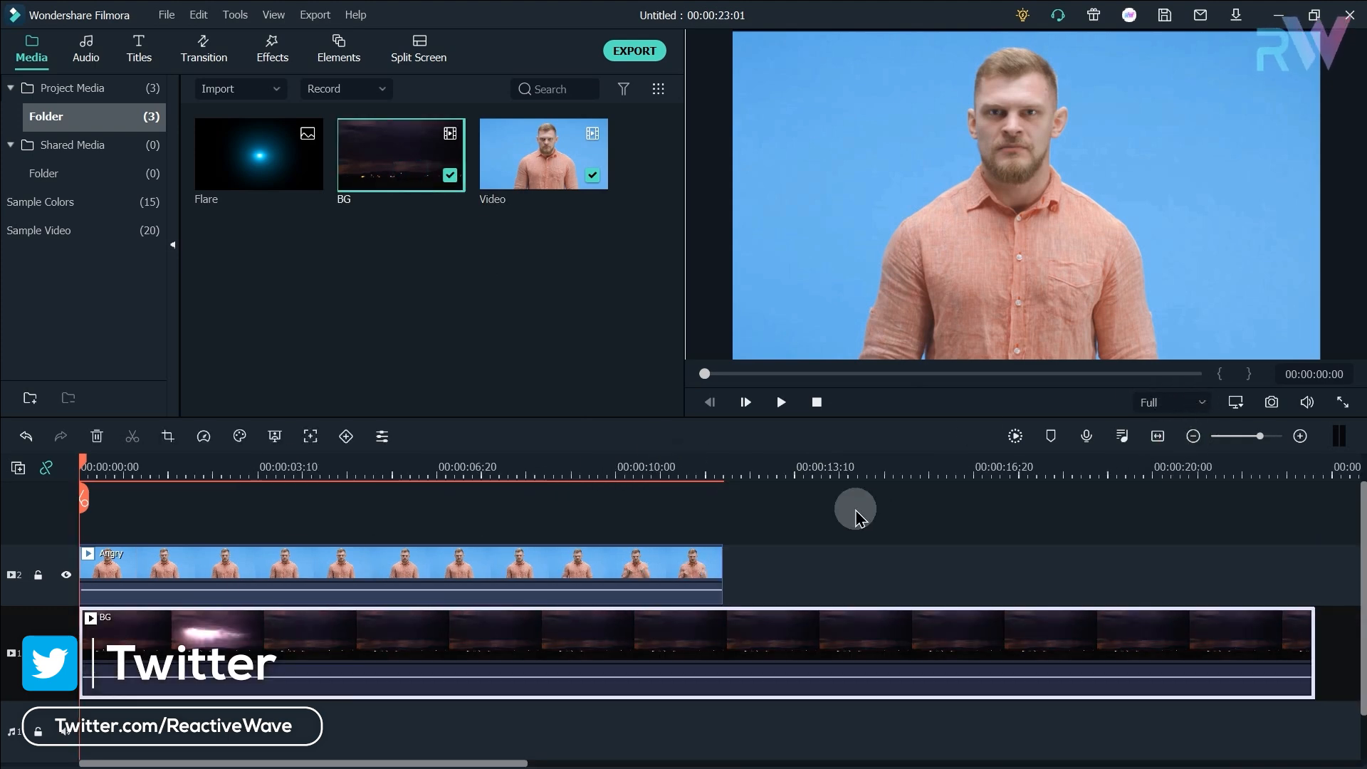
Open the properties of the Angry clip on video track 2 and enable Chroma Key
{"action": "left_click", "coordinate": [641, 563]}
{"action": "double_click", "coordinate": [695, 563]}
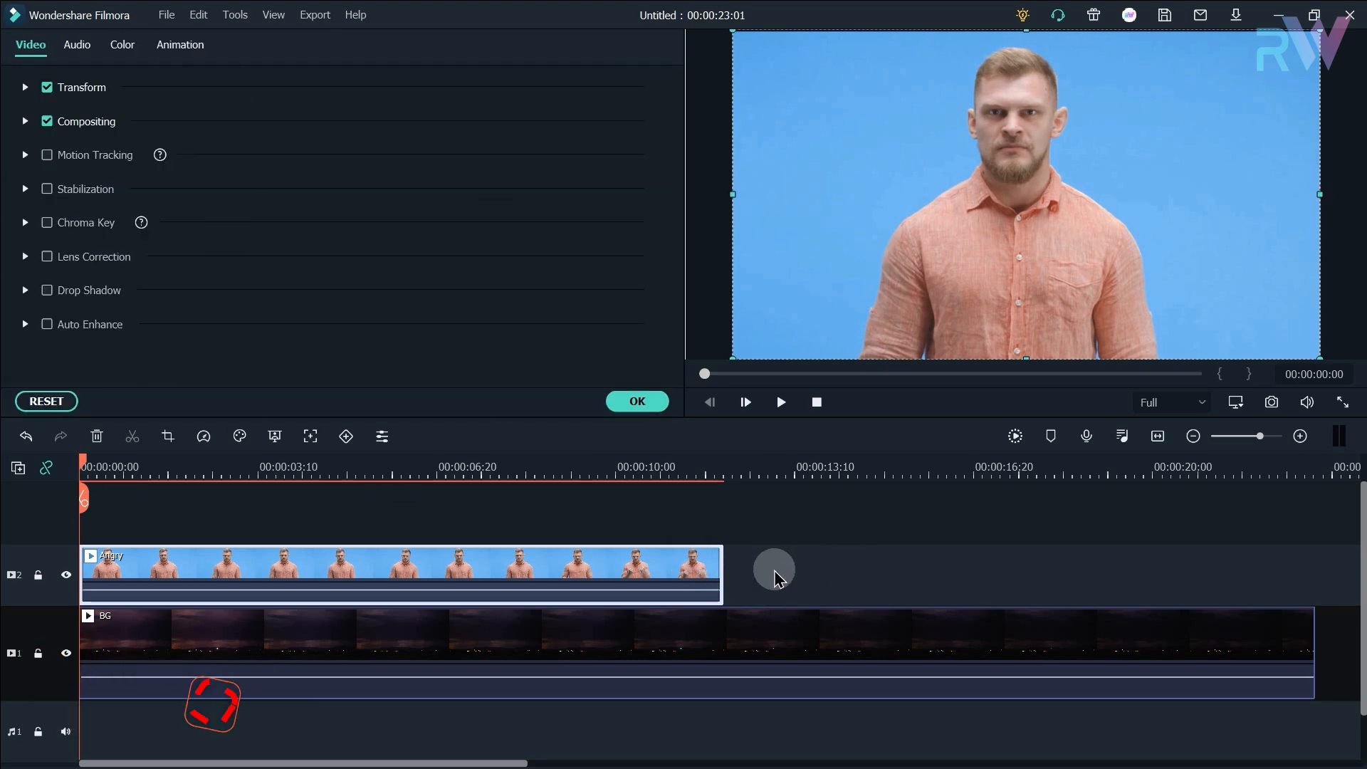
{"action": "right_click", "coordinate": [691, 563]}
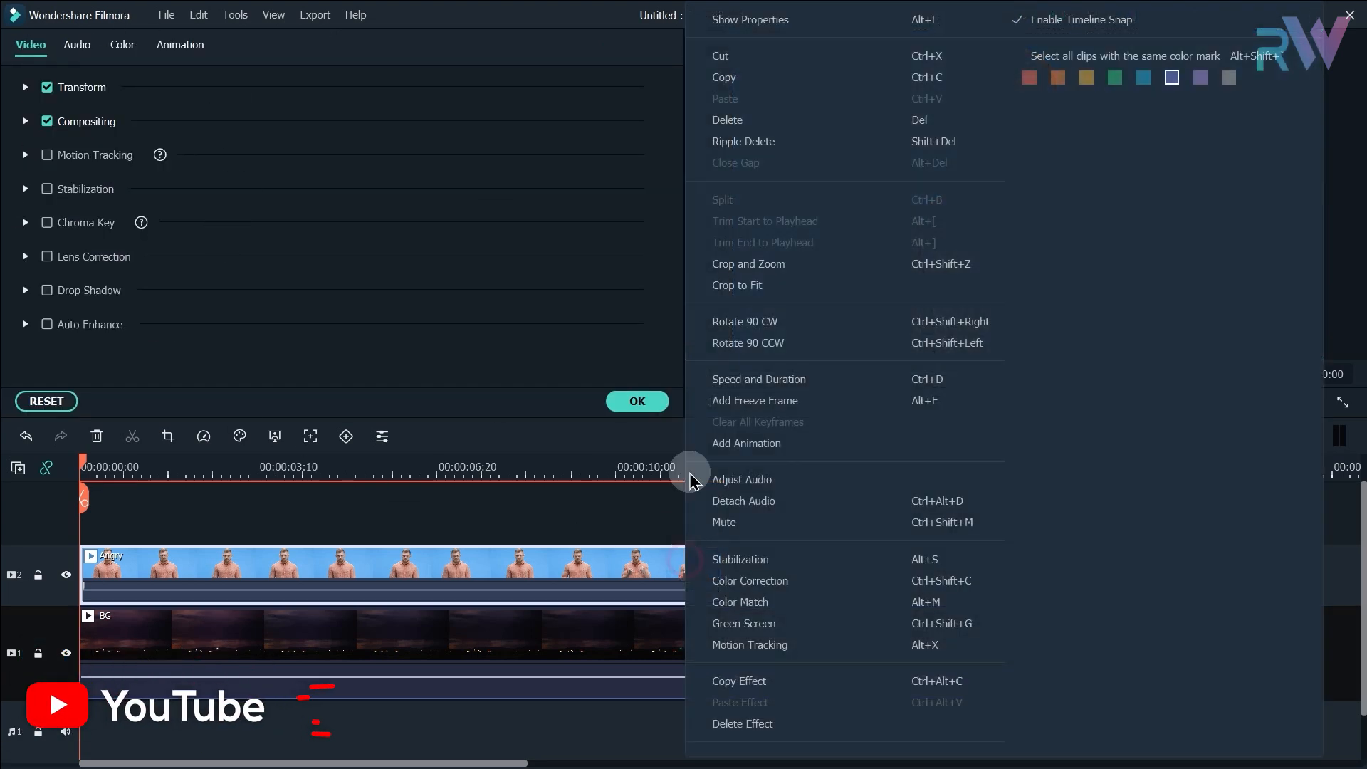
{"action": "left_click", "coordinate": [781, 31]}
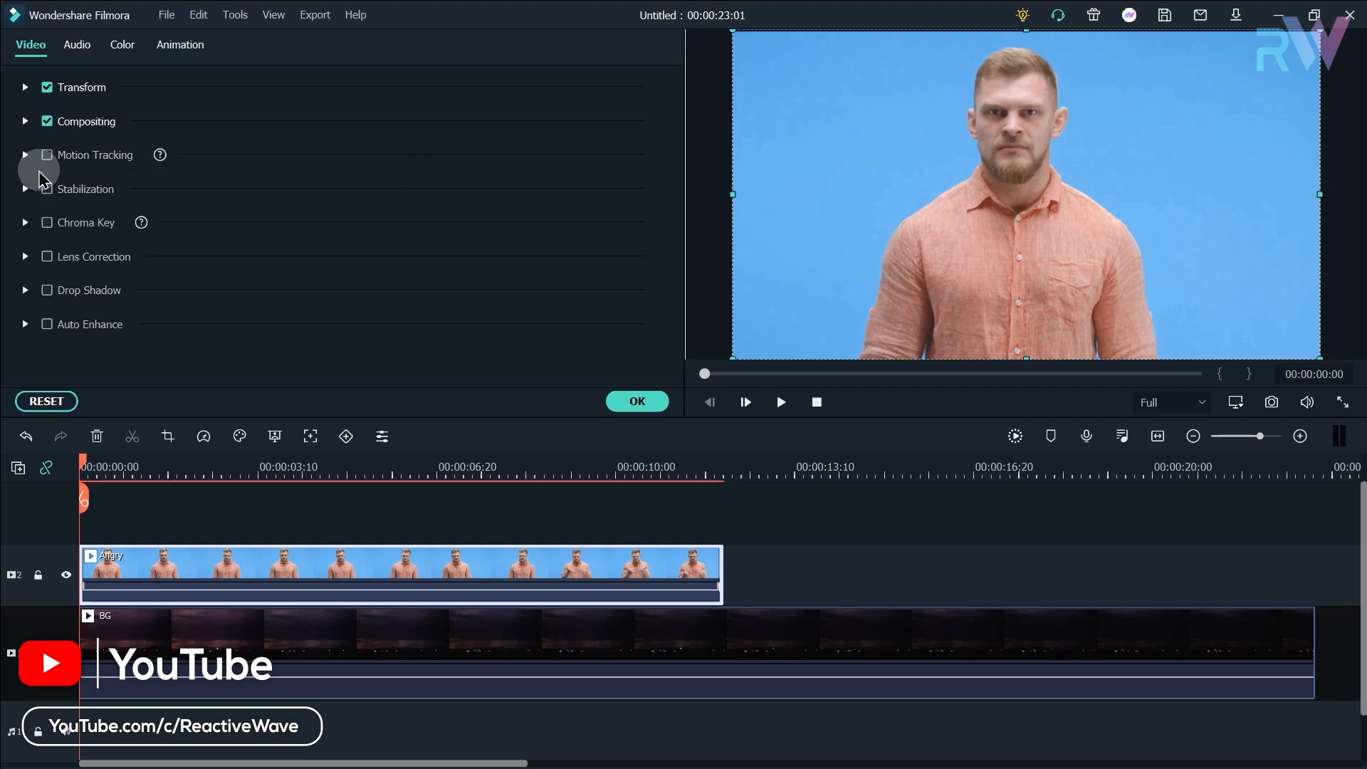
{"action": "left_click", "coordinate": [47, 223]}
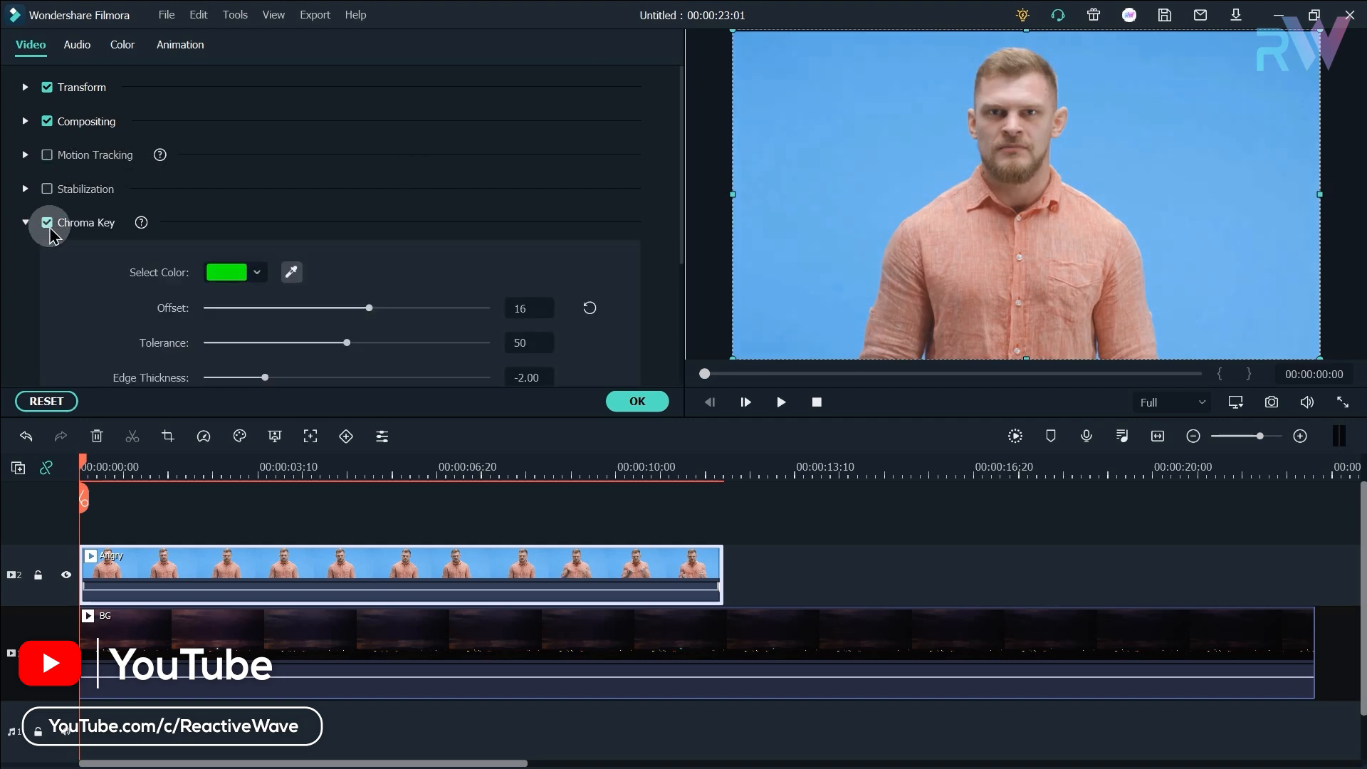
Sample the blue backdrop as the chroma key color, set Edge Feather to 0.00 and apply the settings
{"action": "scroll", "coordinate": [96, 300], "scroll_direction": "down", "scroll_amount": 1}
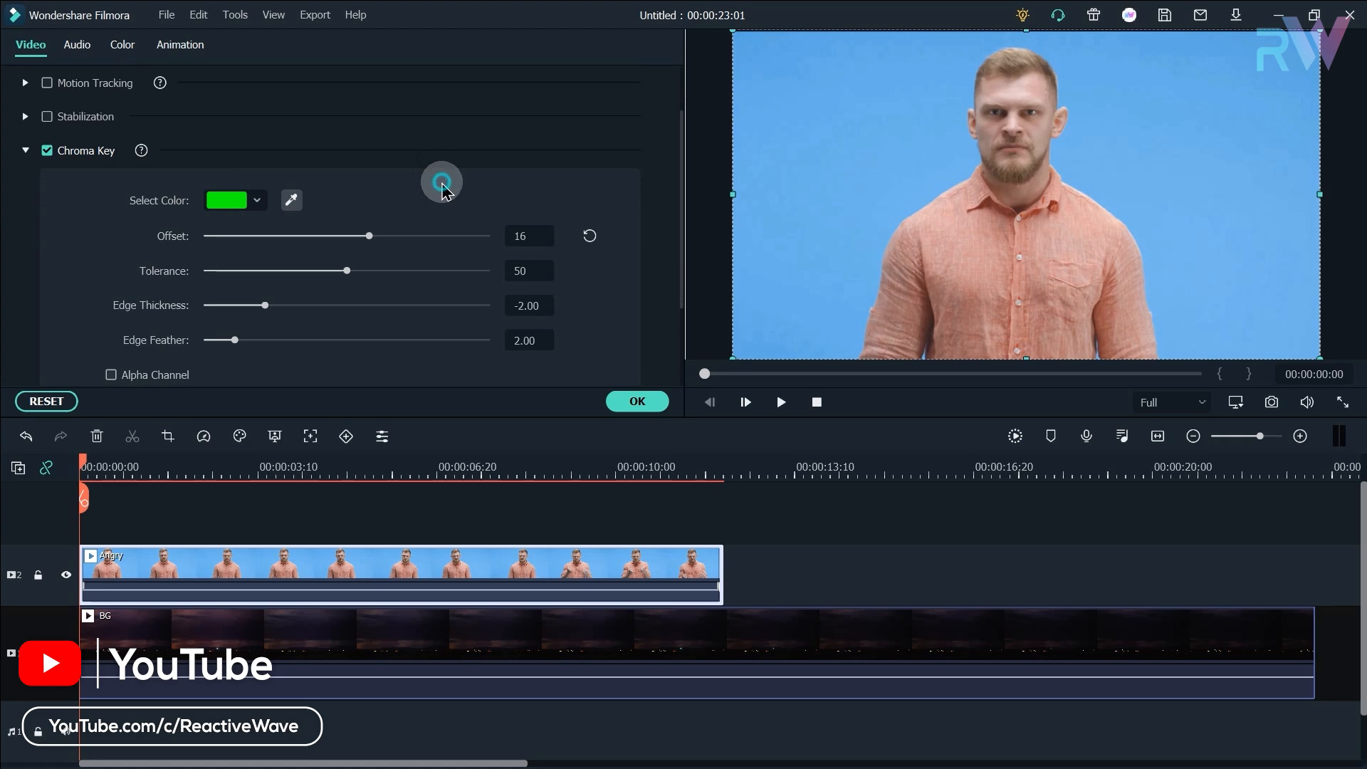
{"action": "scroll", "coordinate": [442, 186], "scroll_direction": "down", "scroll_amount": 1}
{"action": "left_click", "coordinate": [291, 163]}
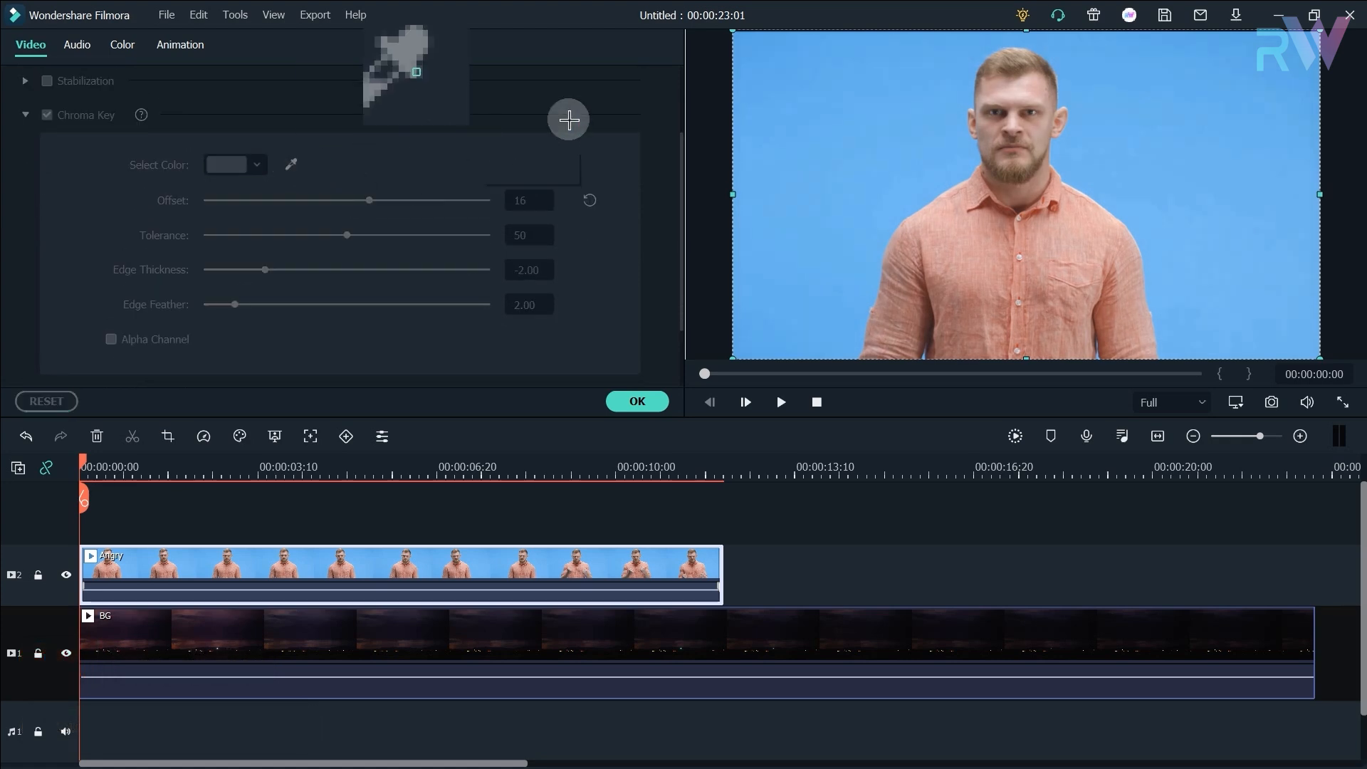
{"action": "left_click", "coordinate": [818, 114]}
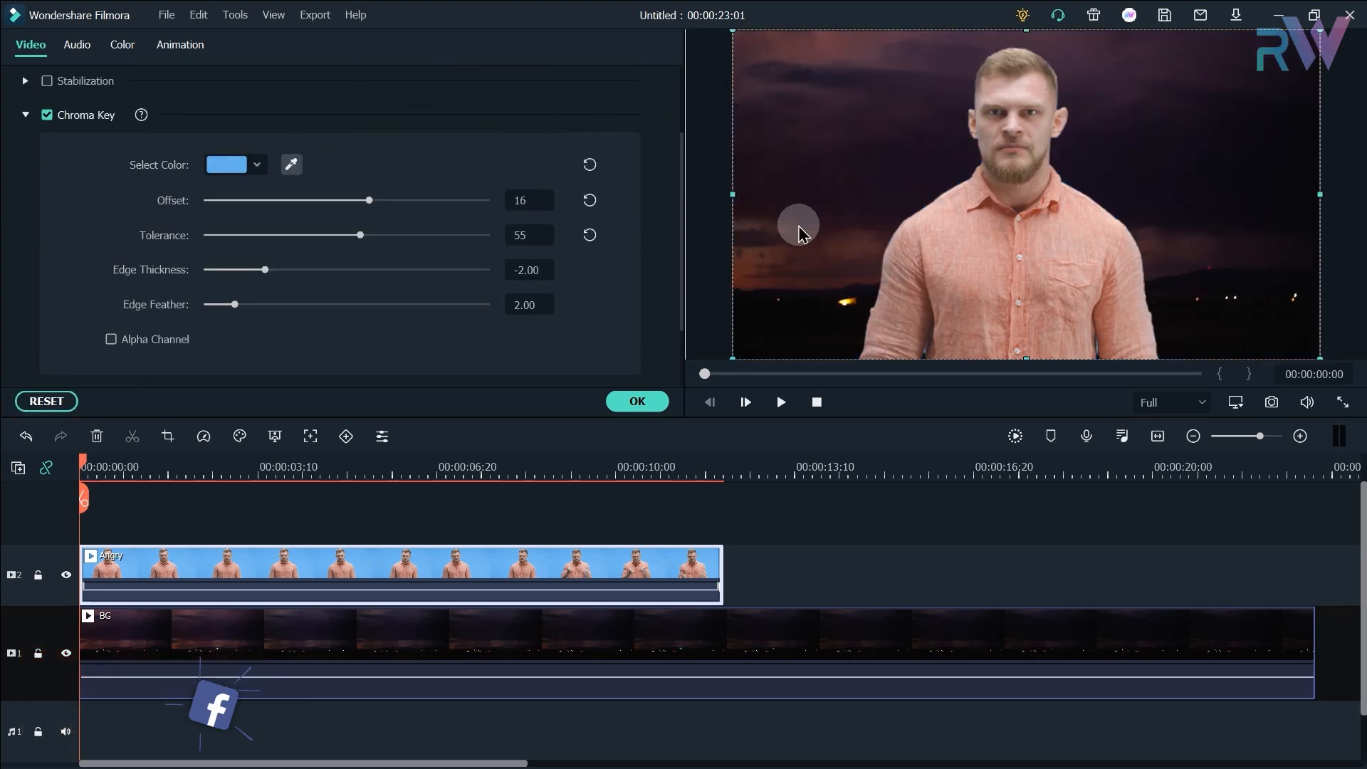
{"action": "left_click_drag", "start_coordinate": [229, 311], "coordinate": [192, 314]}
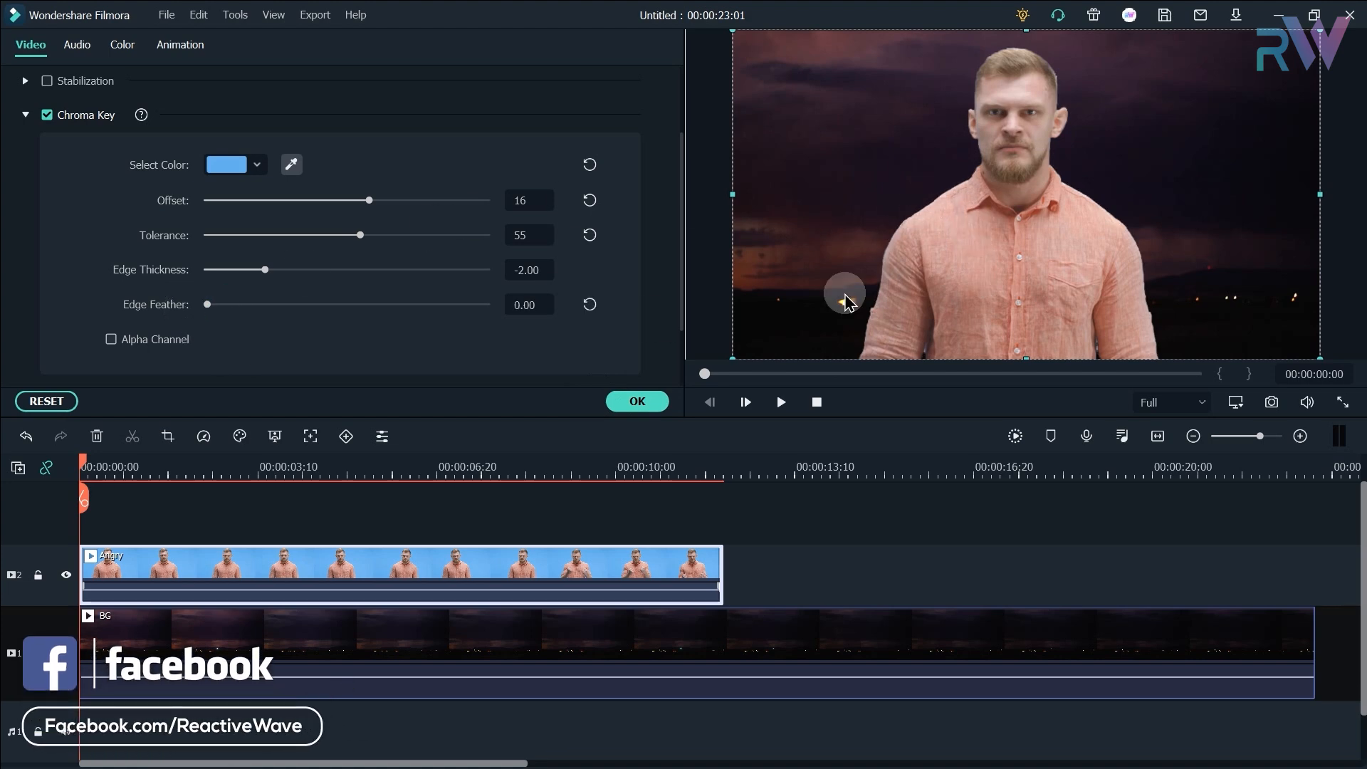
{"action": "left_click", "coordinate": [645, 406]}
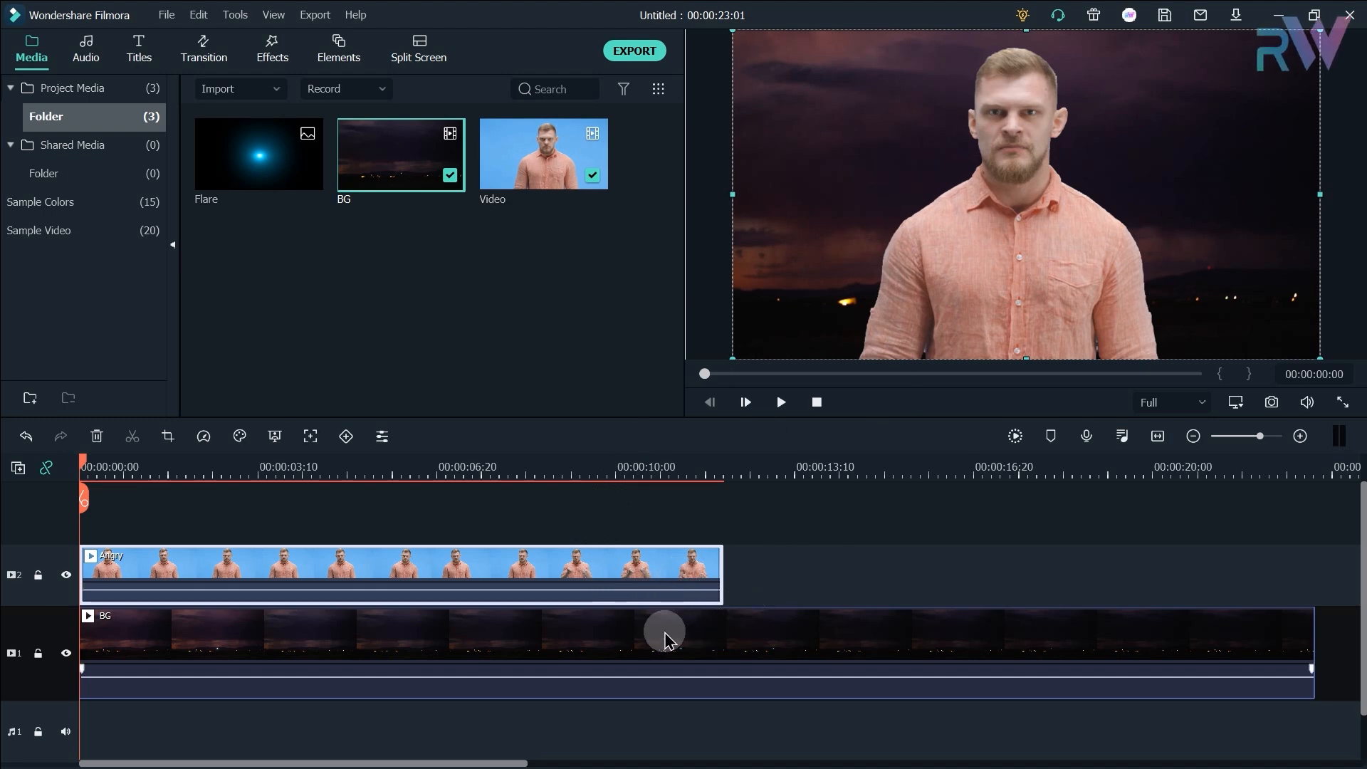
Bring up Advanced Color Correction for the Angry clip and set the white balance Temperature to 0.64
{"action": "right_click", "coordinate": [663, 577]}
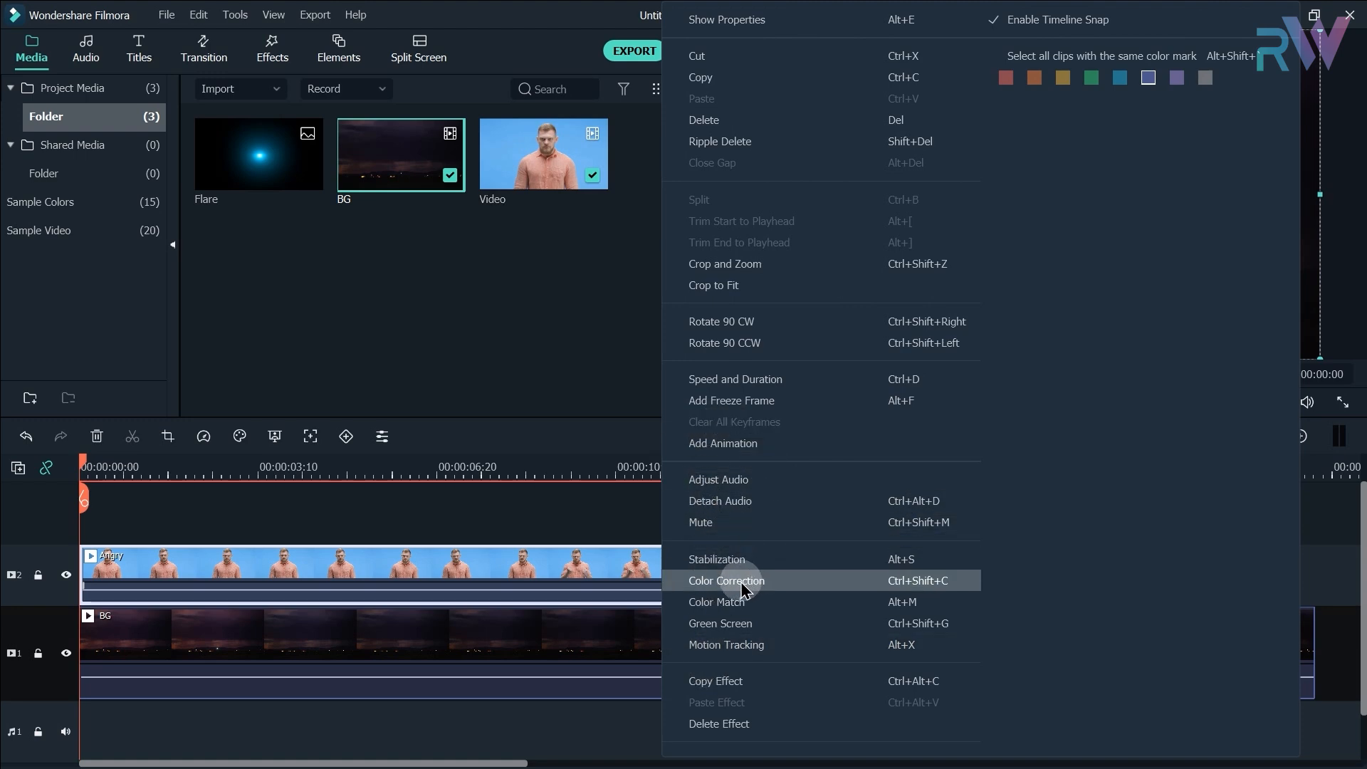
{"action": "left_click", "coordinate": [612, 562]}
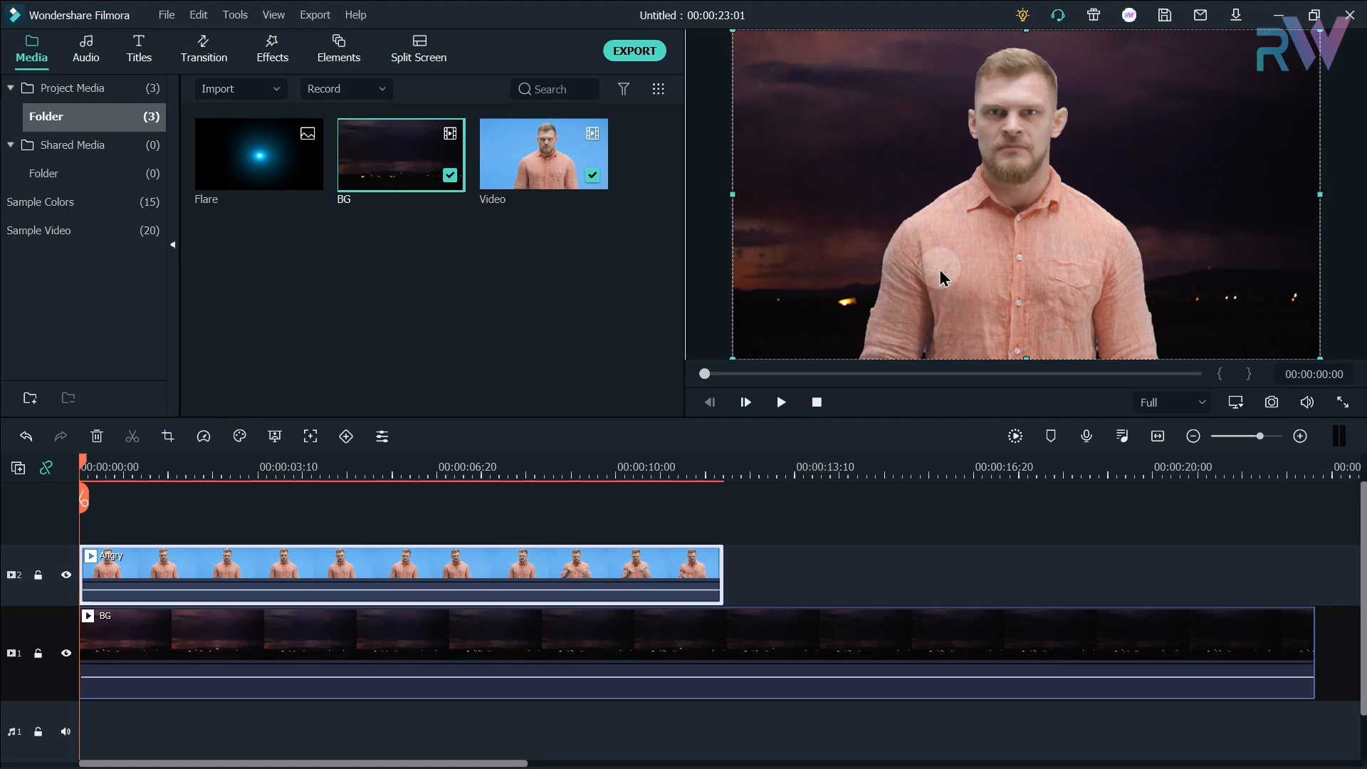
{"action": "right_click", "coordinate": [728, 633]}
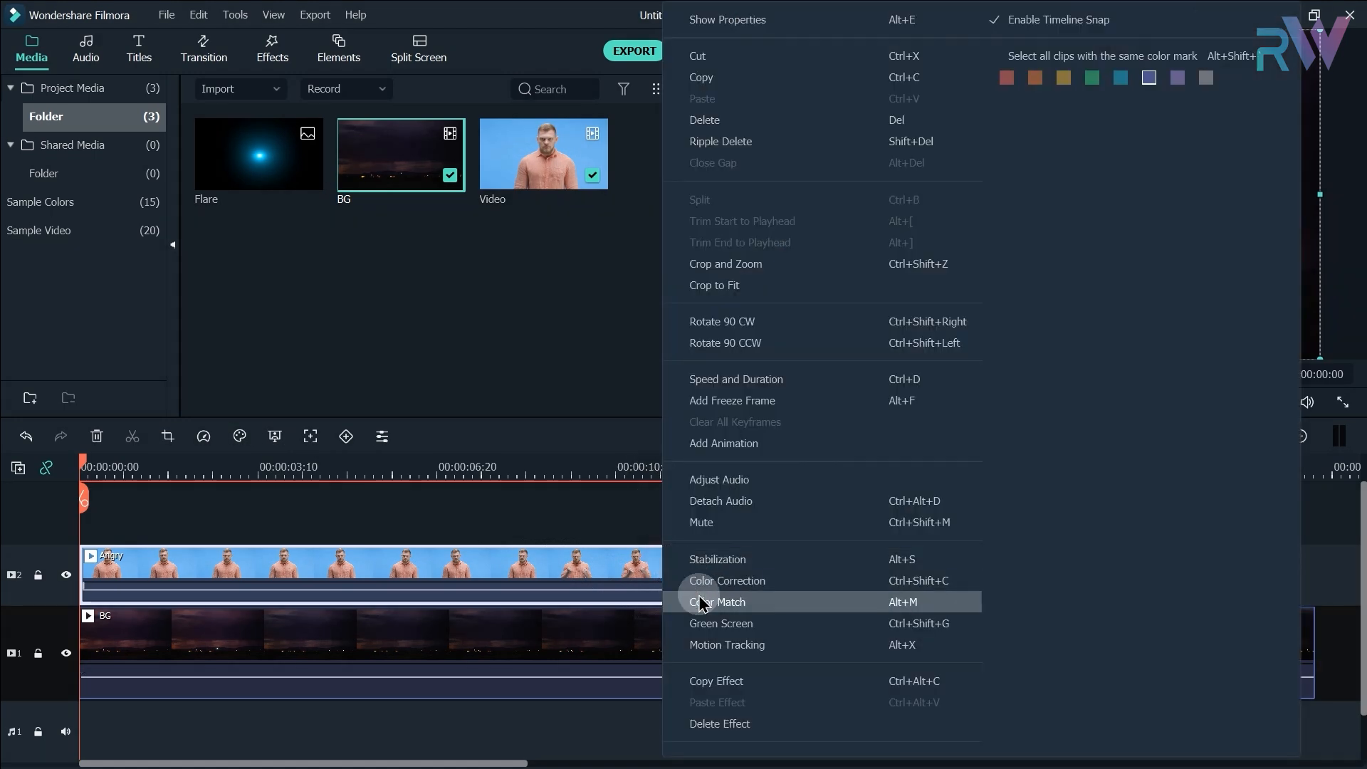
{"action": "key", "text": "Escape"}
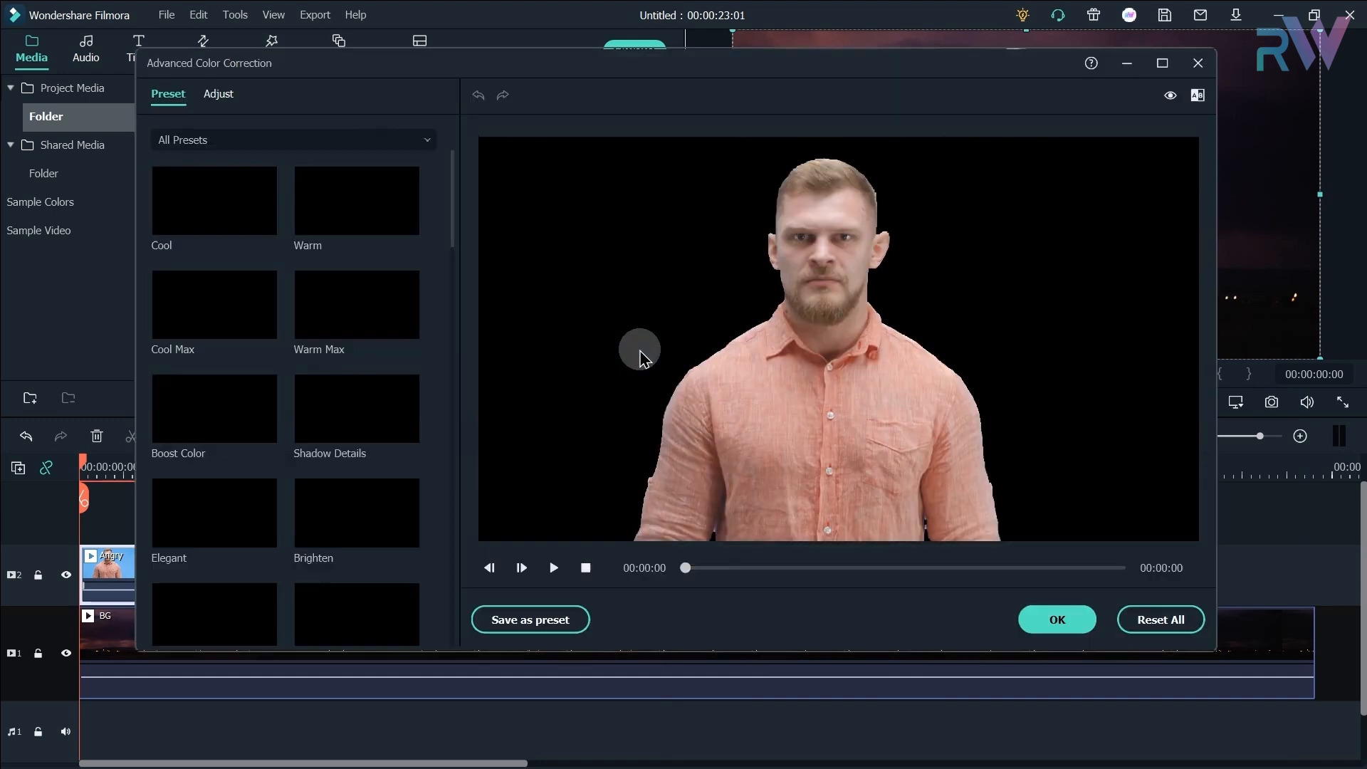
{"action": "left_click", "coordinate": [221, 94]}
{"action": "left_click", "coordinate": [148, 469]}
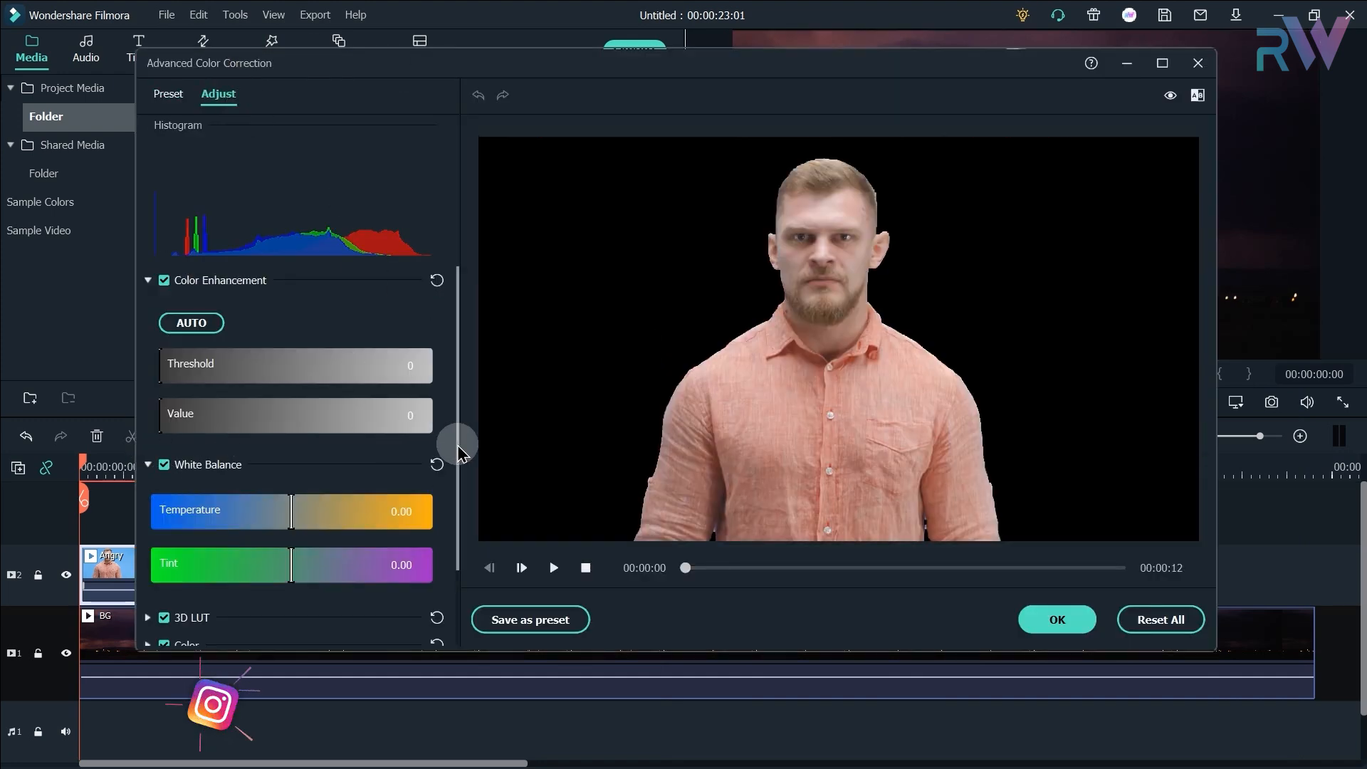
{"action": "scroll", "coordinate": [452, 446], "scroll_direction": "down", "scroll_amount": 2}
{"action": "left_click_drag", "start_coordinate": [292, 422], "coordinate": [382, 463]}
Set the clip's color Brightness to -28, Contrast to 65 and Saturation to 21
{"action": "left_click", "coordinate": [285, 552]}
{"action": "scroll", "coordinate": [280, 541], "scroll_direction": "down", "scroll_amount": 3}
{"action": "scroll", "coordinate": [451, 452], "scroll_direction": "down", "scroll_amount": 1}
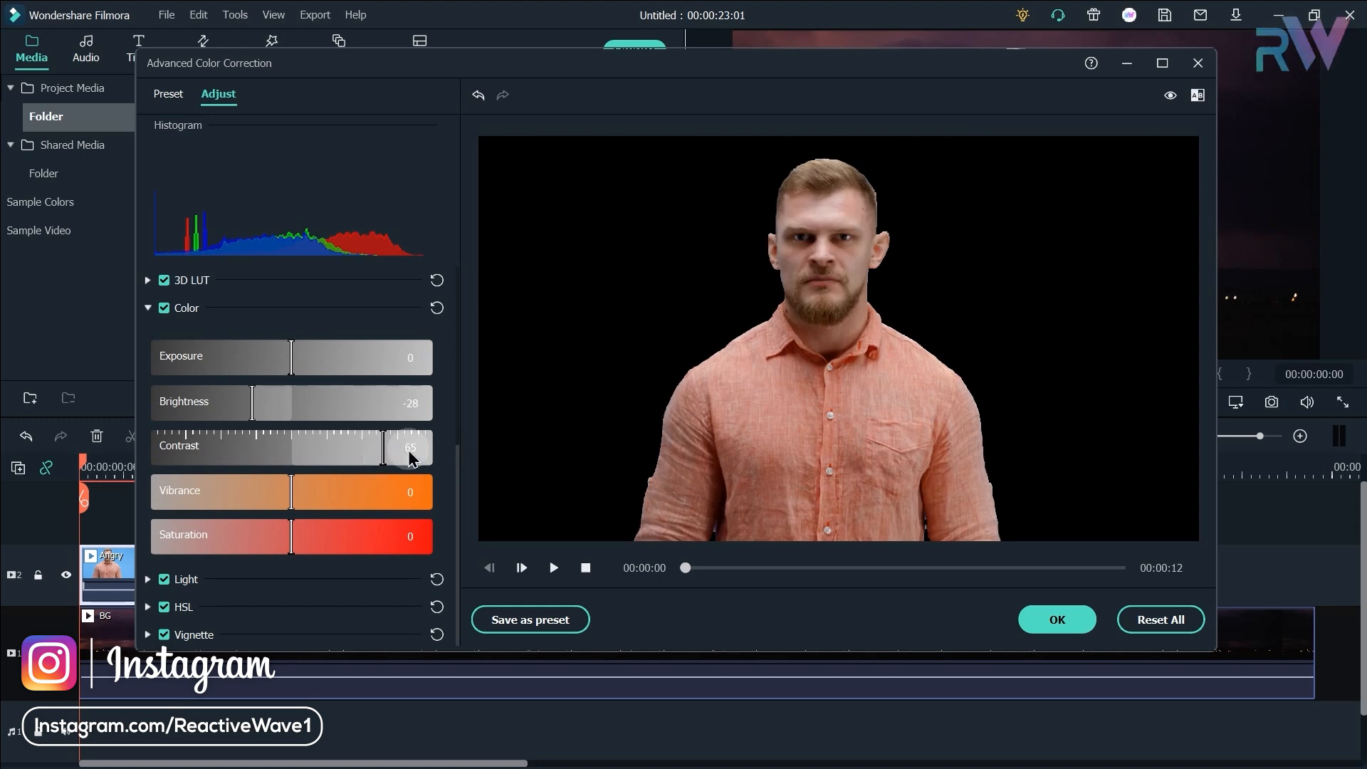
{"action": "left_click_drag", "start_coordinate": [298, 548], "coordinate": [322, 545]}
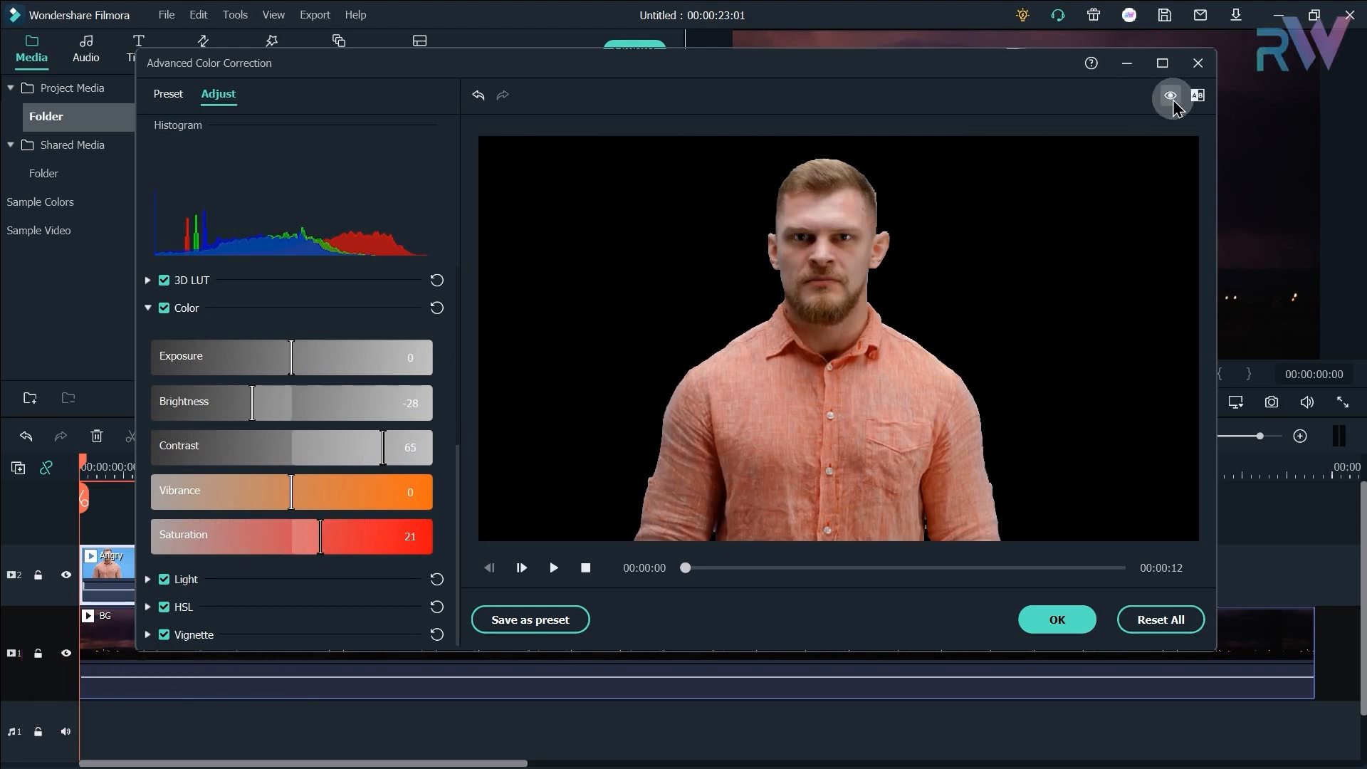
Set the clip's light Shadows to -40, Whites to -28 and Blacks to about -6, and apply the color correction
{"action": "left_click", "coordinate": [147, 579]}
{"action": "scroll", "coordinate": [449, 488], "scroll_direction": "down", "scroll_amount": 3}
{"action": "left_click_drag", "start_coordinate": [293, 464], "coordinate": [234, 463]}
{"action": "left_click_drag", "start_coordinate": [296, 518], "coordinate": [254, 524]}
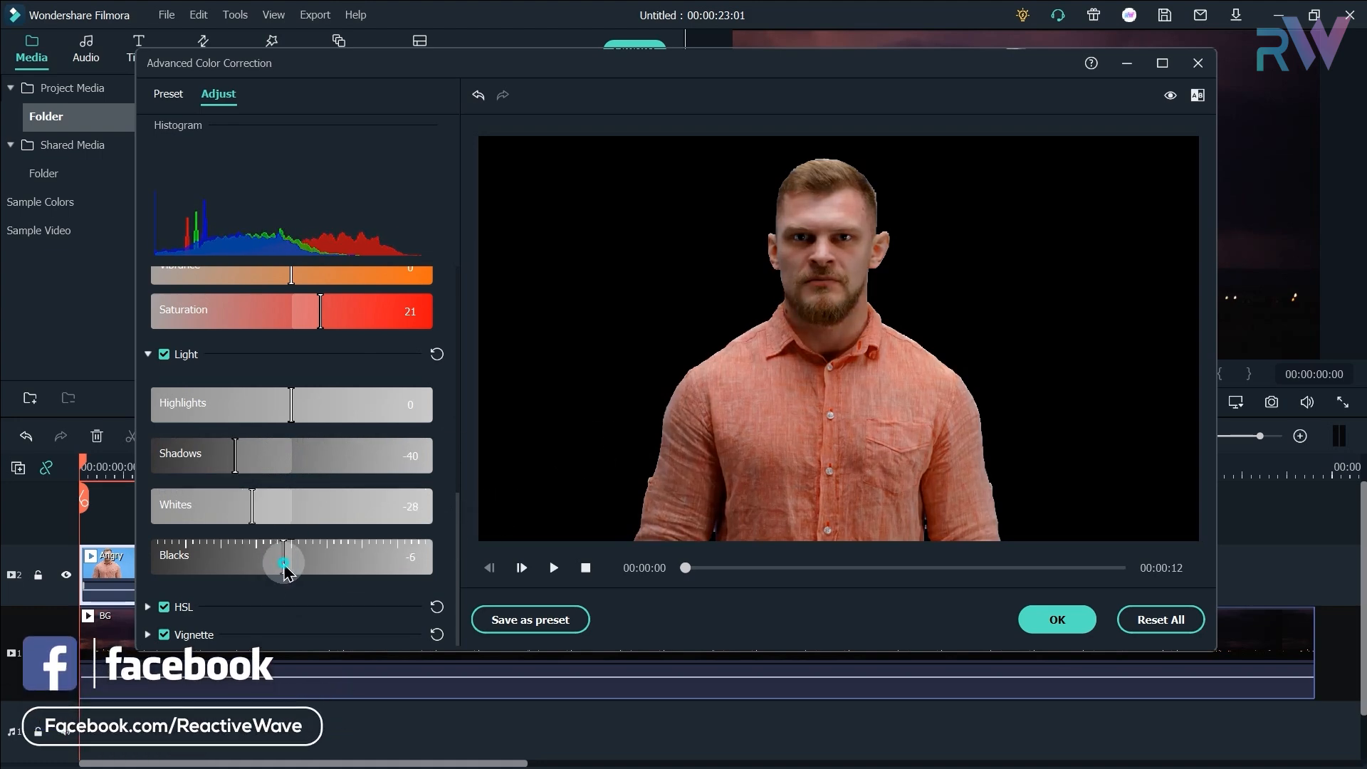
{"action": "left_click", "coordinate": [149, 355]}
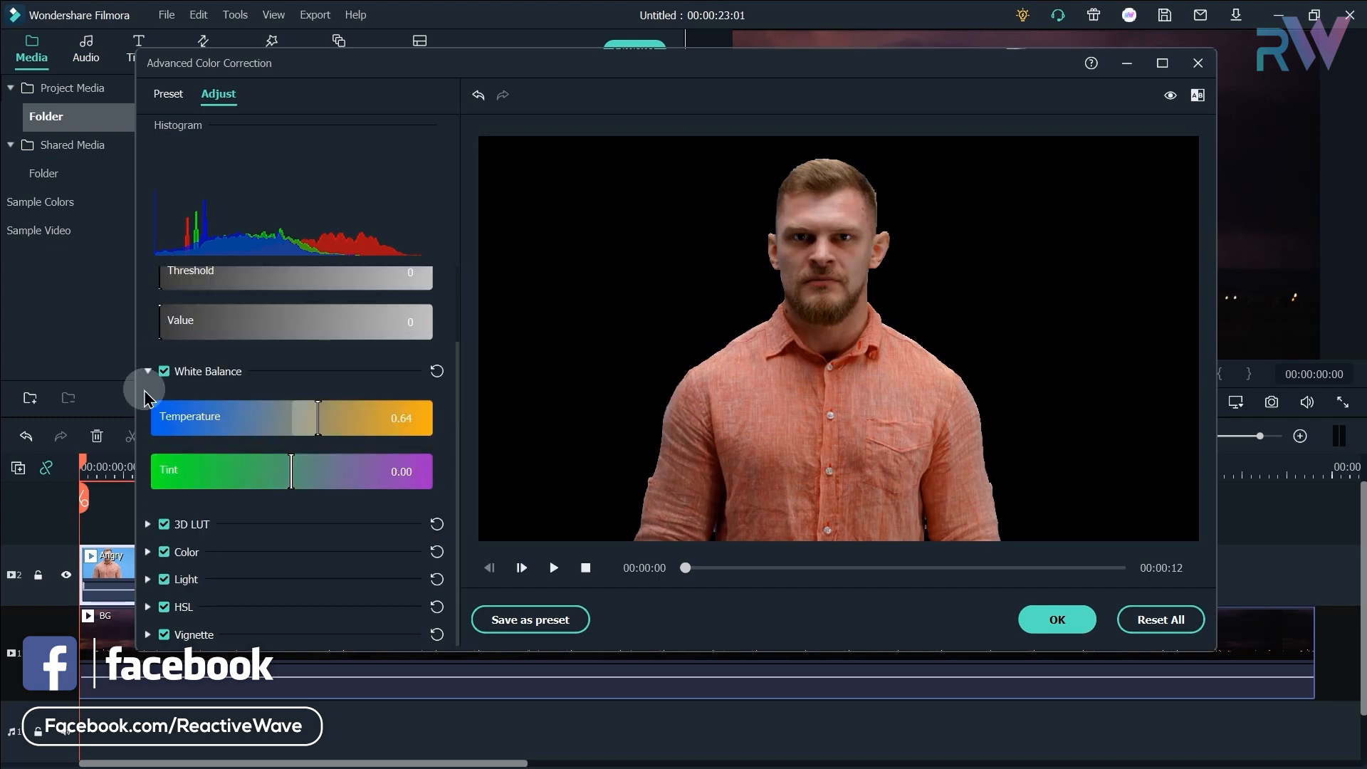
{"action": "left_click", "coordinate": [1058, 616]}
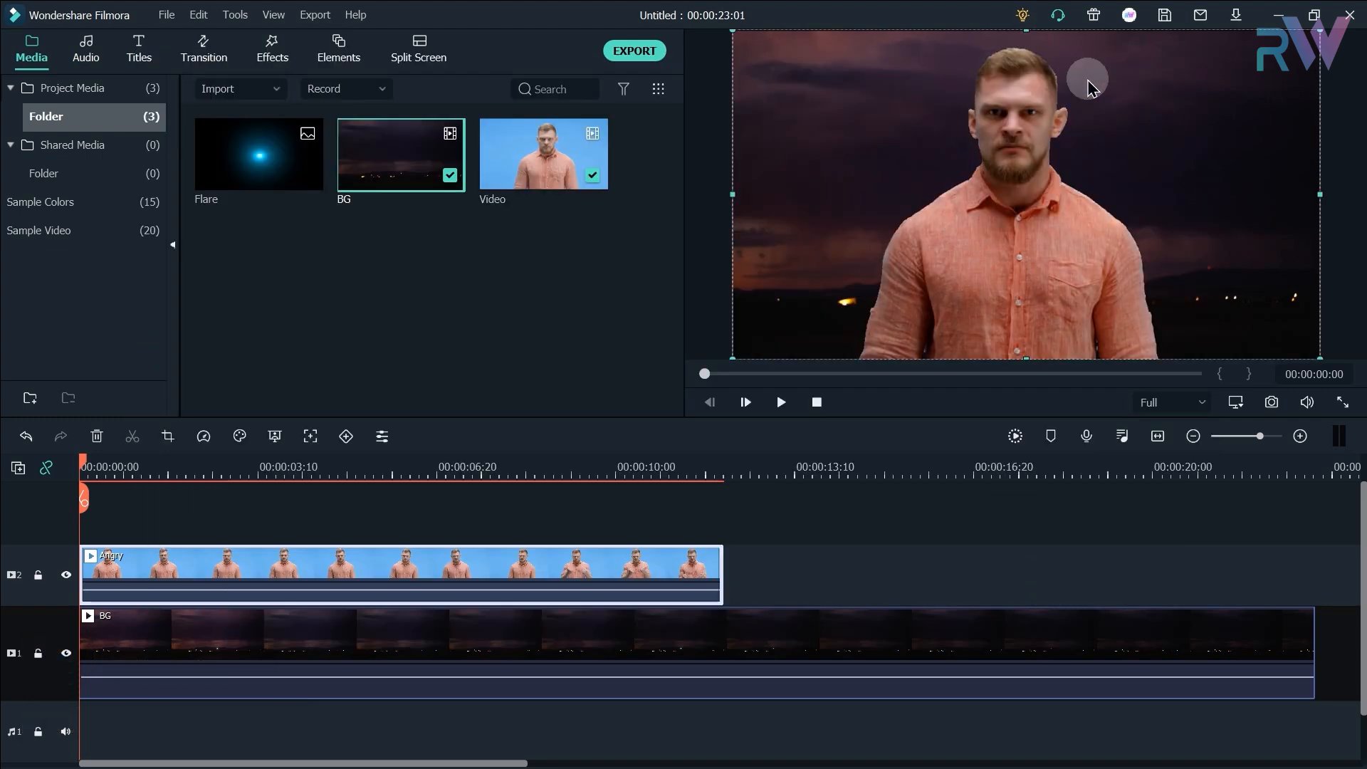
Split the Angry clip at 00:00:08:19, where the man raises his fists
{"action": "left_click", "coordinate": [942, 626]}
{"action": "left_click", "coordinate": [662, 570]}
{"action": "left_click", "coordinate": [470, 466]}
{"action": "left_click_drag", "start_coordinate": [470, 464], "coordinate": [543, 462]}
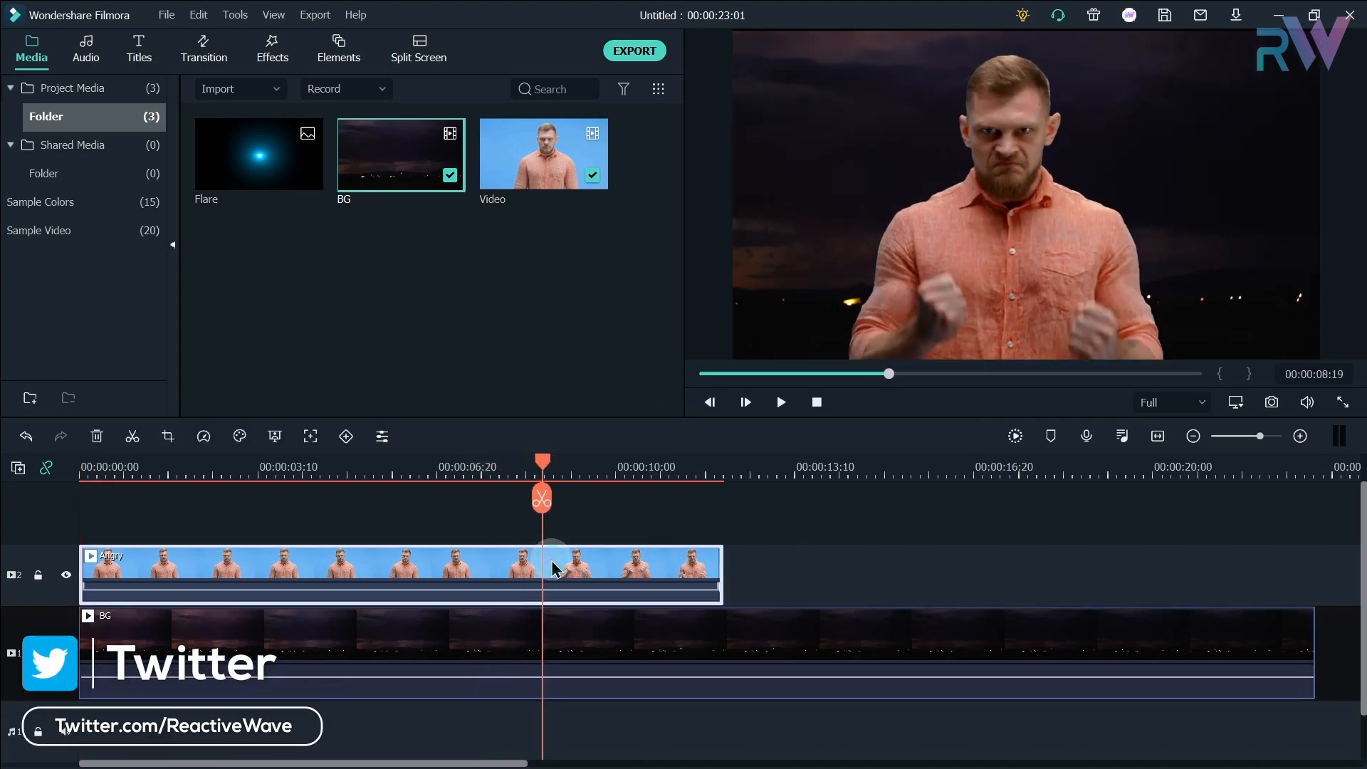
{"action": "left_click", "coordinate": [541, 497]}
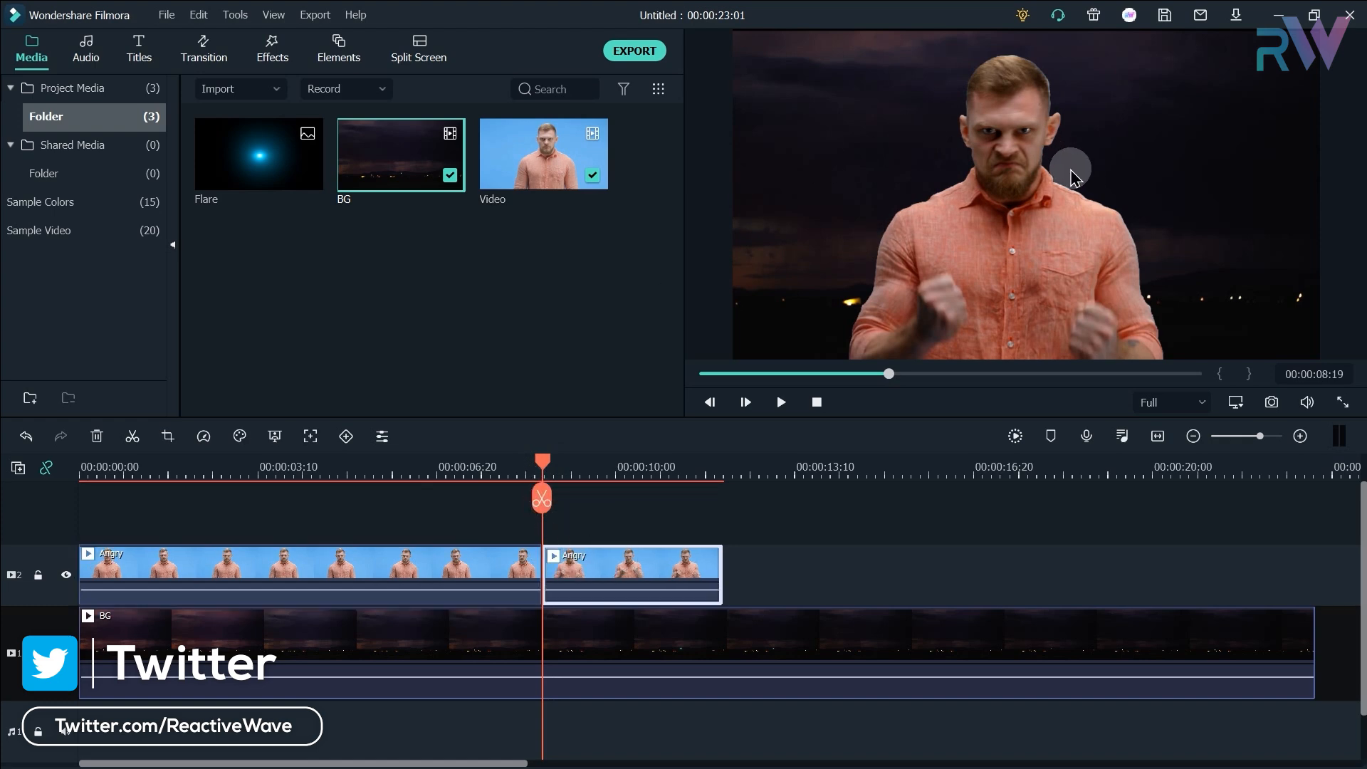
Open the properties of the second Angry segment and enable Motion Tracking on it
{"action": "left_click", "coordinate": [659, 570]}
{"action": "double_click", "coordinate": [649, 570]}
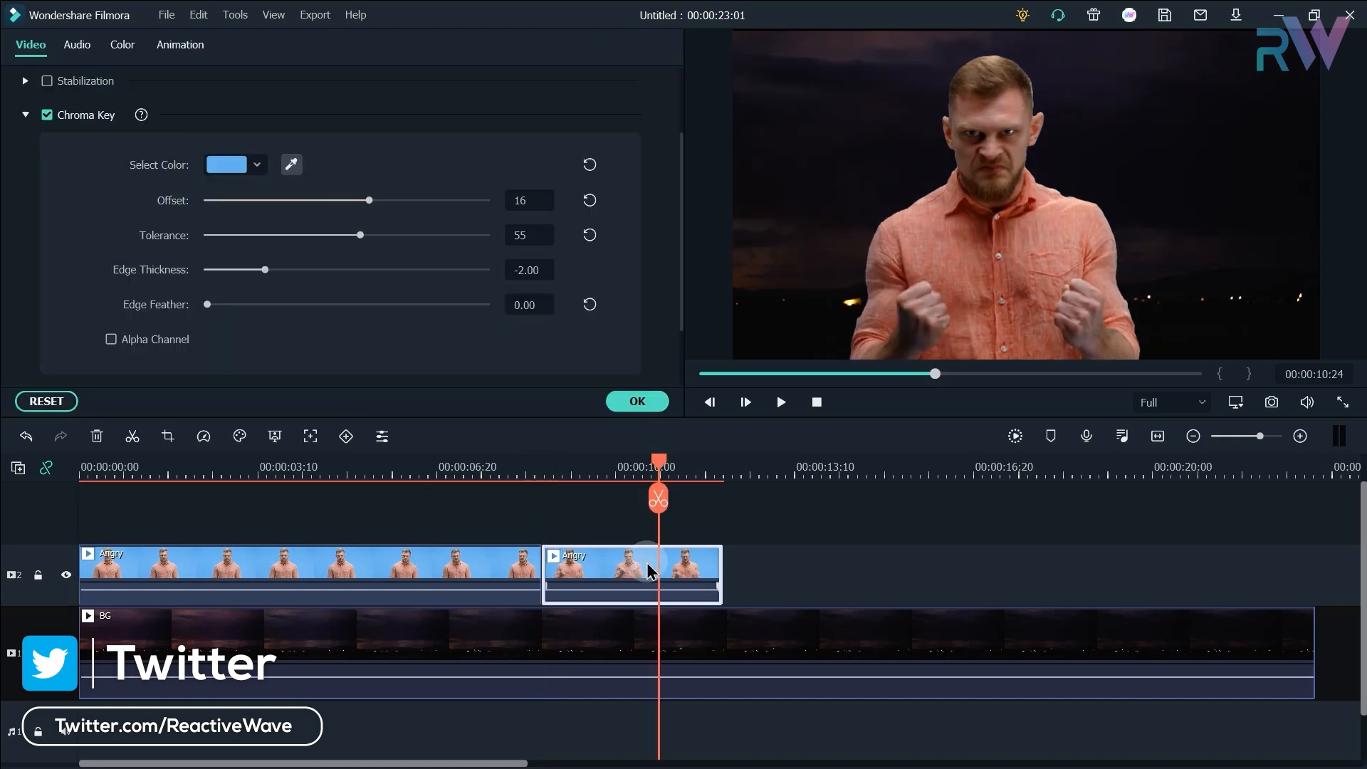
{"action": "left_click", "coordinate": [24, 113]}
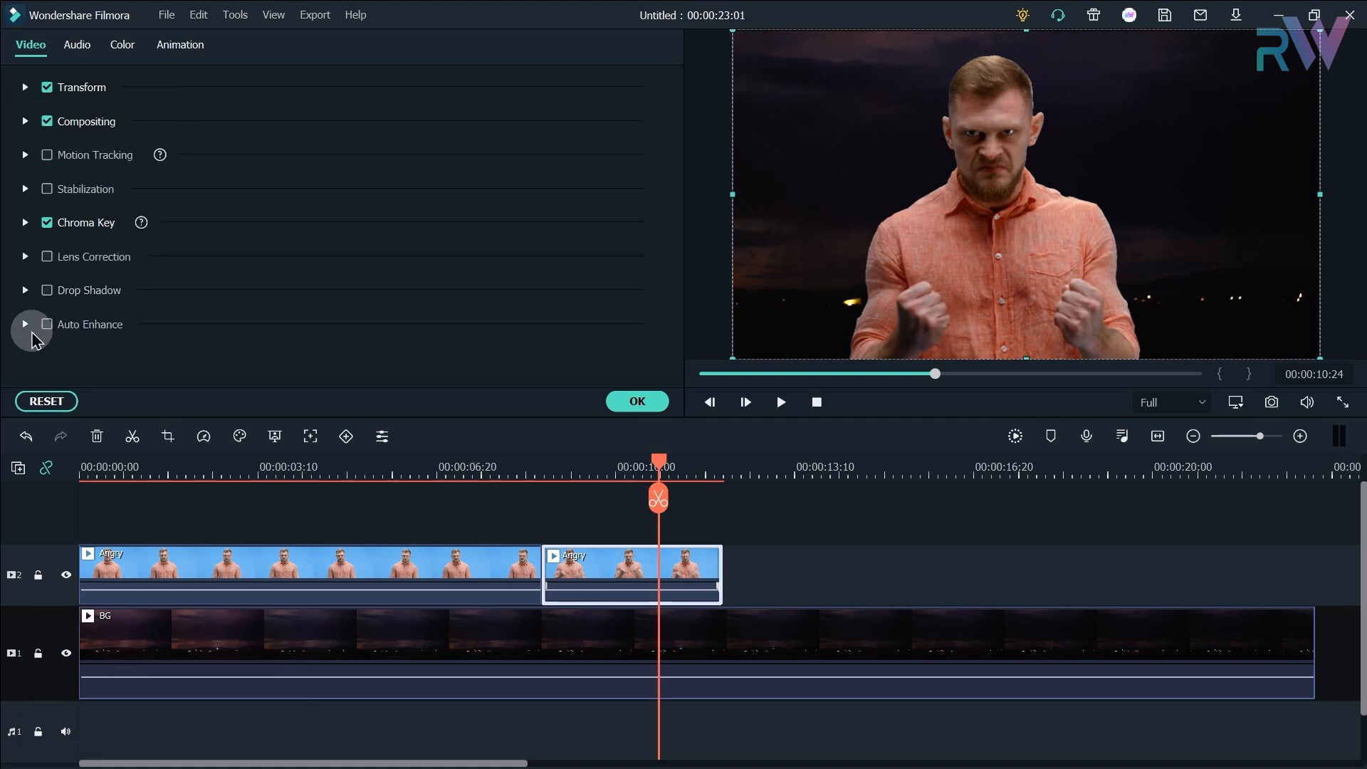
{"action": "left_click", "coordinate": [47, 156]}
{"action": "left_click", "coordinate": [26, 156]}
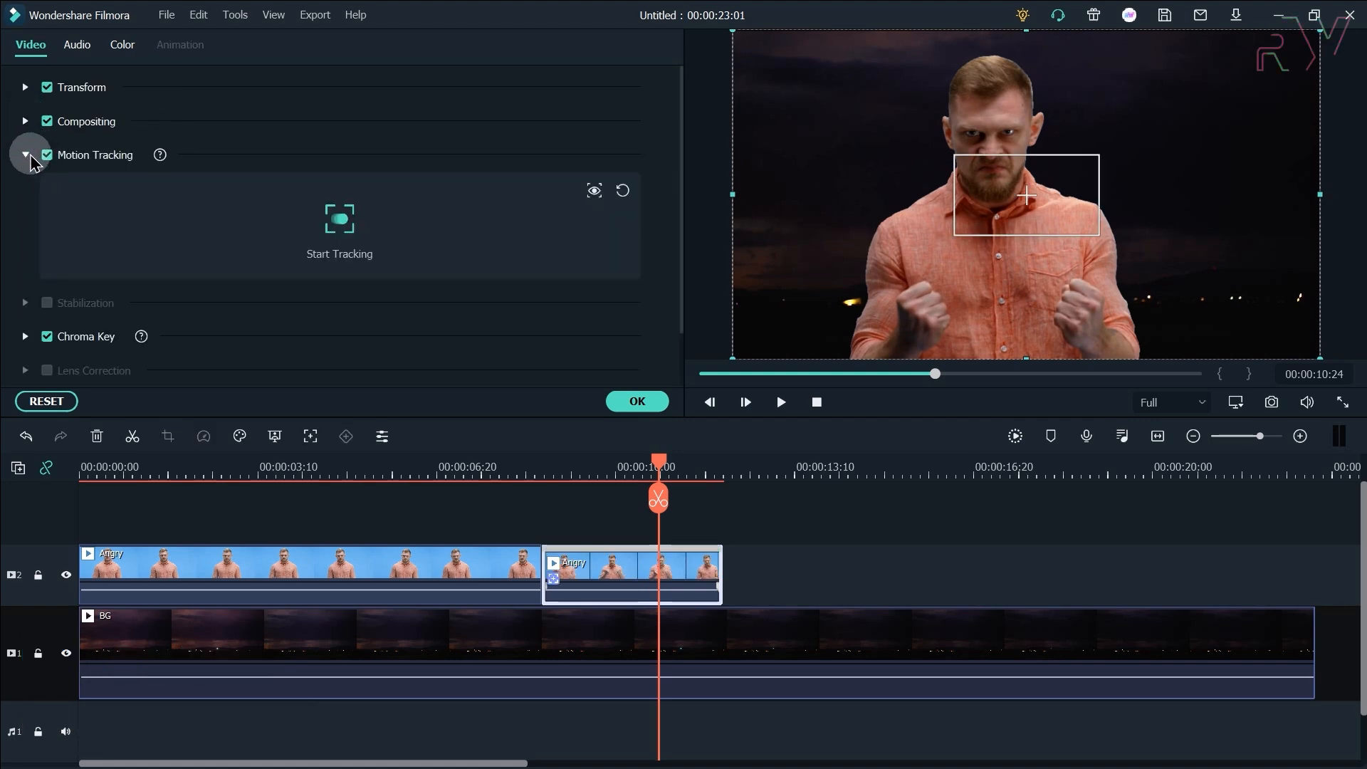
At the second segment's start, 00:00:08:19, shrink and position the tracking box tightly around the man's right eye
{"action": "left_click_drag", "start_coordinate": [582, 474], "coordinate": [543, 471]}
{"action": "left_click_drag", "start_coordinate": [1056, 206], "coordinate": [1012, 157]}
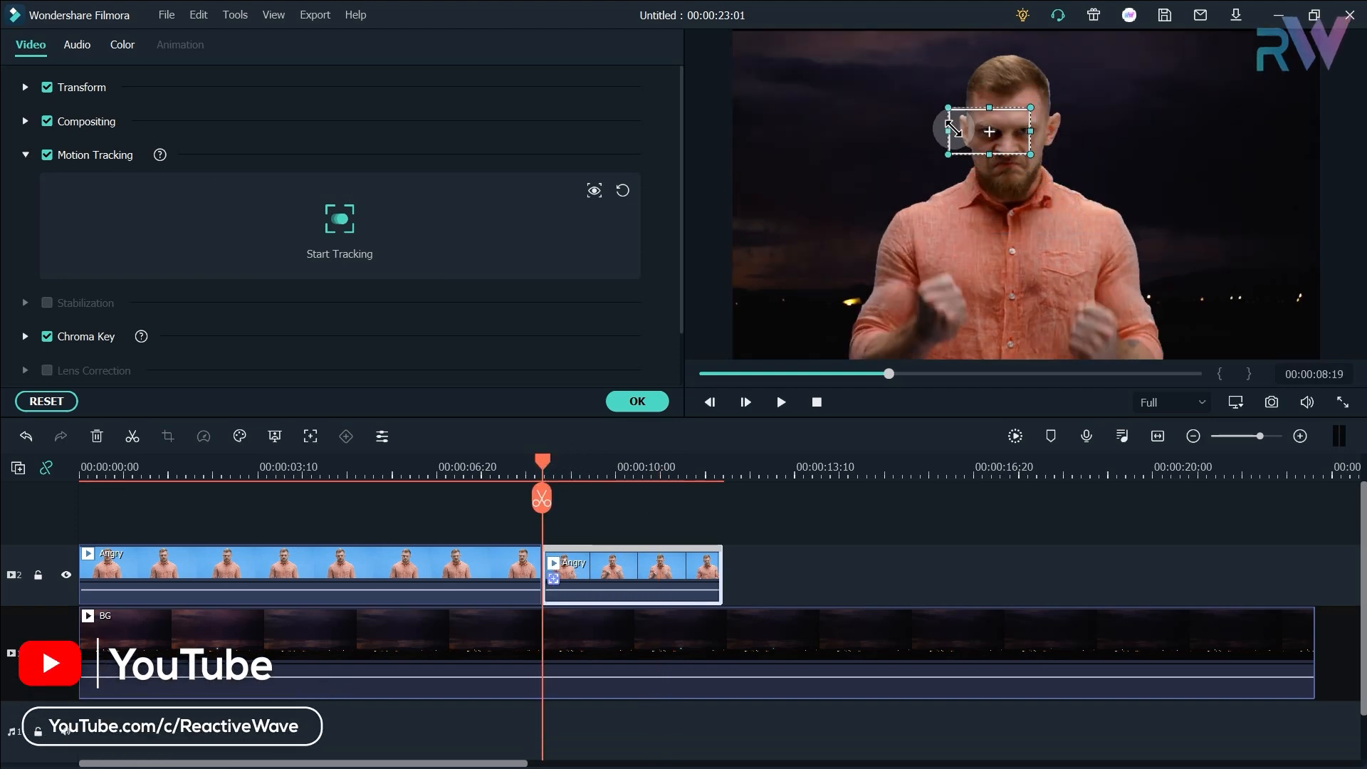
{"action": "left_click", "coordinate": [1236, 402]}
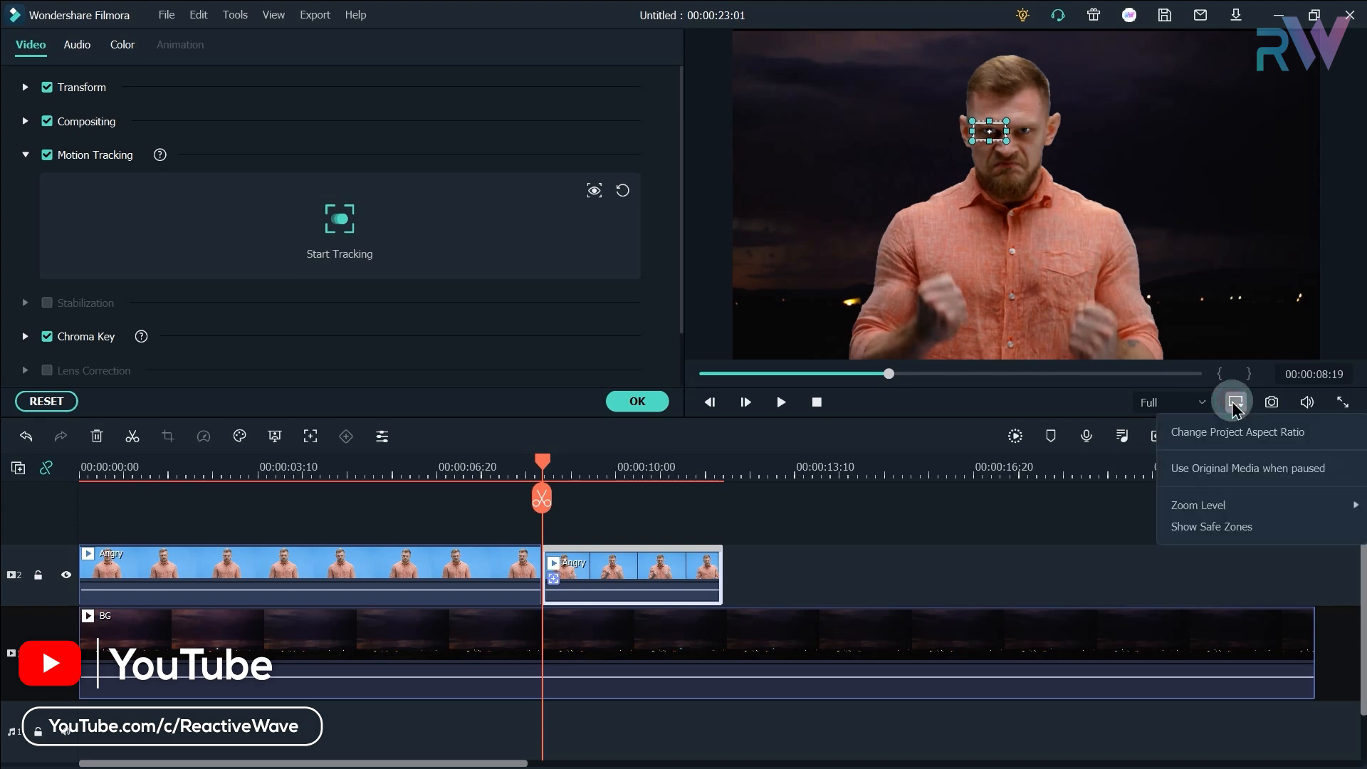
{"action": "mouse_move", "coordinate": [1222, 504]}
{"action": "left_click", "coordinate": [991, 620]}
{"action": "left_click_drag", "start_coordinate": [762, 279], "coordinate": [744, 282]}
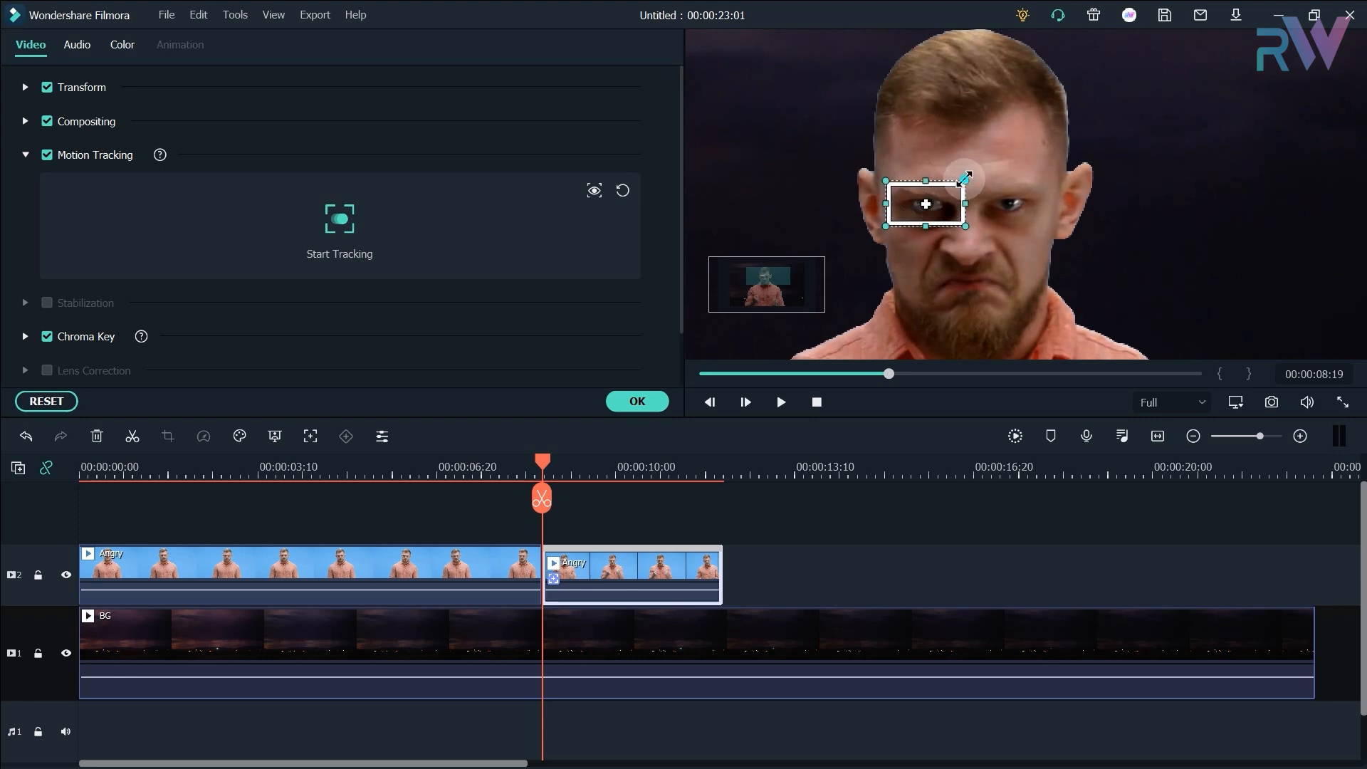
{"action": "left_click_drag", "start_coordinate": [948, 186], "coordinate": [943, 189]}
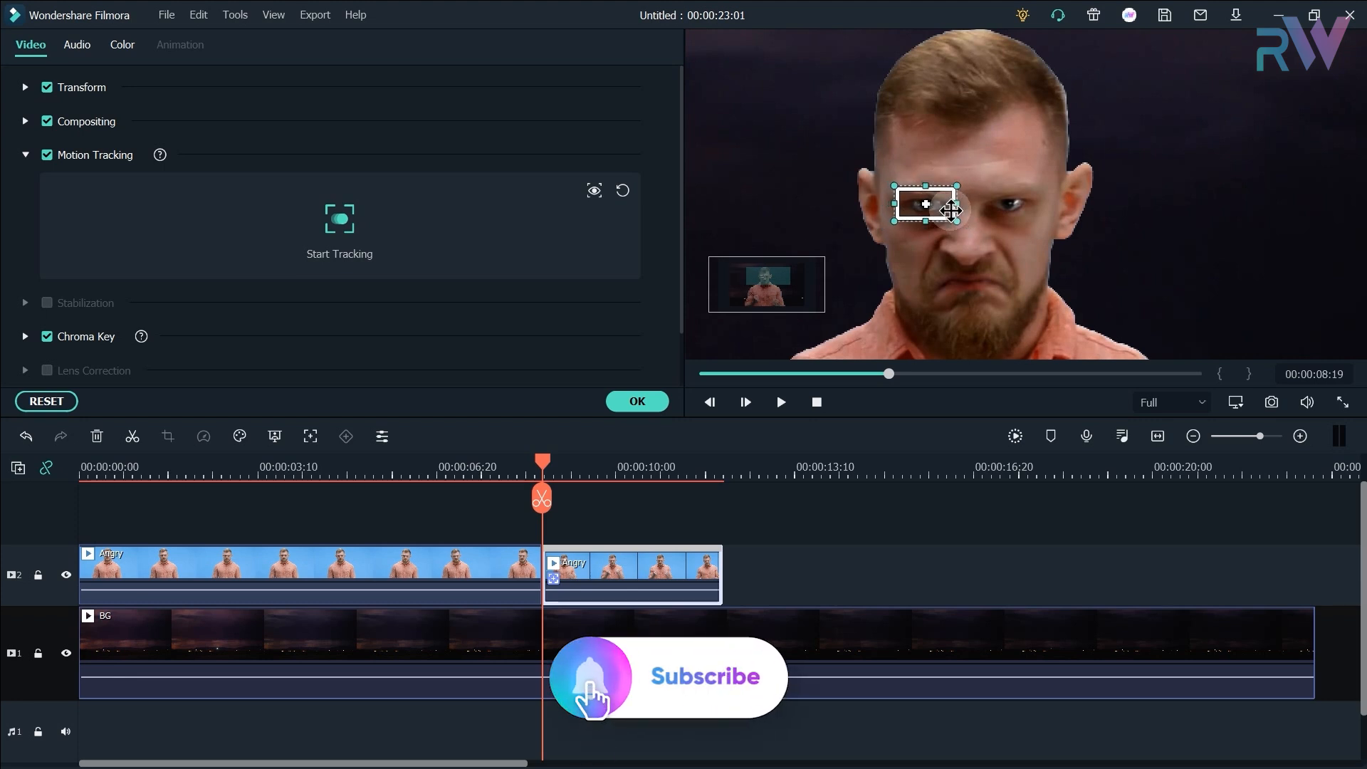
{"action": "left_click", "coordinate": [1235, 401]}
{"action": "mouse_move", "coordinate": [1214, 503]}
{"action": "left_click", "coordinate": [1068, 527]}
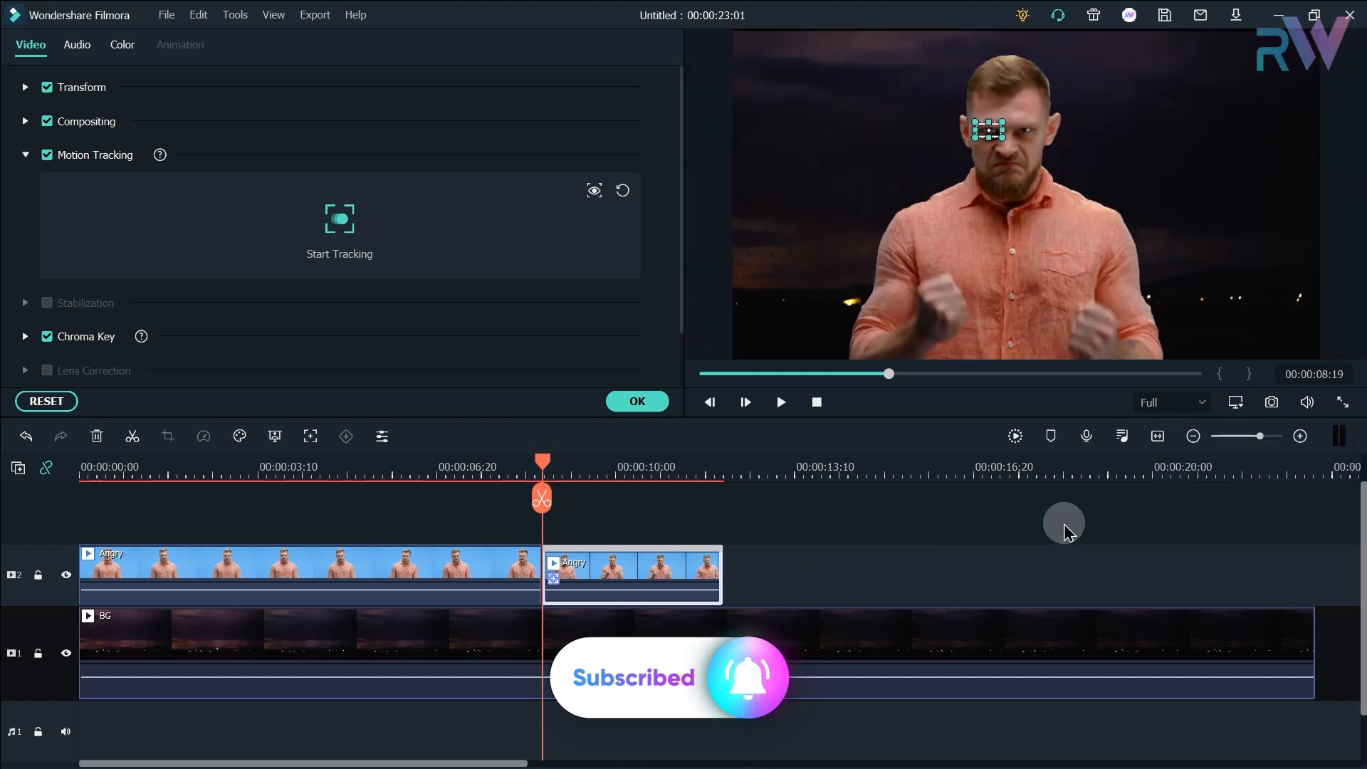
Run motion tracking of the man's right eye on the second Angry segment and apply it
{"action": "left_click", "coordinate": [349, 233]}
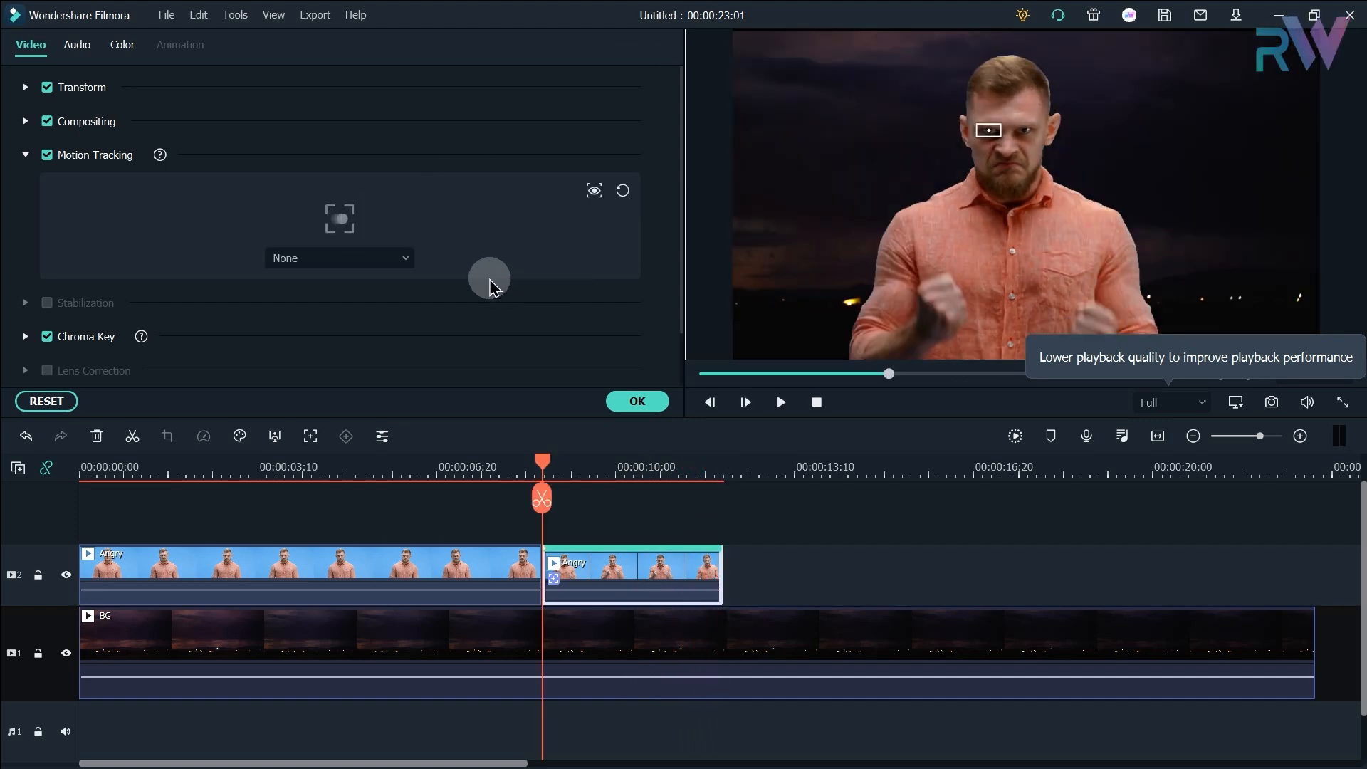
{"action": "left_click", "coordinate": [631, 402]}
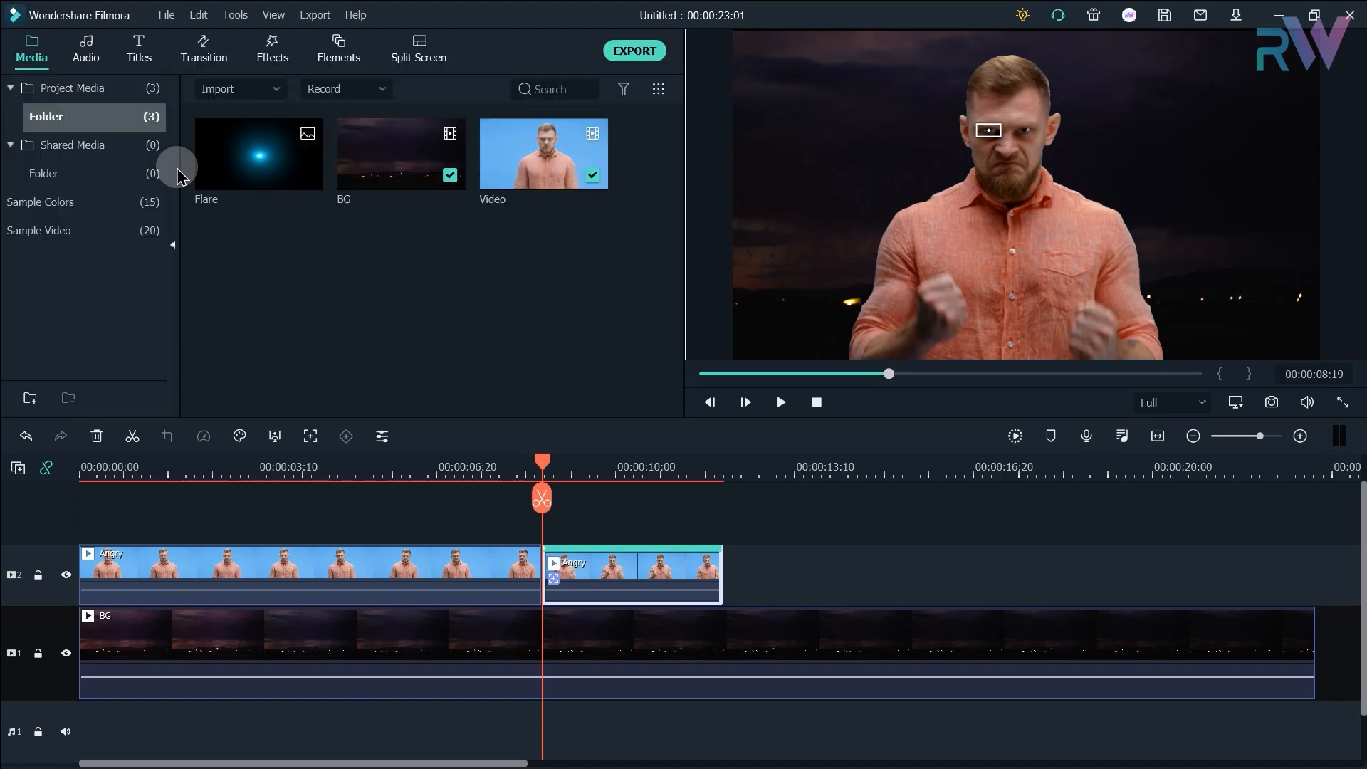
Place the Flare image on track 3 from 00:00:08:19 and trim its end to 00:00:12:00, matching the second Angry segment
{"action": "left_click_drag", "start_coordinate": [230, 166], "coordinate": [550, 528]}
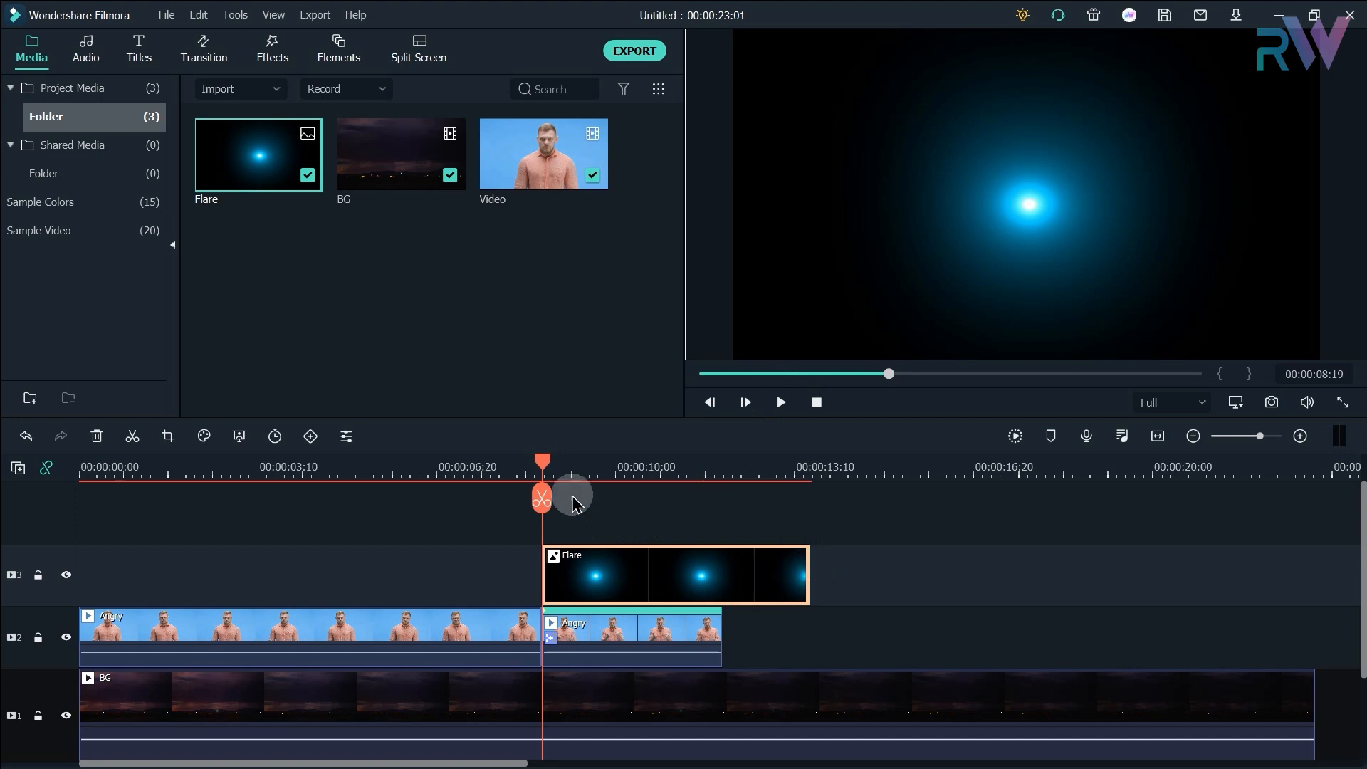
{"action": "left_click", "coordinate": [509, 469]}
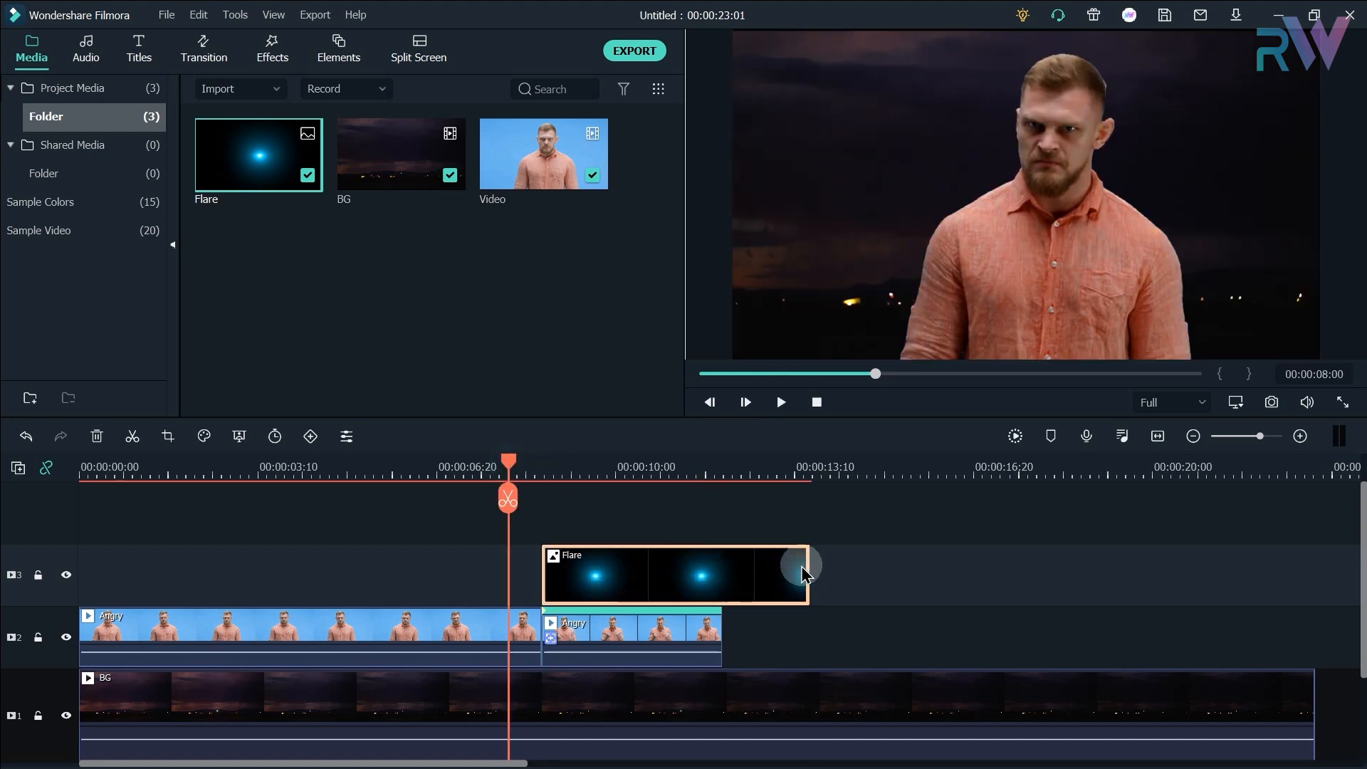
{"action": "left_click_drag", "start_coordinate": [818, 580], "coordinate": [722, 579]}
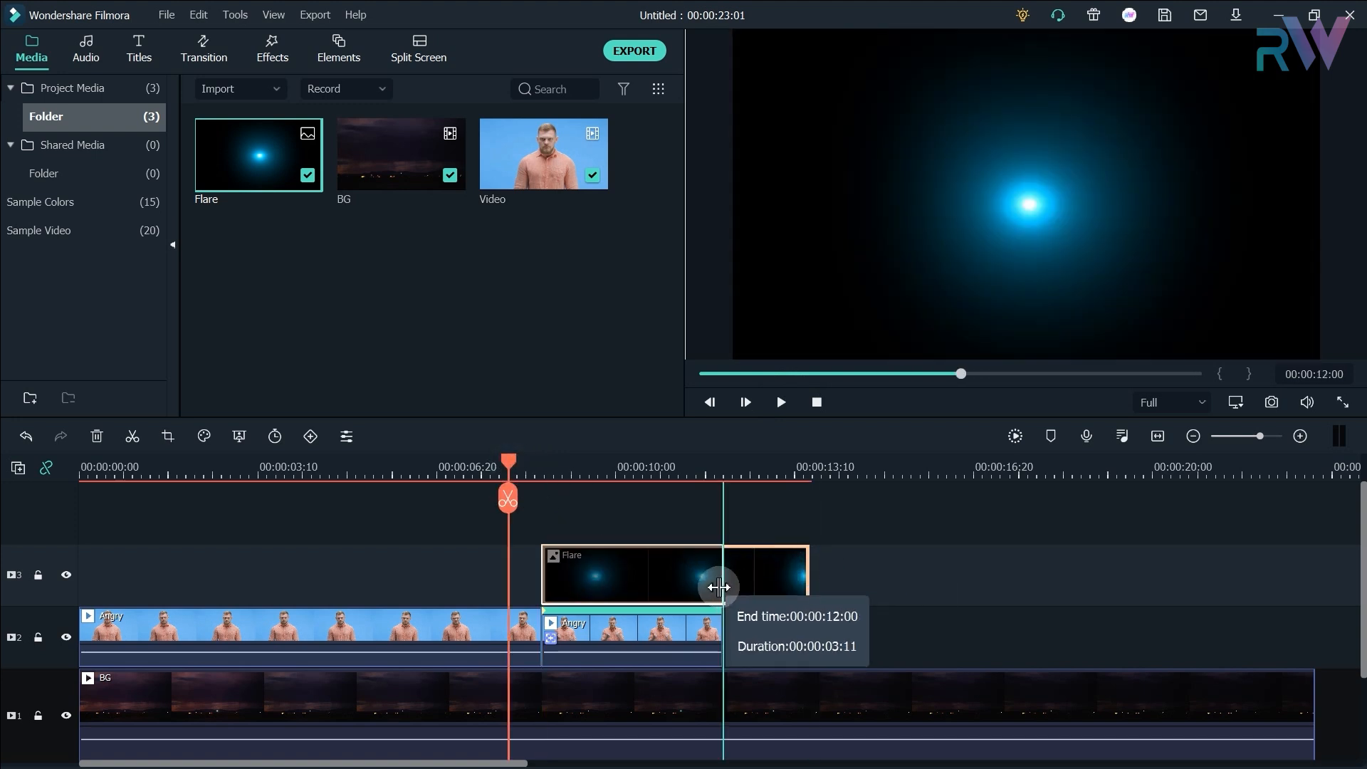
Open the Flare clip's properties at 00:00:10:09 and set its blending mode to Screen
{"action": "left_click", "coordinate": [632, 473]}
{"action": "right_click", "coordinate": [671, 556]}
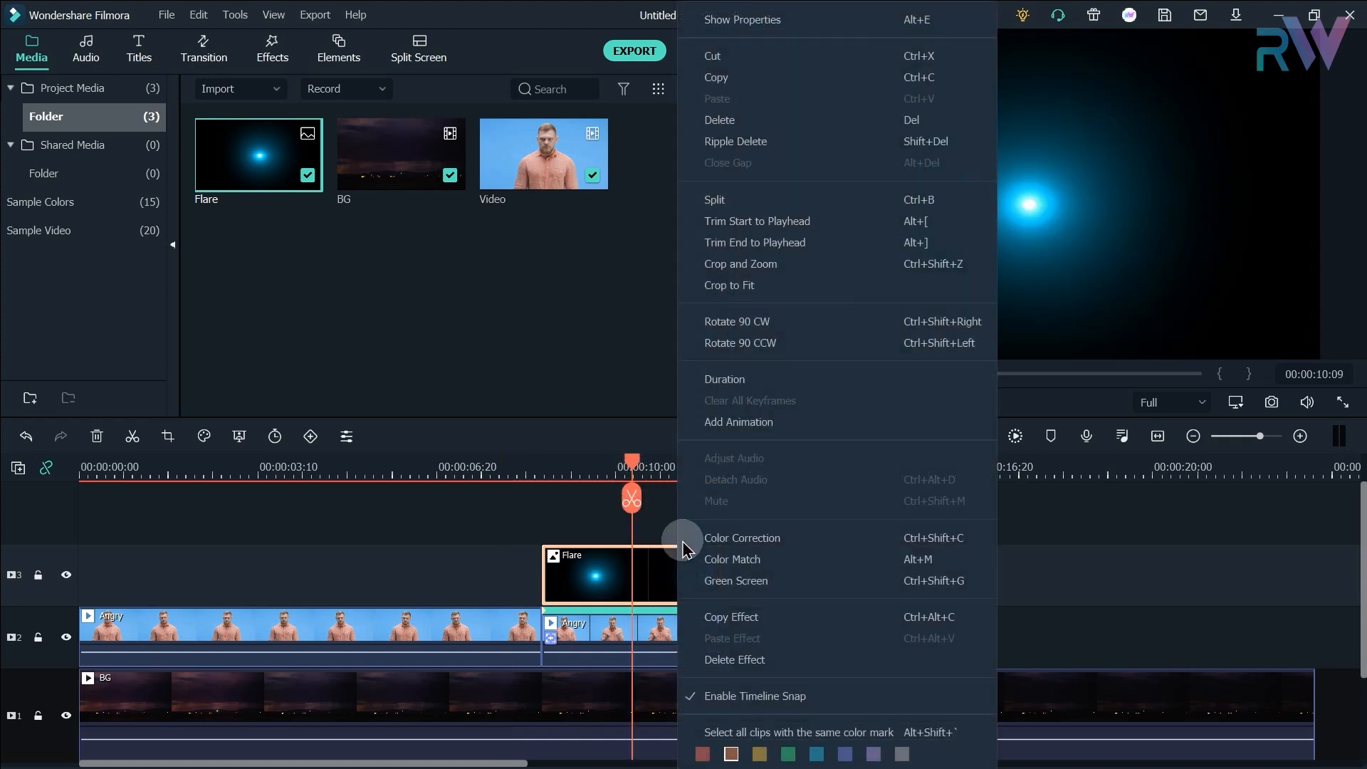
{"action": "left_click", "coordinate": [766, 21]}
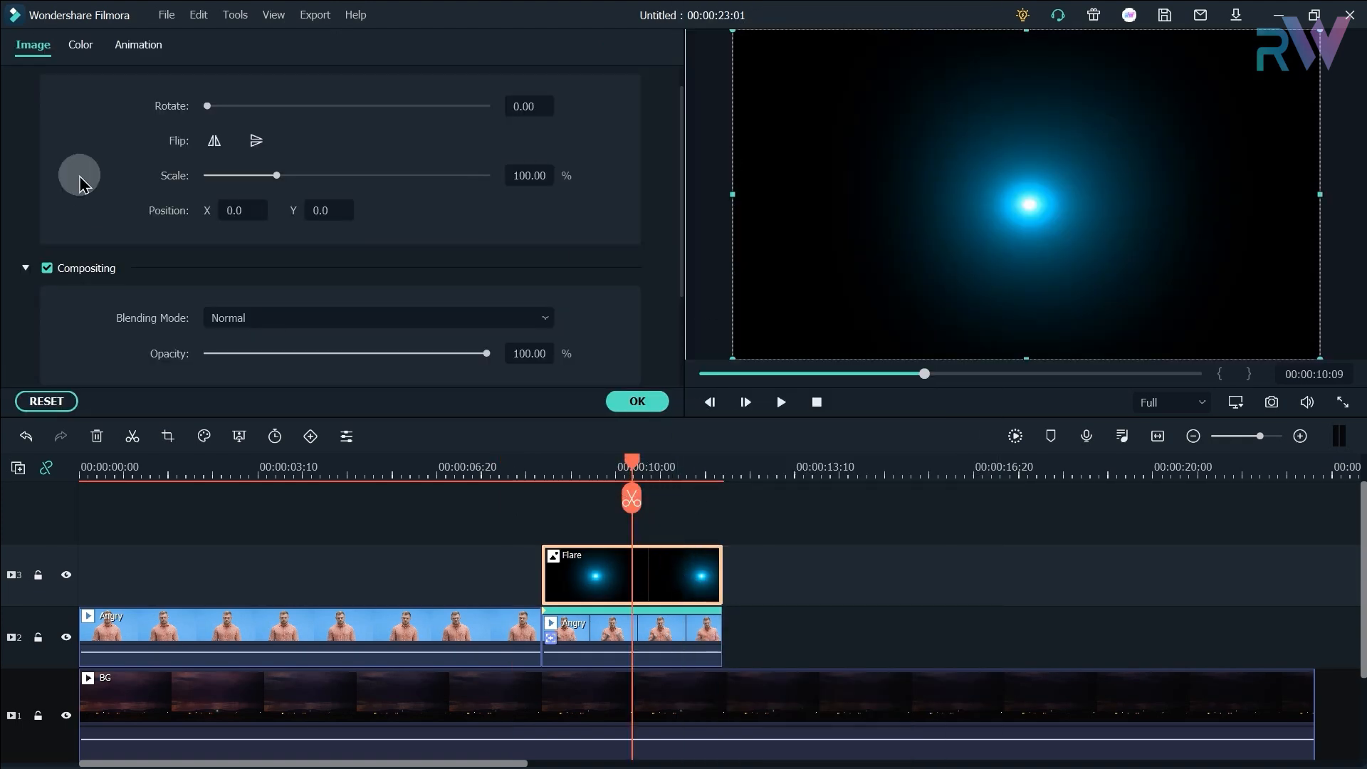
{"action": "scroll", "coordinate": [79, 181], "scroll_direction": "up", "scroll_amount": 1}
{"action": "left_click", "coordinate": [26, 87]}
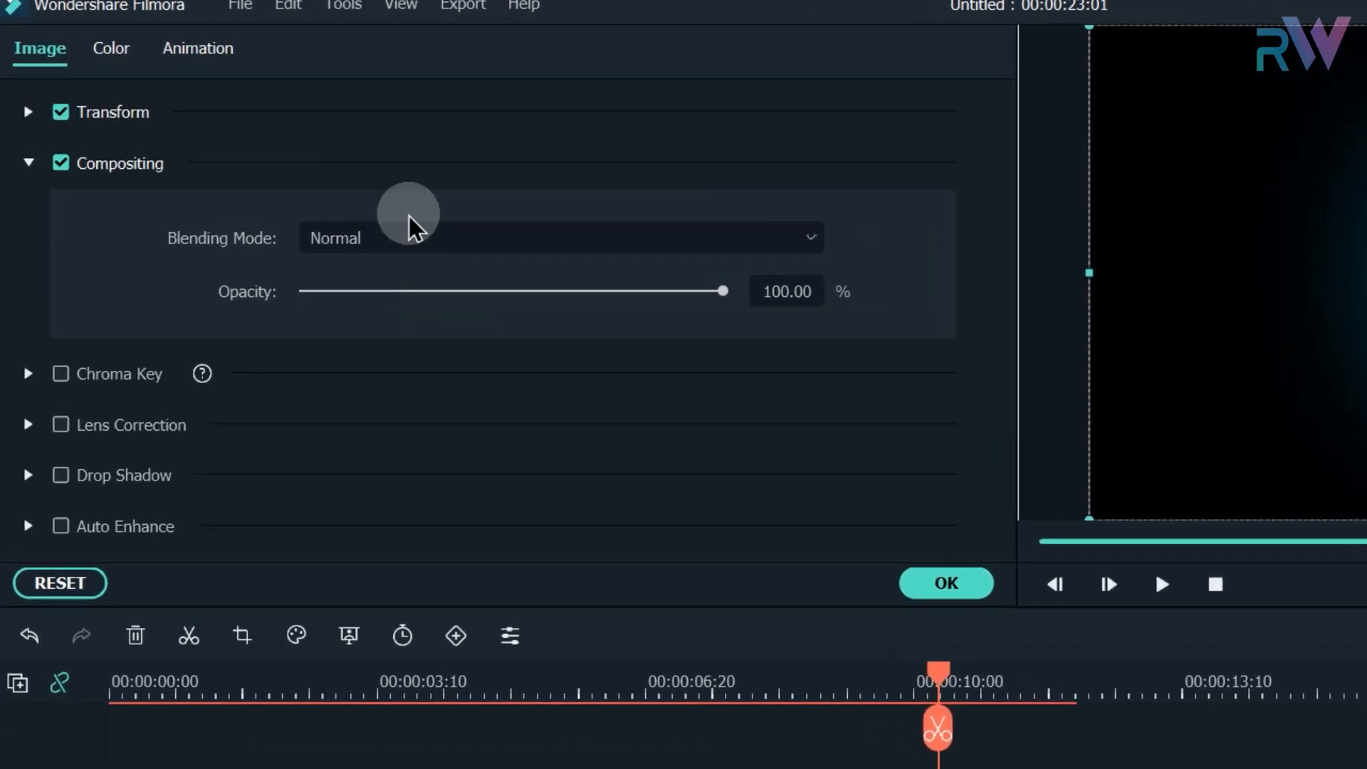
{"action": "left_click", "coordinate": [470, 238]}
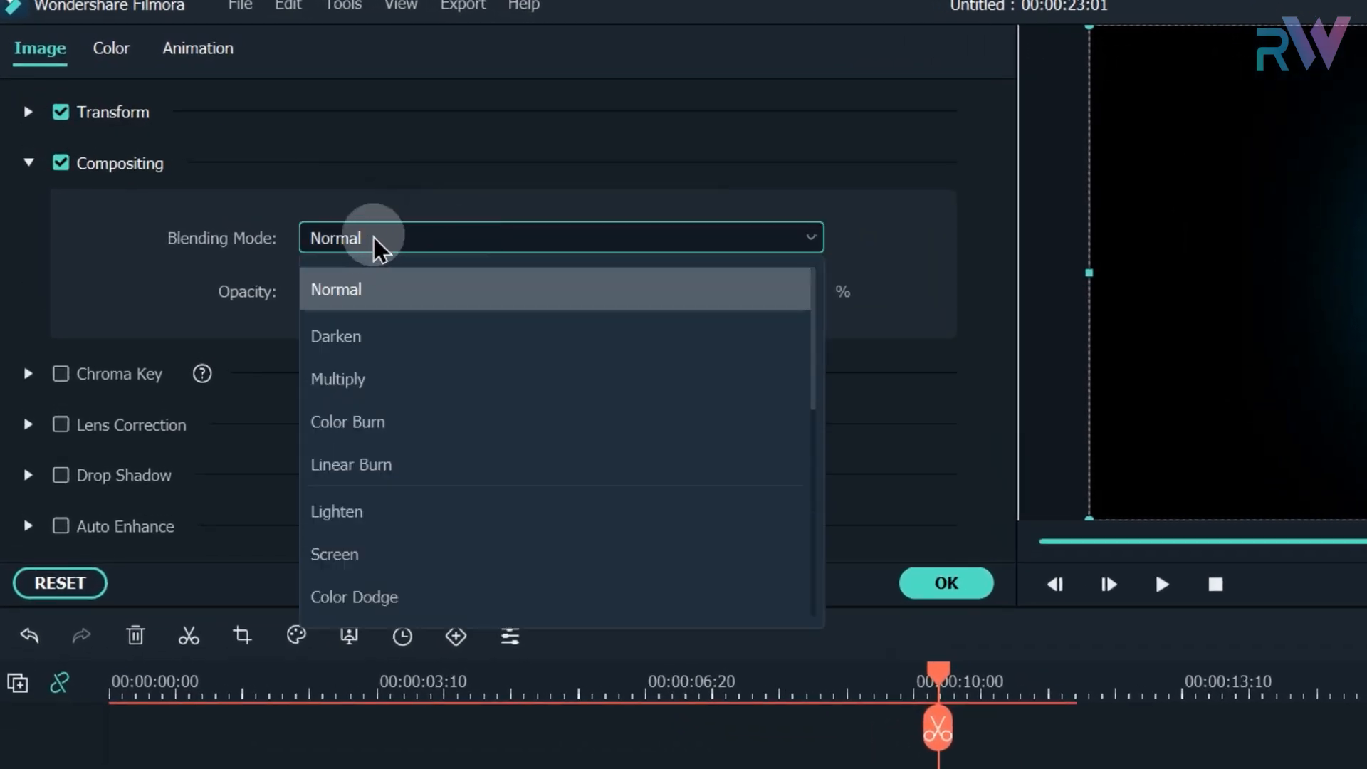
{"action": "left_click", "coordinate": [364, 557]}
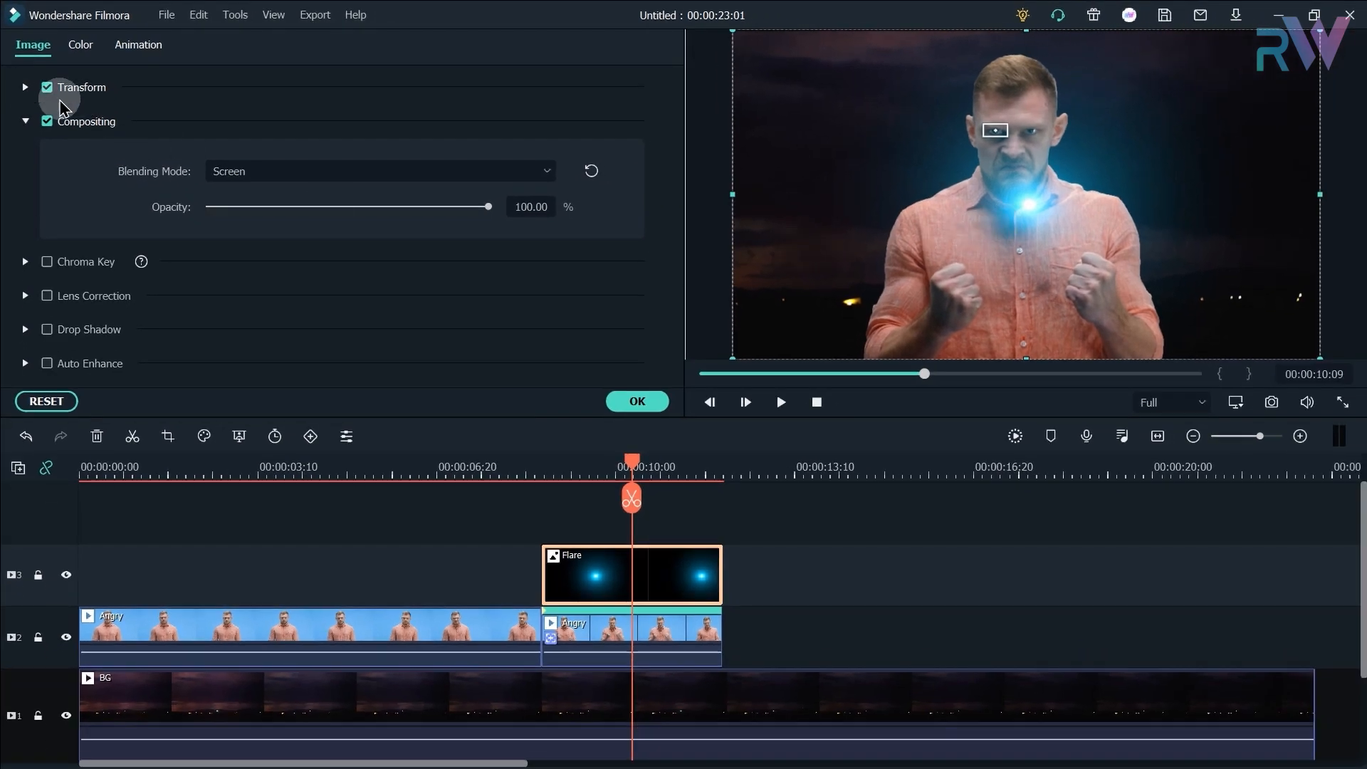
Scale the Flare to 43.31% and position it over the man's right eye at X -46.0, Y 95.0
{"action": "left_click", "coordinate": [27, 87]}
{"action": "scroll", "coordinate": [490, 283], "scroll_direction": "down", "scroll_amount": 1}
{"action": "left_click_drag", "start_coordinate": [276, 175], "coordinate": [237, 175]}
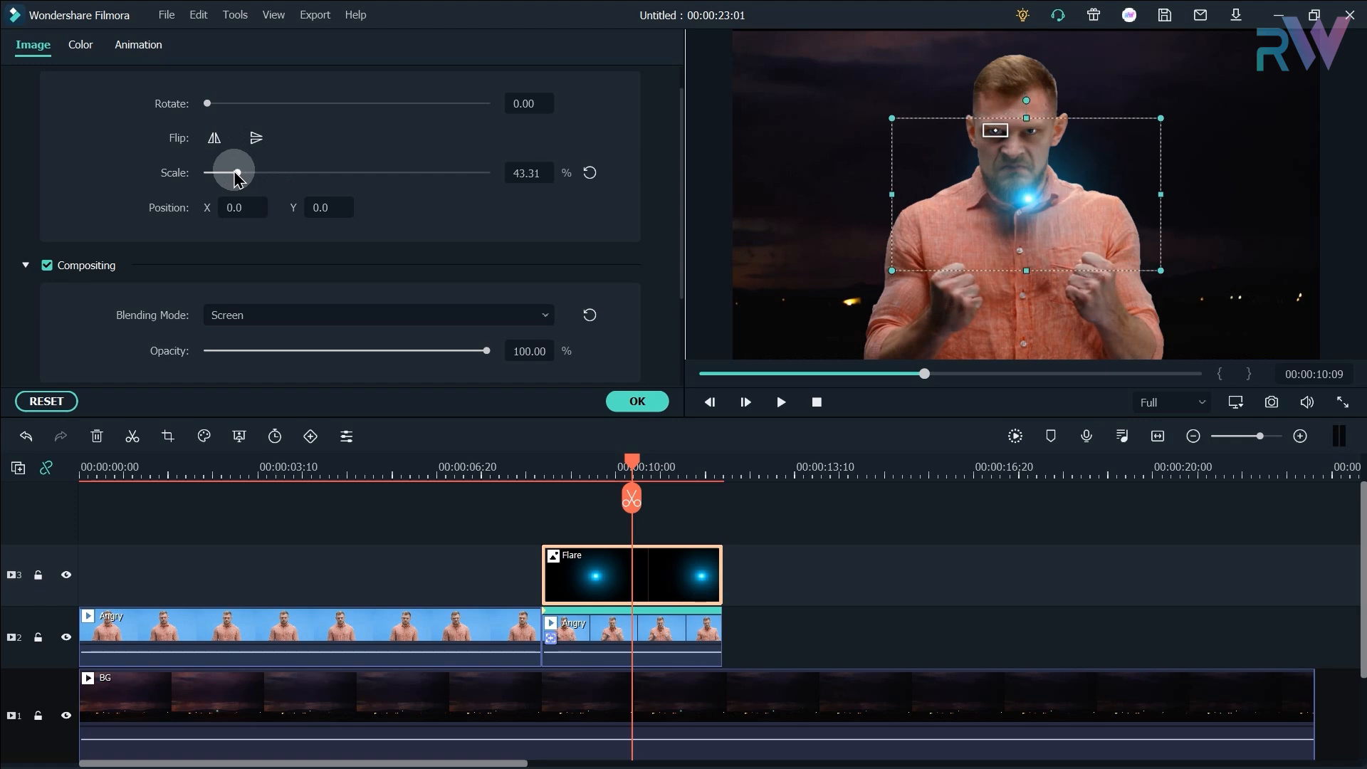
{"action": "left_click_drag", "start_coordinate": [1031, 222], "coordinate": [1000, 164]}
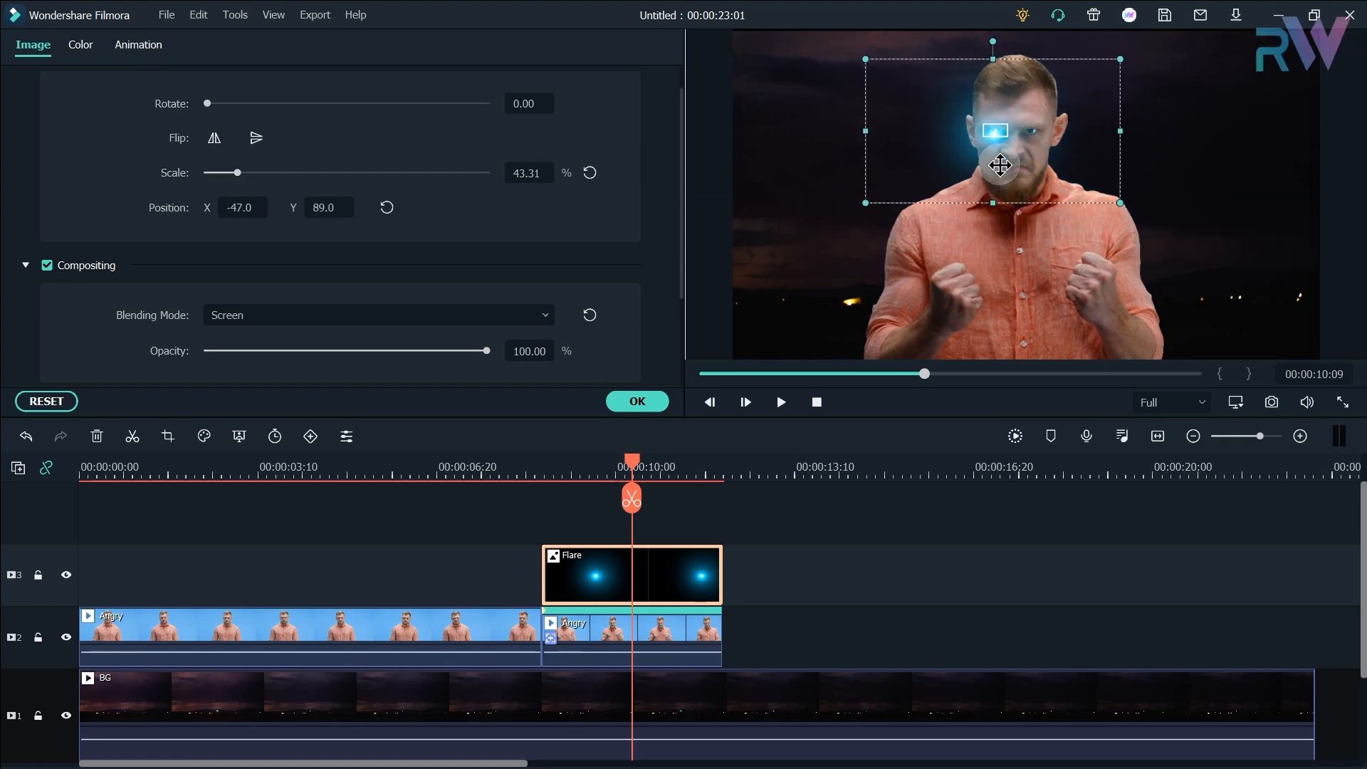
{"action": "left_click_drag", "start_coordinate": [1041, 114], "coordinate": [1046, 123]}
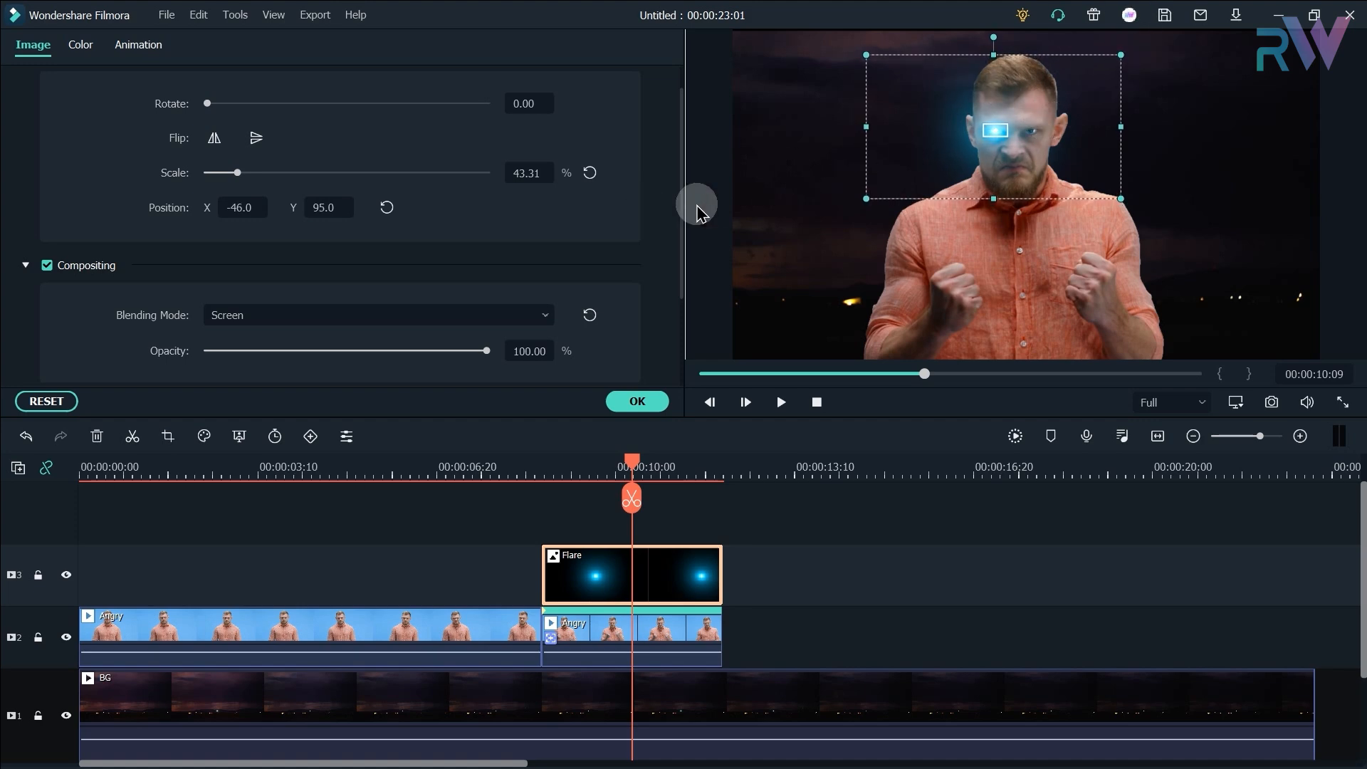
Reduce the Flare's opacity to 80.89% and apply its property changes
{"action": "scroll", "coordinate": [590, 241], "scroll_direction": "down", "scroll_amount": 2}
{"action": "left_click_drag", "start_coordinate": [464, 217], "coordinate": [434, 225]}
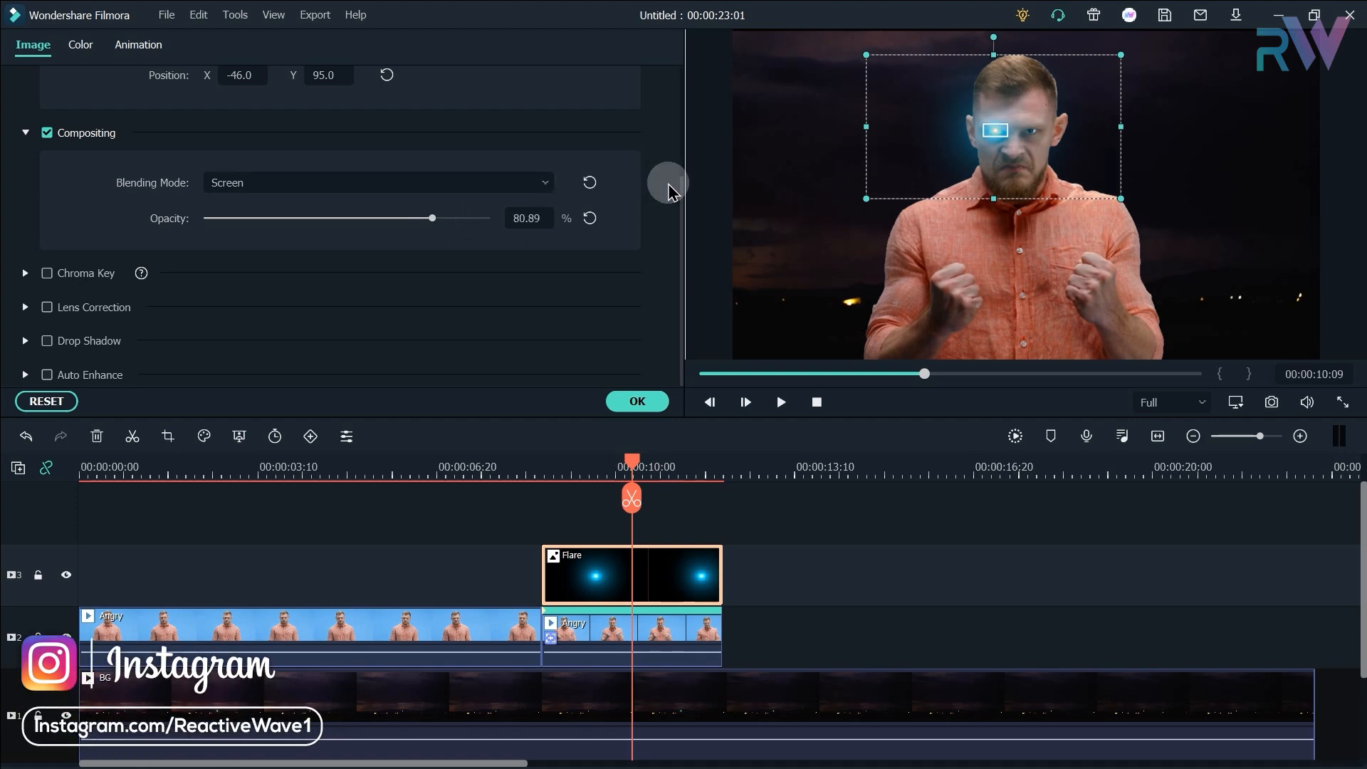
{"action": "scroll", "coordinate": [665, 183], "scroll_direction": "up", "scroll_amount": 3}
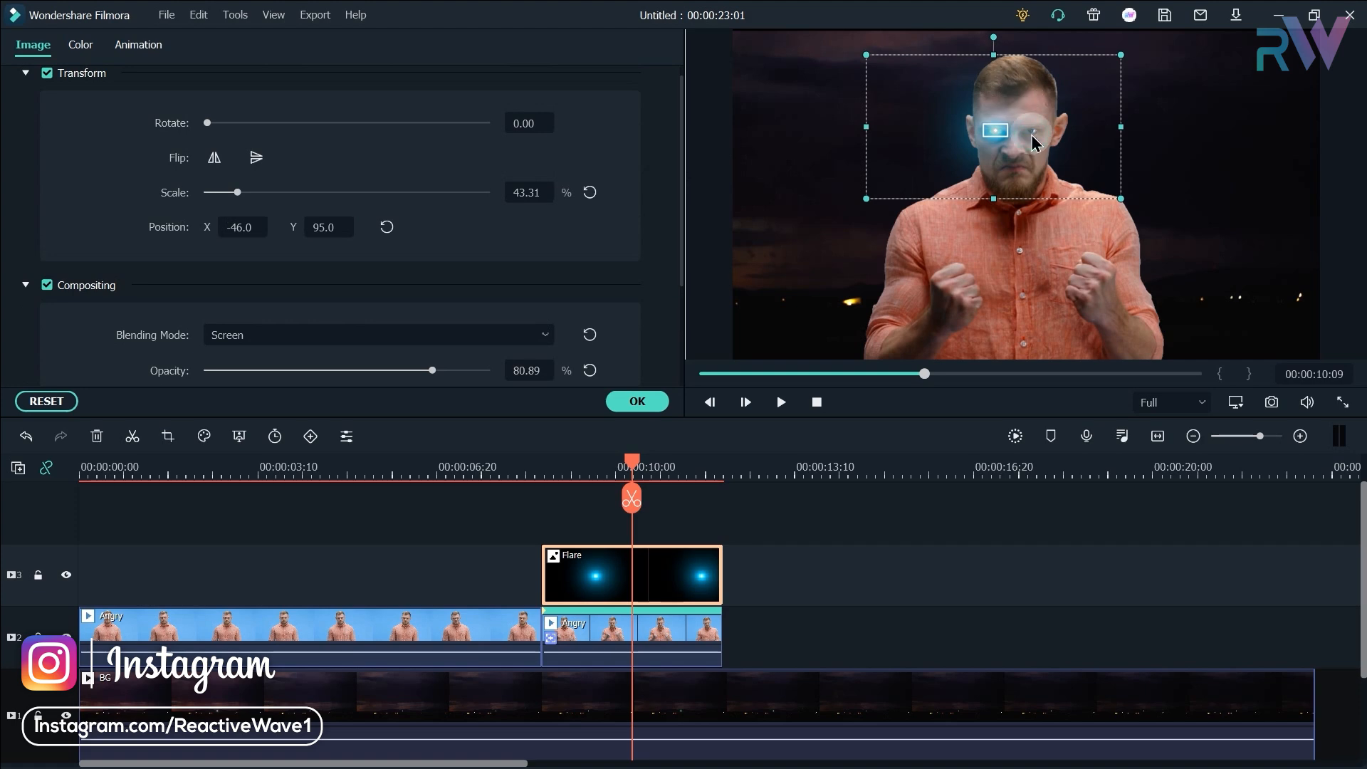
{"action": "left_click", "coordinate": [636, 401]}
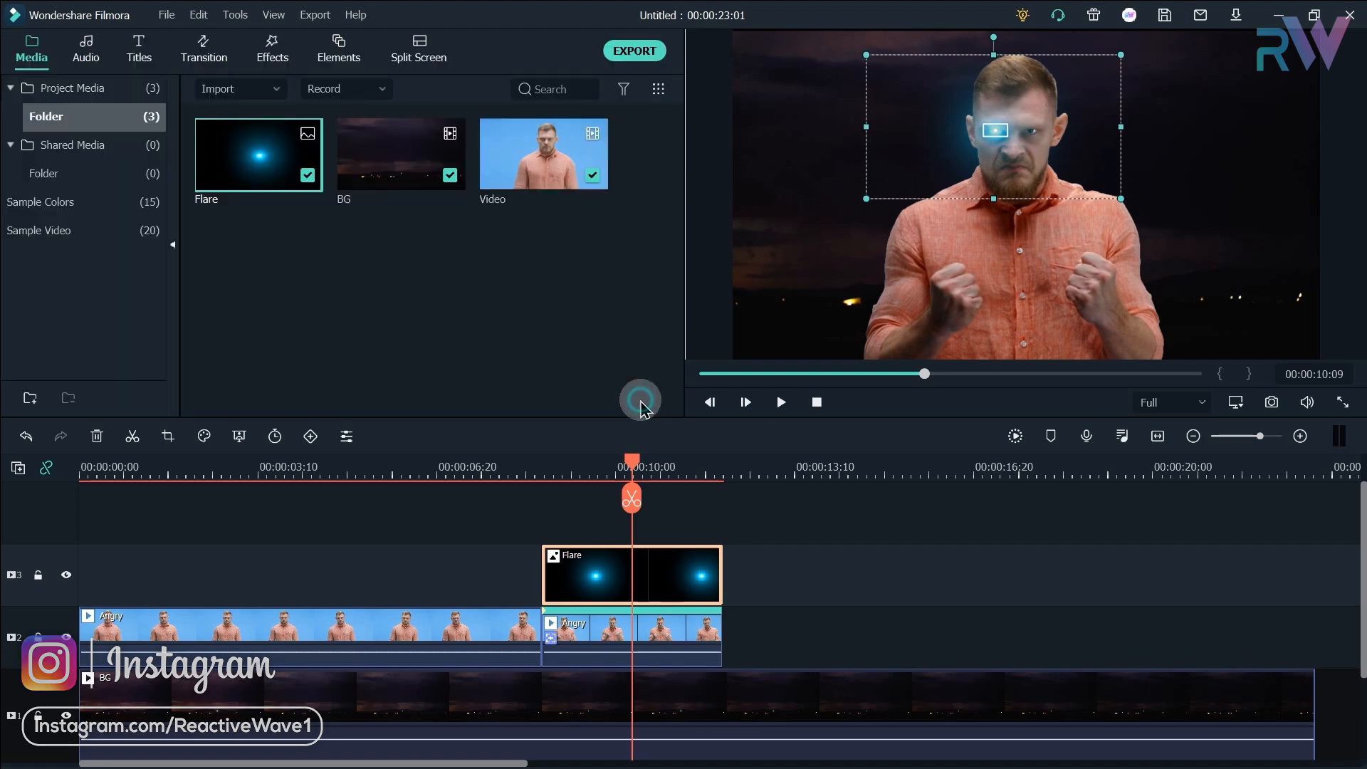
In the second Angry segment's Motion Tracking settings, link Flare as the object following the tracked eye and apply it
{"action": "left_click", "coordinate": [660, 634]}
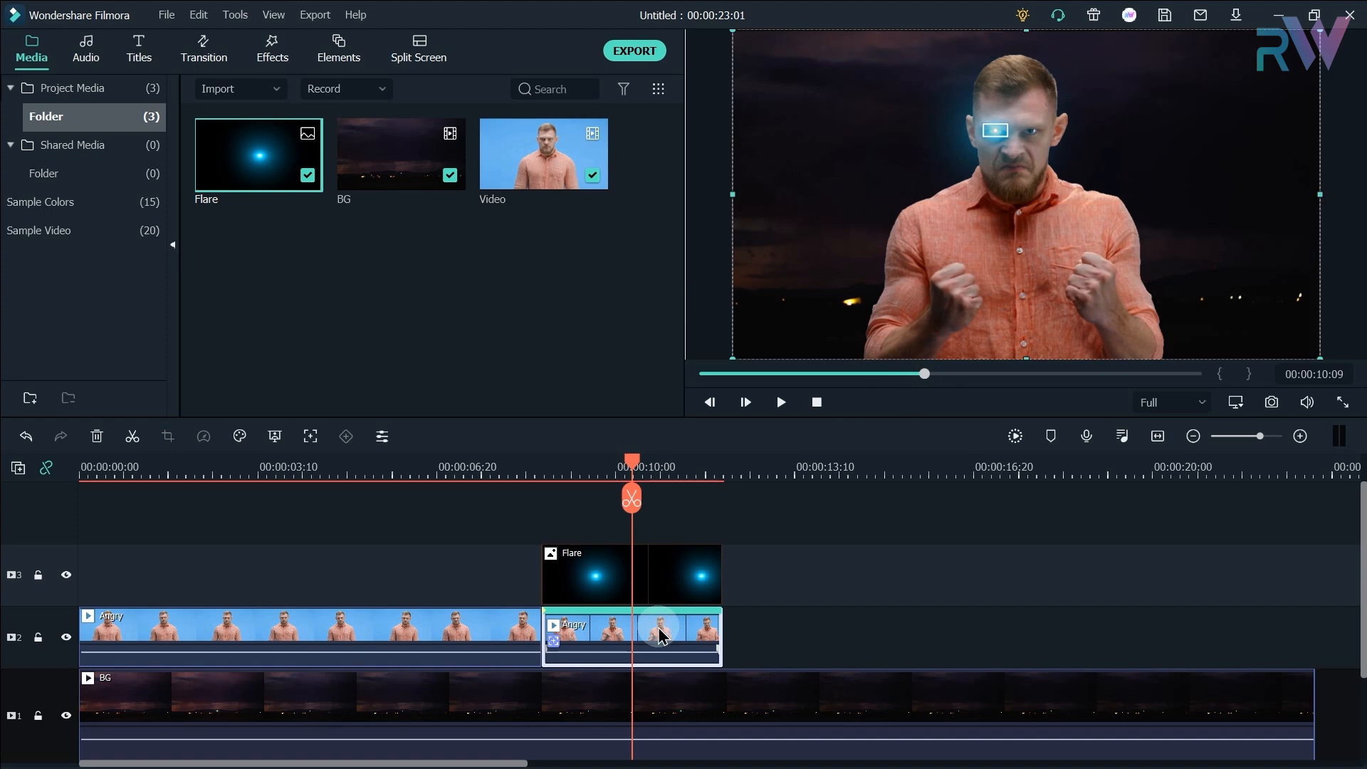
{"action": "right_click", "coordinate": [666, 634]}
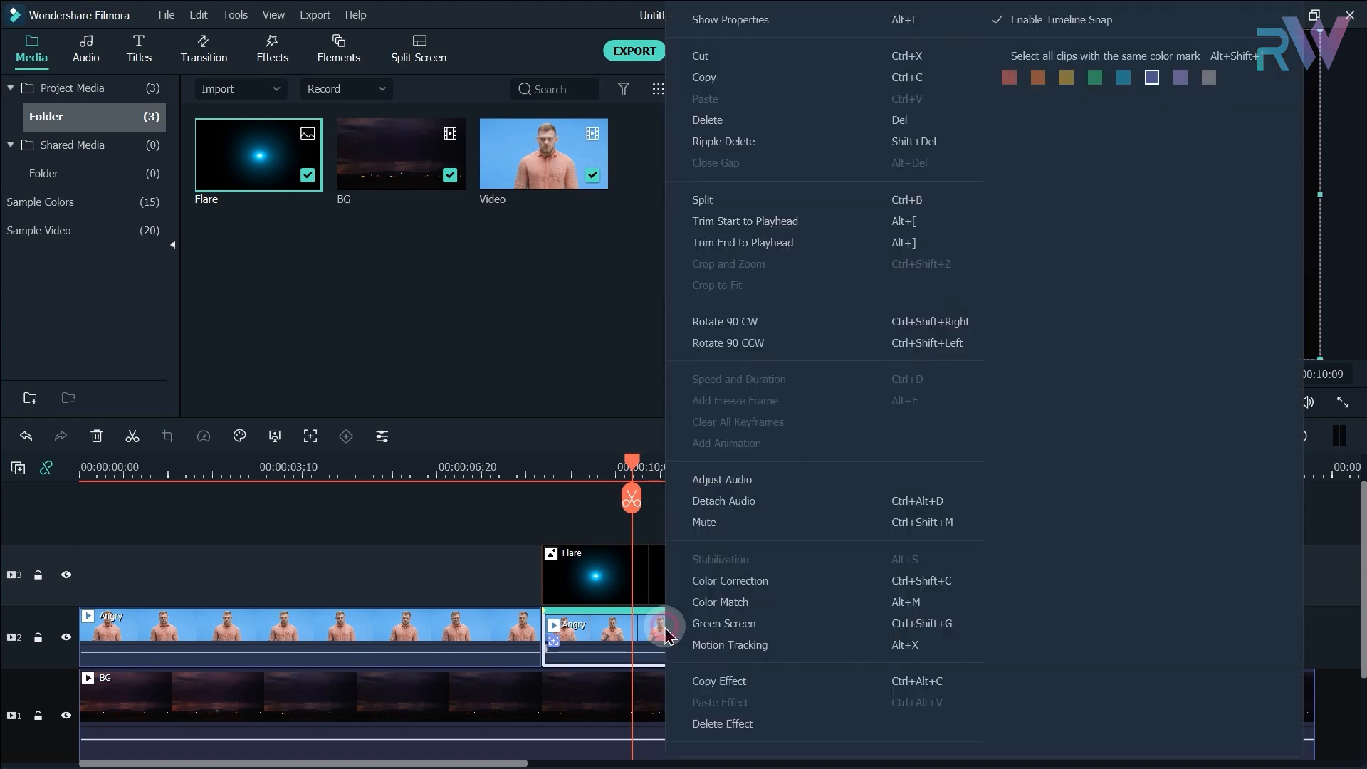
{"action": "left_click", "coordinate": [784, 19]}
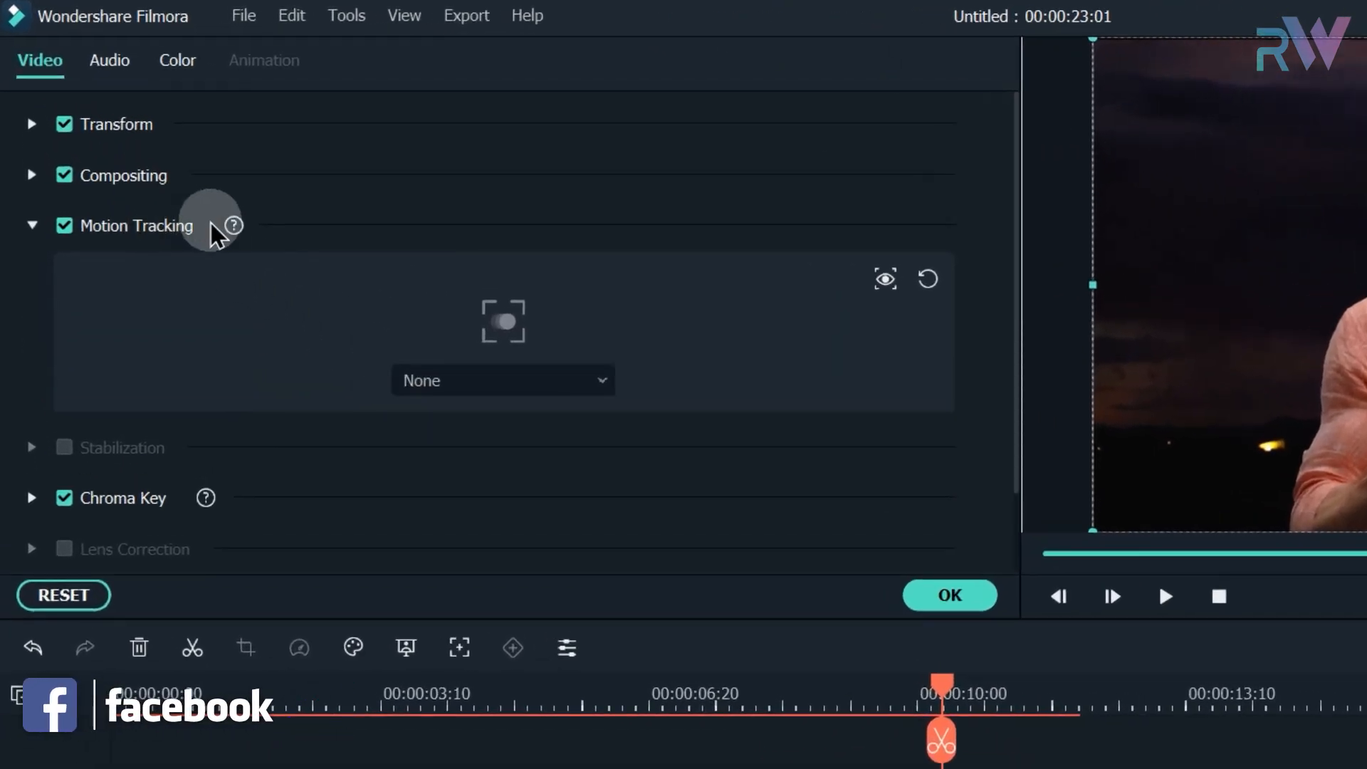
{"action": "left_click", "coordinate": [498, 381]}
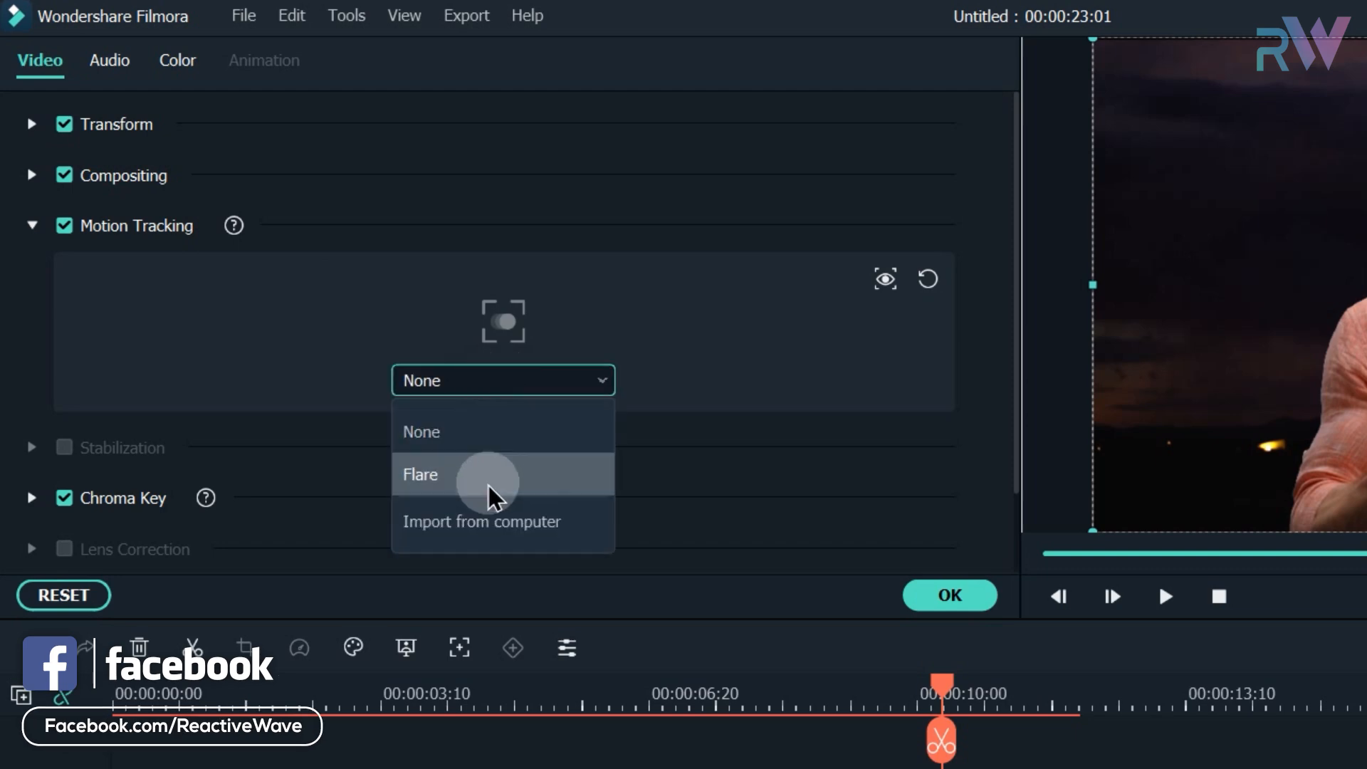
{"action": "left_click", "coordinate": [440, 481]}
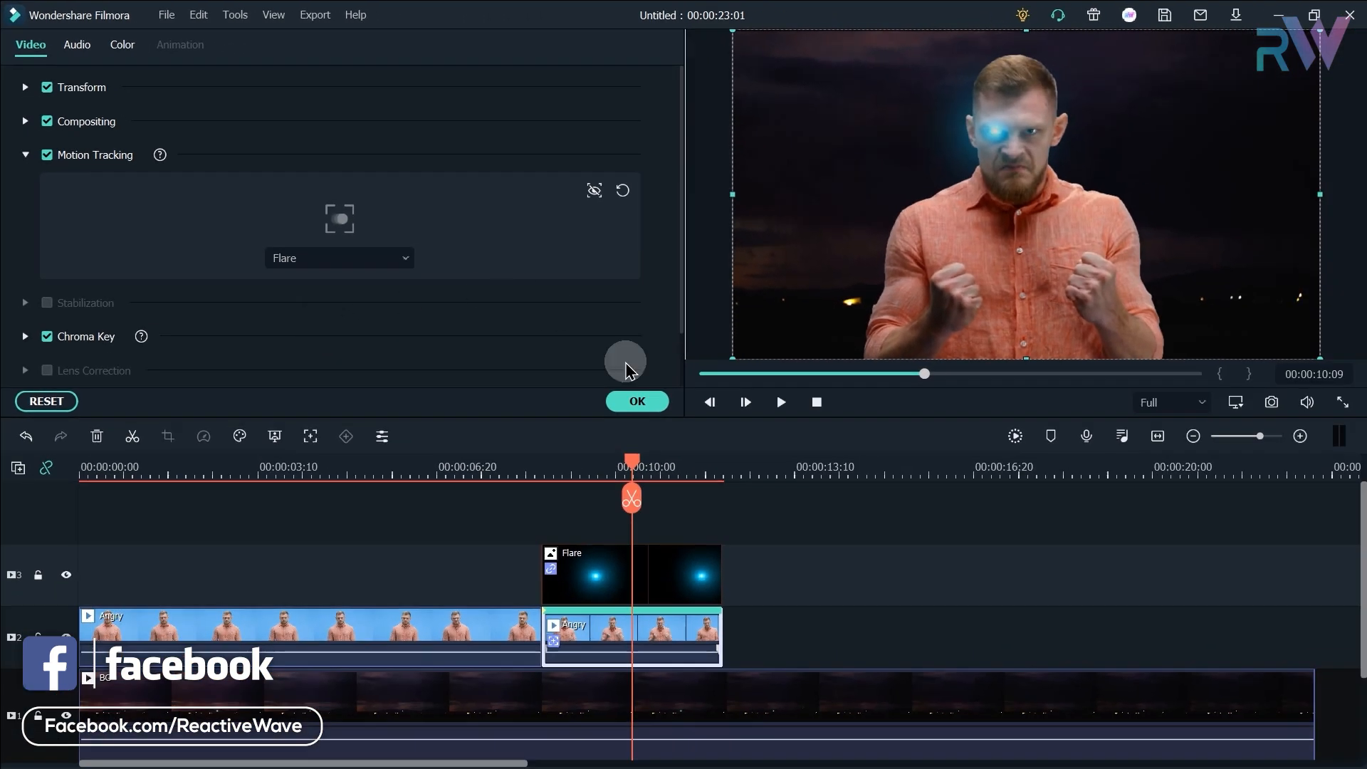
{"action": "left_click", "coordinate": [637, 401]}
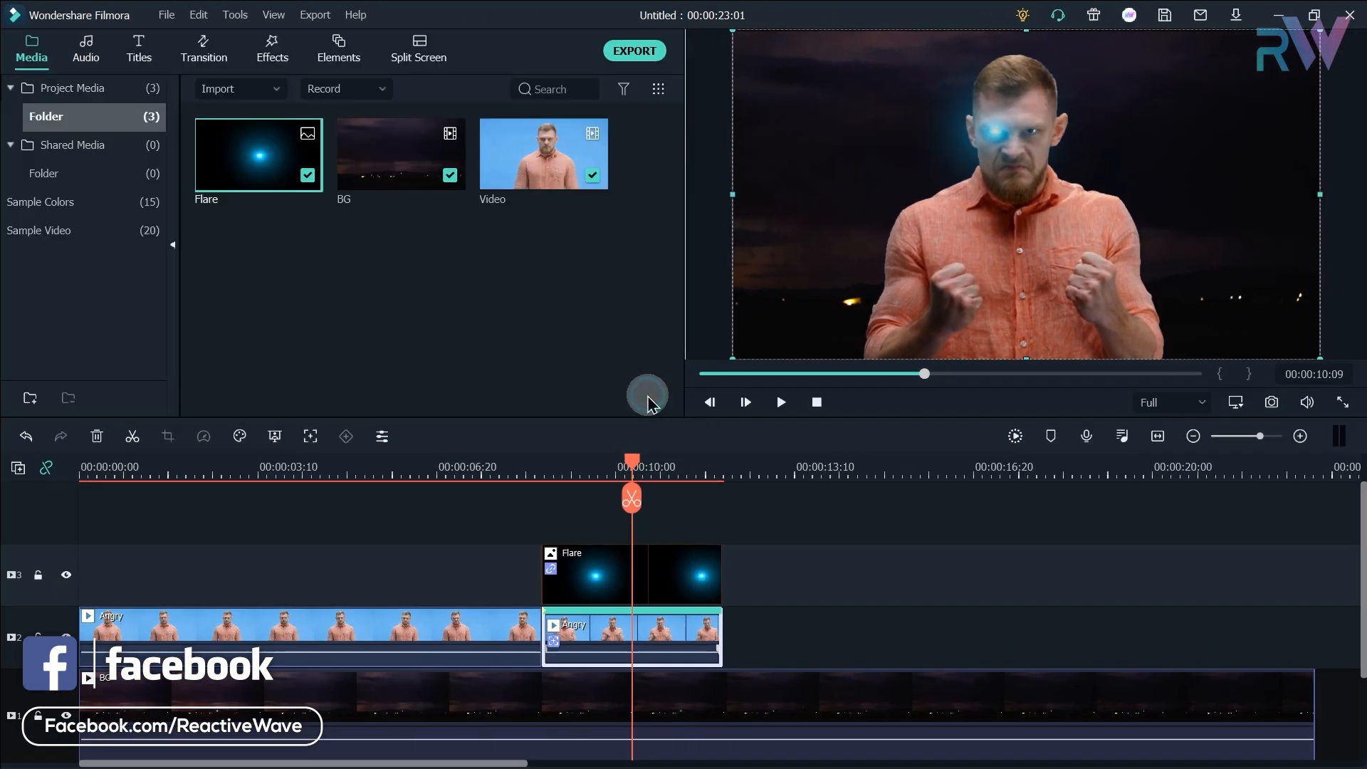
Play back the second Angry segment from 00:00:08:22 to check how the flare follows the eye
{"action": "left_click", "coordinate": [550, 470]}
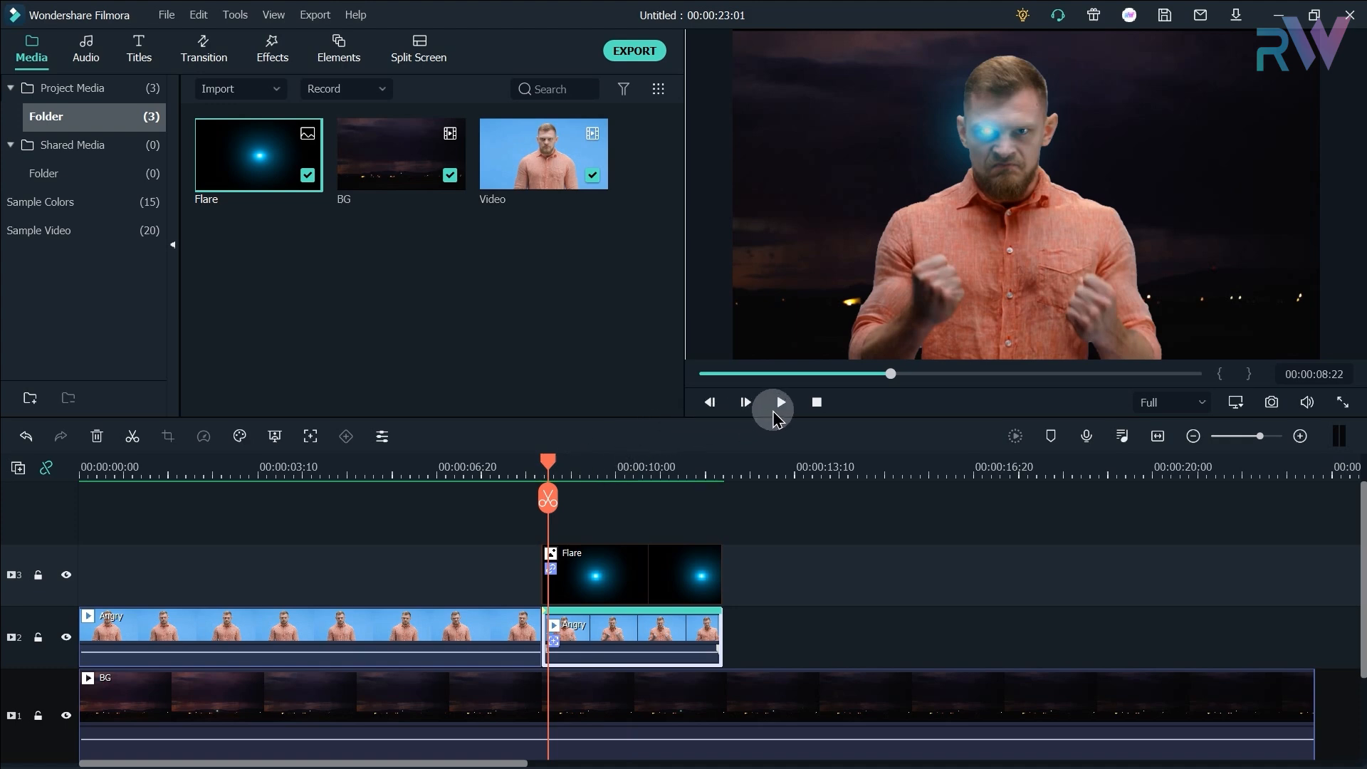
{"action": "left_click", "coordinate": [781, 403]}
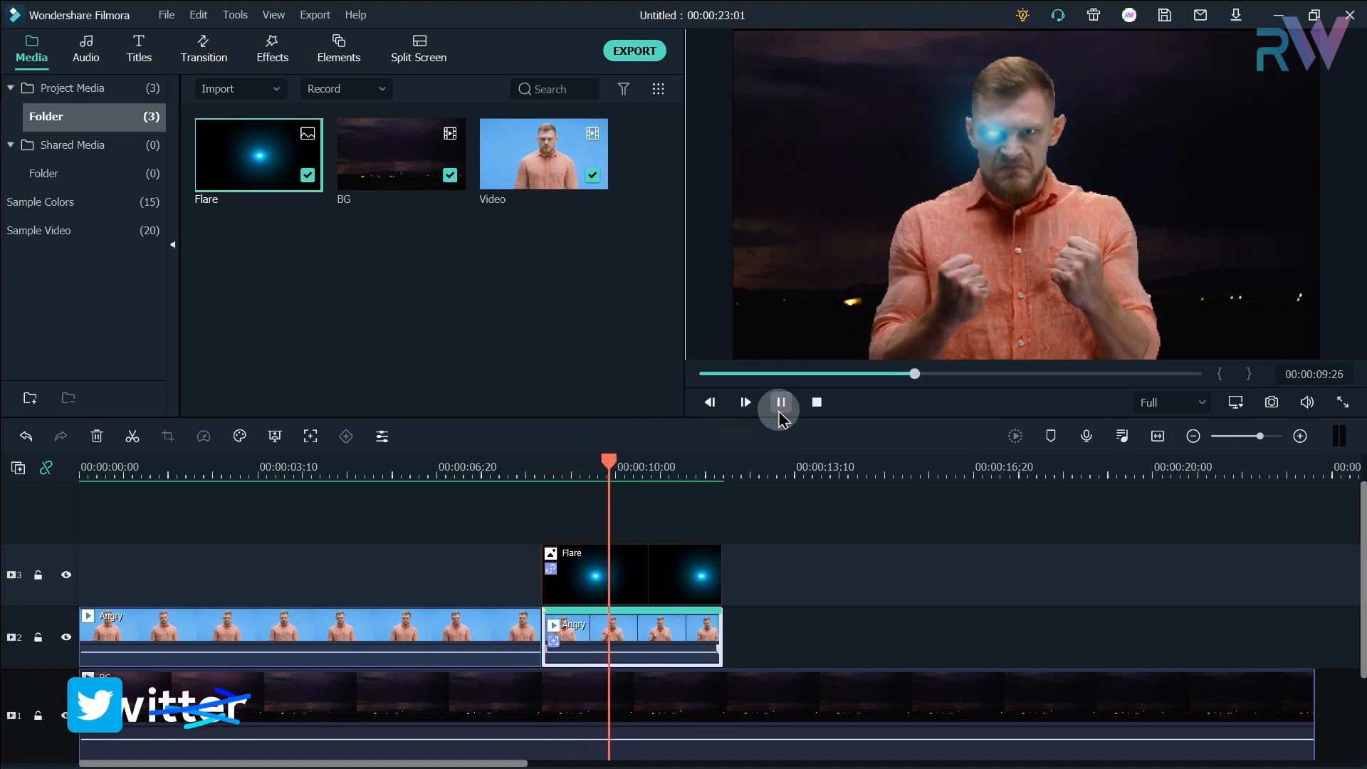
{"action": "left_click", "coordinate": [781, 403]}
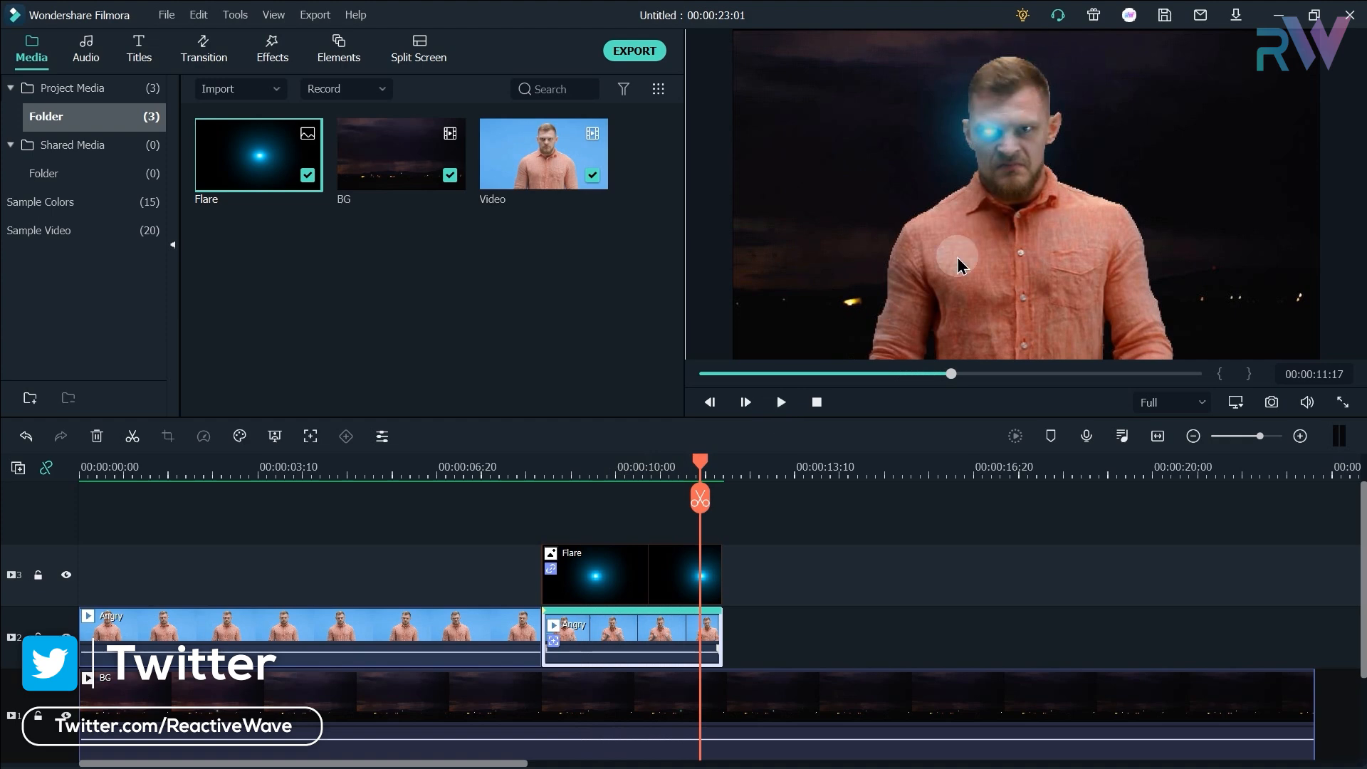
Move the Flare clip up from track 3 to track 5, keeping it aligned with the second Angry segment
{"action": "left_click", "coordinate": [547, 465]}
{"action": "left_click_drag", "start_coordinate": [655, 573], "coordinate": [652, 514]}
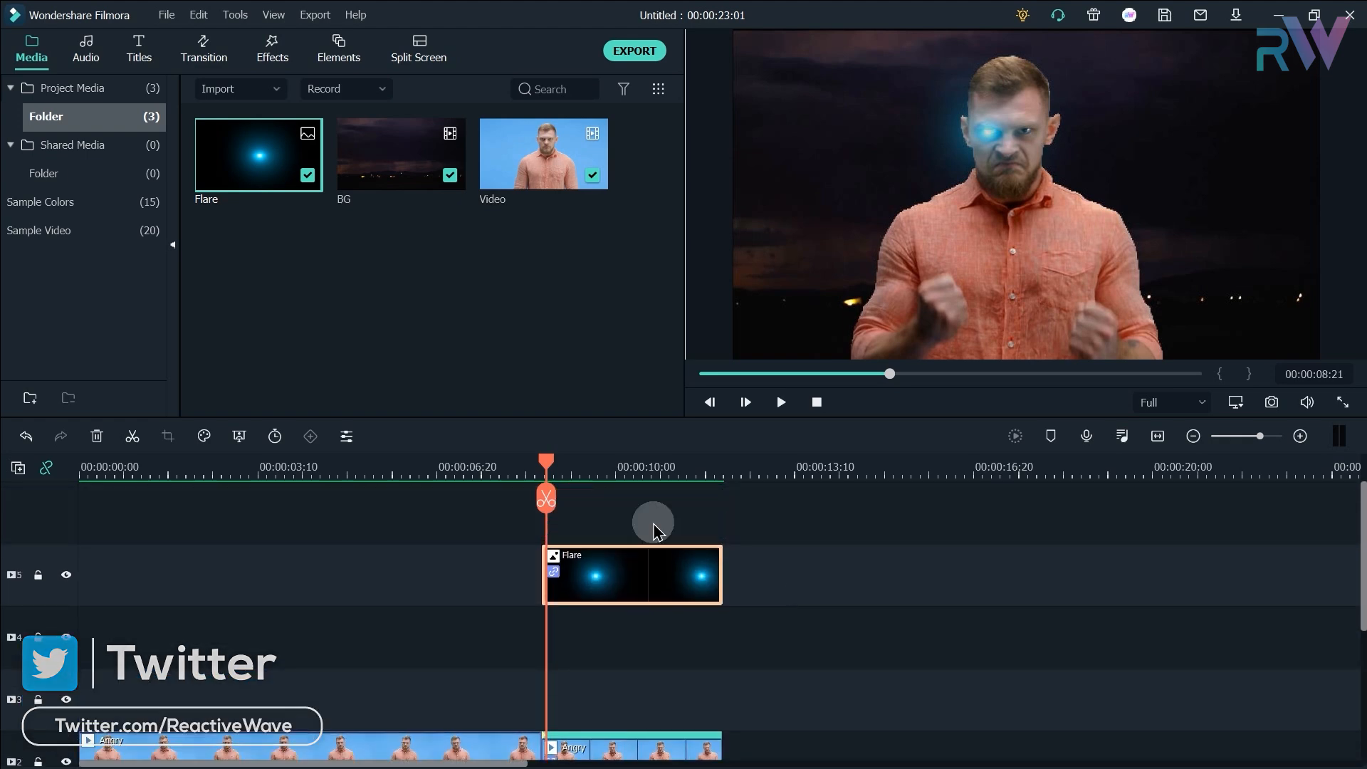
{"action": "left_click_drag", "start_coordinate": [650, 519], "coordinate": [652, 513]}
{"action": "scroll", "coordinate": [814, 566], "scroll_direction": "down", "scroll_amount": 1}
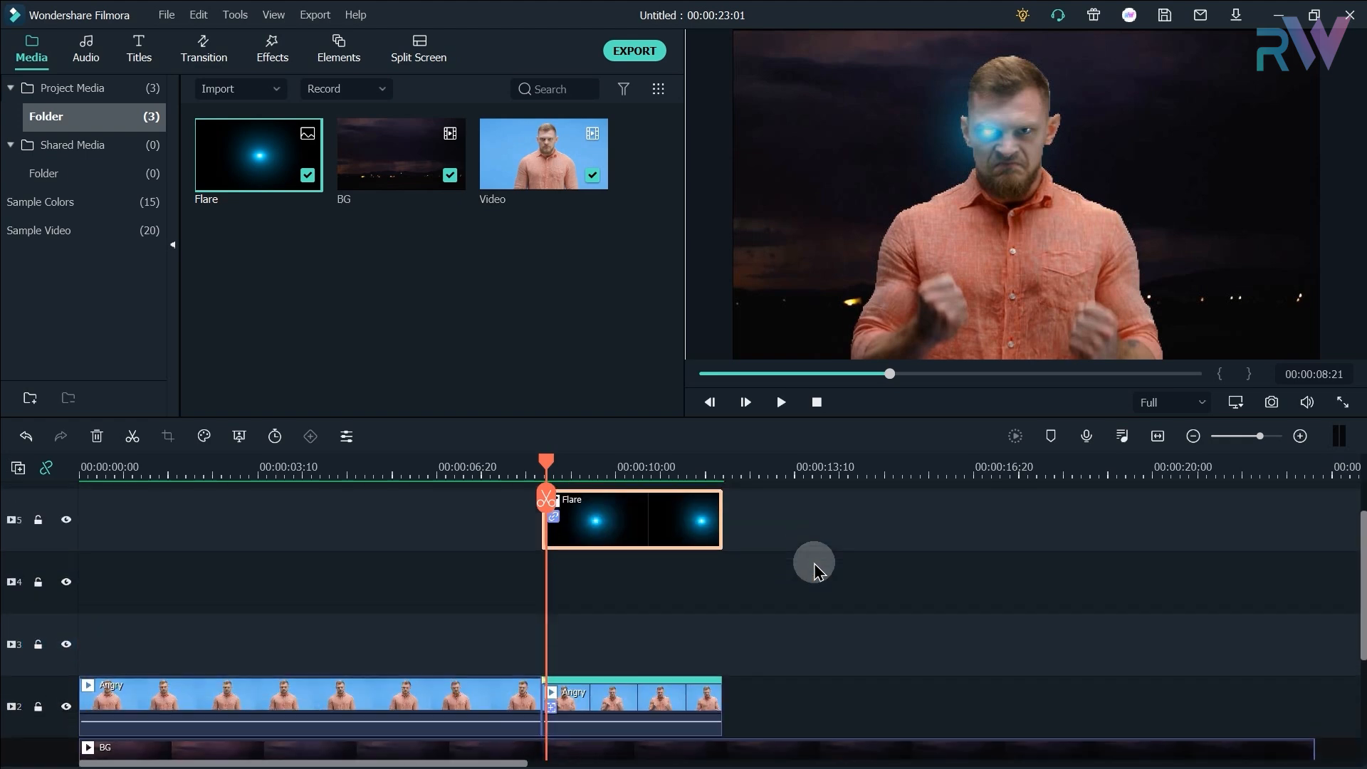
{"action": "scroll", "coordinate": [814, 566], "scroll_direction": "up", "scroll_amount": 2}
Copy the Flare clip and paste the duplicate on track 4, directly below the original
{"action": "right_click", "coordinate": [675, 552]}
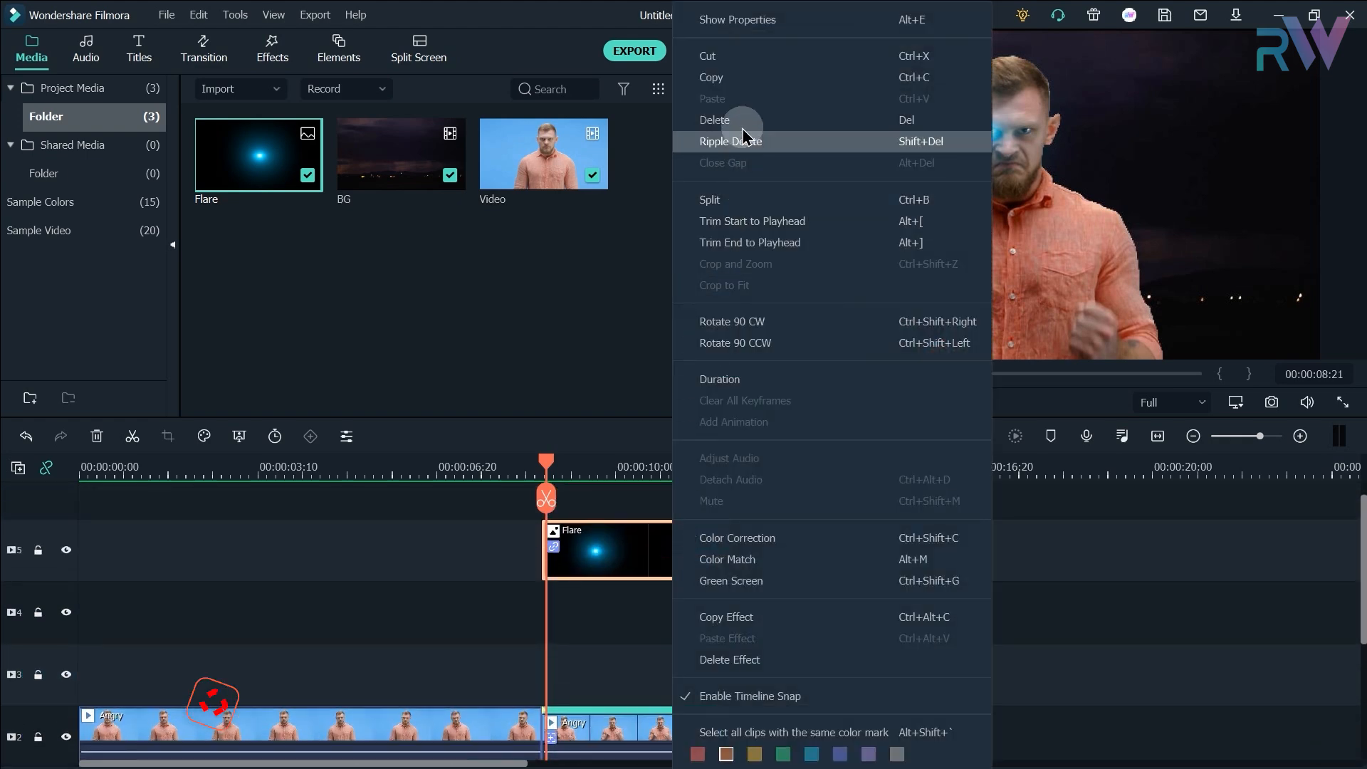
{"action": "left_click", "coordinate": [734, 78]}
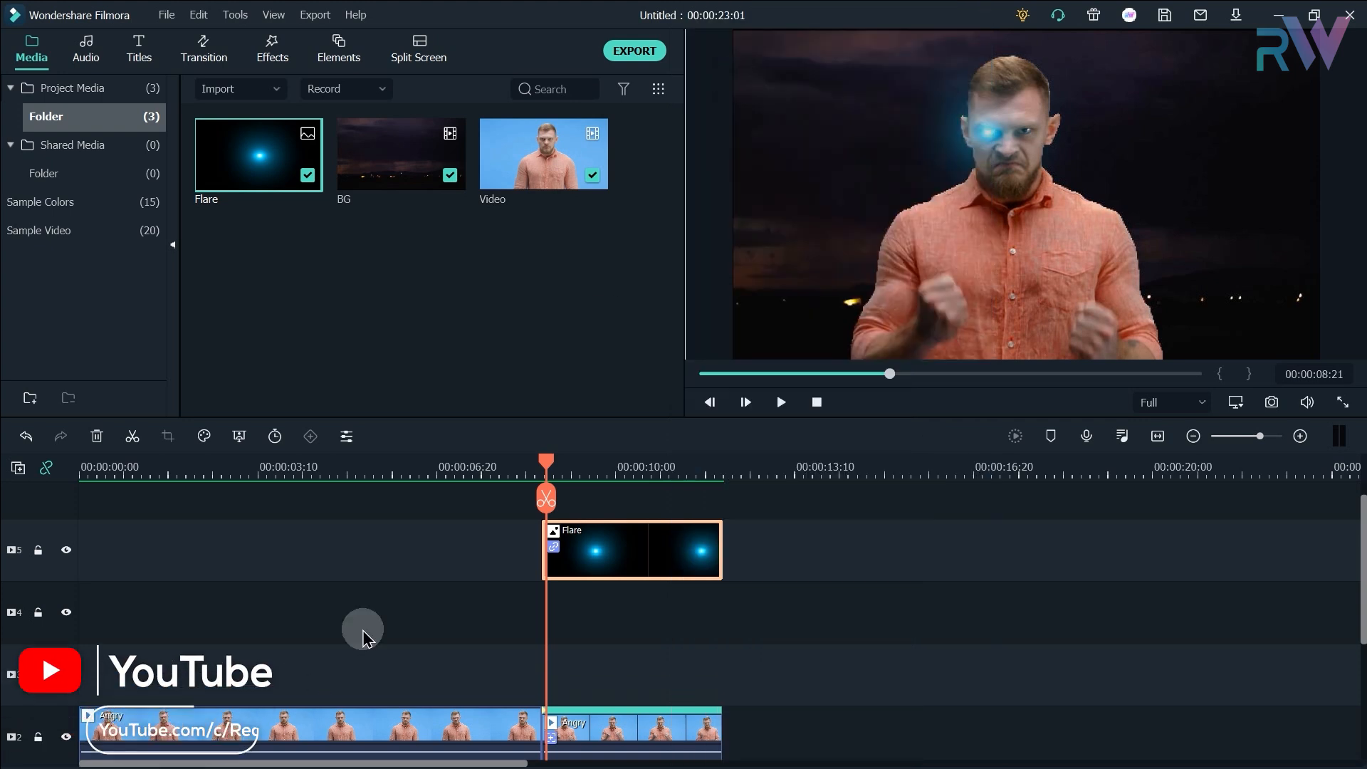
{"action": "left_click", "coordinate": [57, 600]}
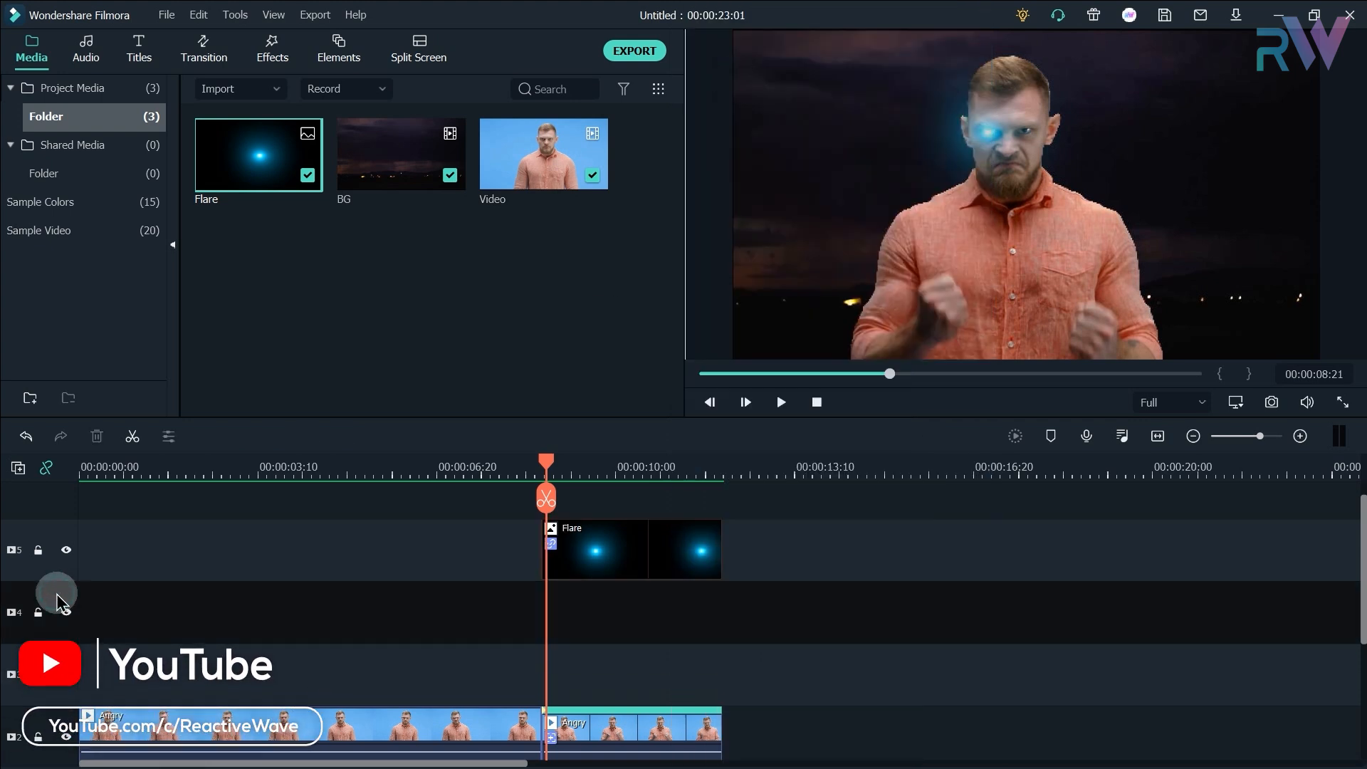
{"action": "left_click", "coordinate": [610, 623]}
{"action": "key", "text": "ctrl+v"}
At 00:00:10:05, move the tracked Flare on track 5 over the man's left eye at X 7.0, Y 98.0, and confirm
{"action": "left_click", "coordinate": [624, 468]}
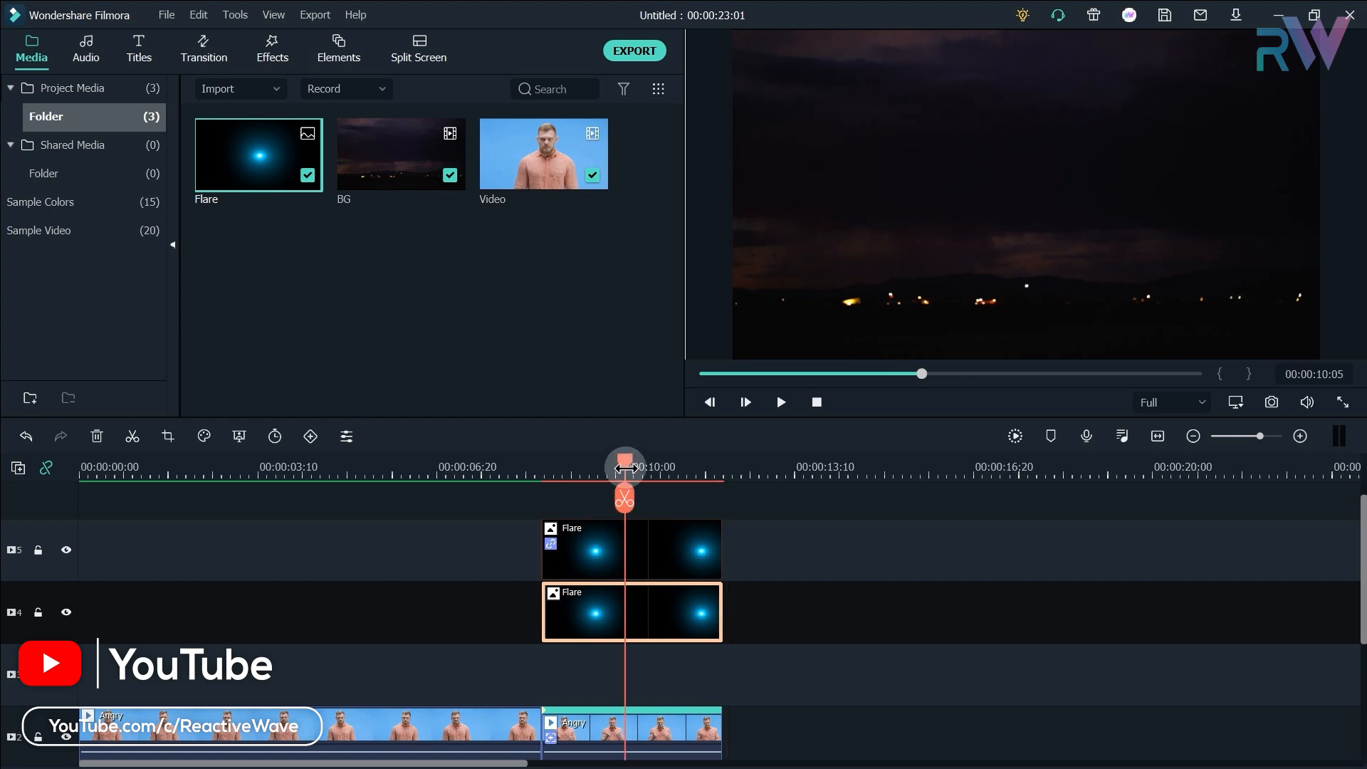
{"action": "left_click", "coordinate": [695, 587]}
{"action": "double_click", "coordinate": [675, 613]}
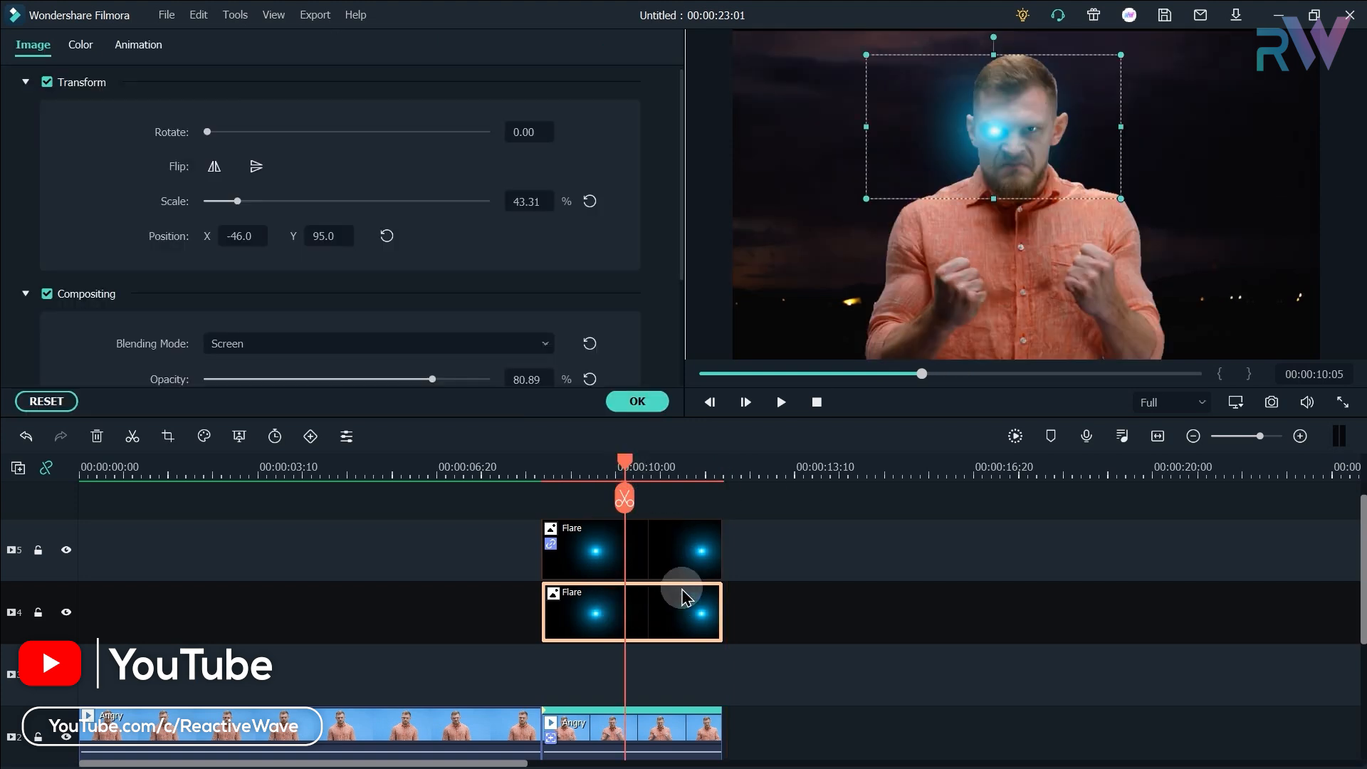
{"action": "left_click_drag", "start_coordinate": [957, 143], "coordinate": [995, 139]}
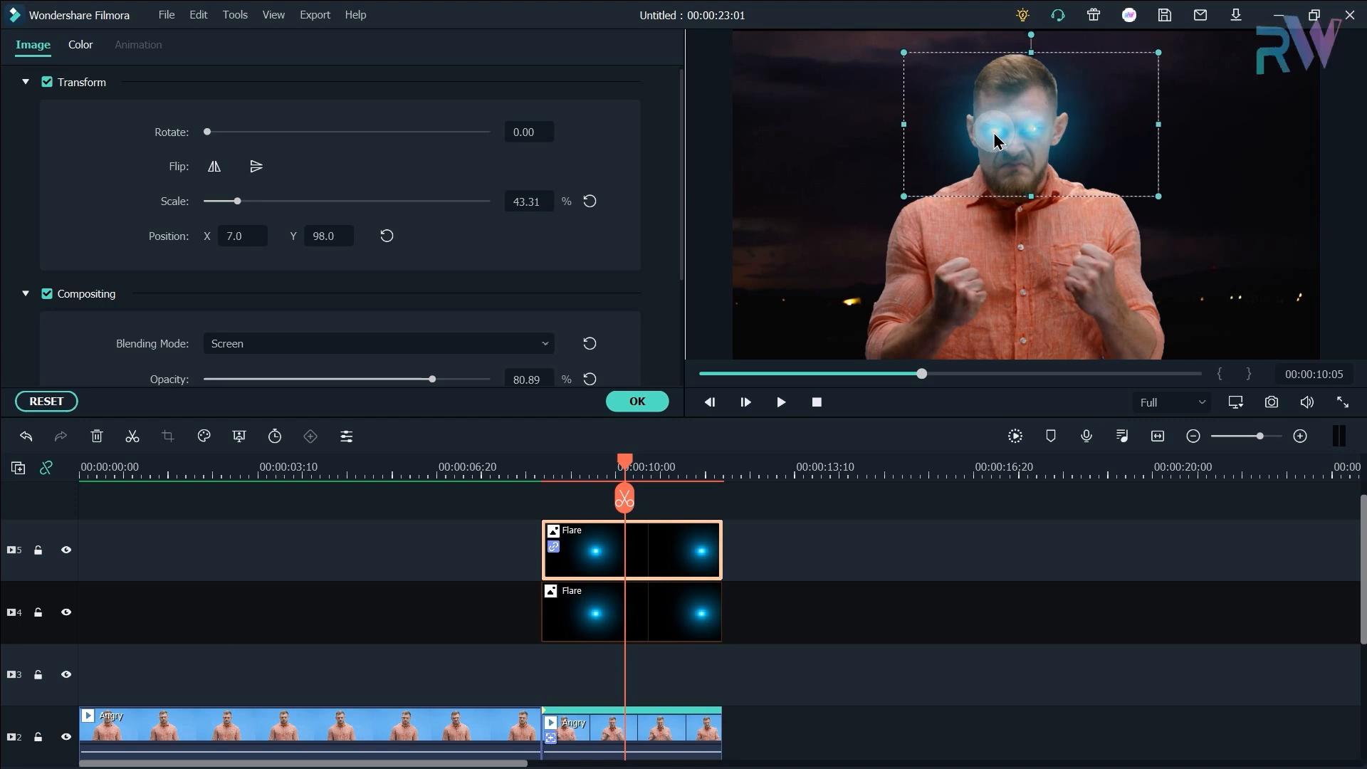
{"action": "left_click", "coordinate": [1053, 239]}
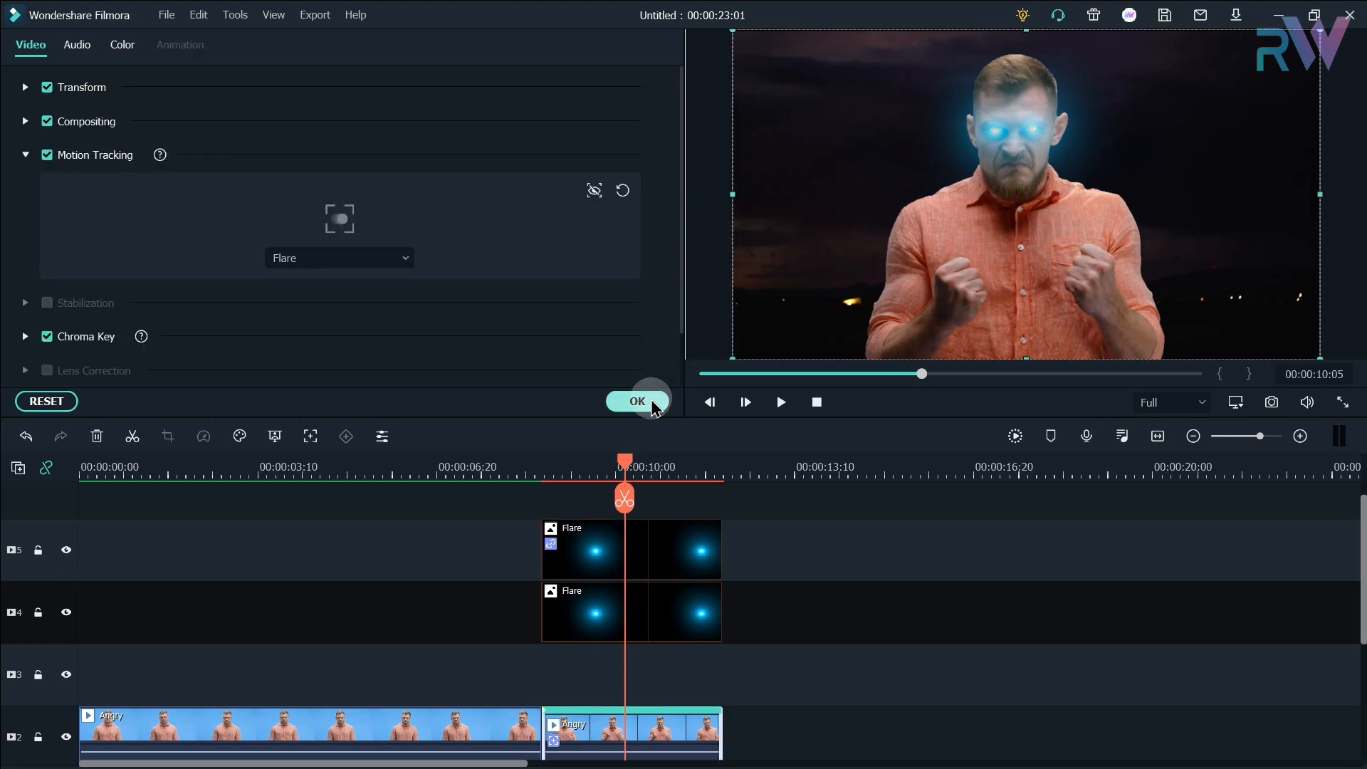
{"action": "left_click", "coordinate": [652, 403]}
{"action": "scroll", "coordinate": [807, 559], "scroll_direction": "down", "scroll_amount": 2}
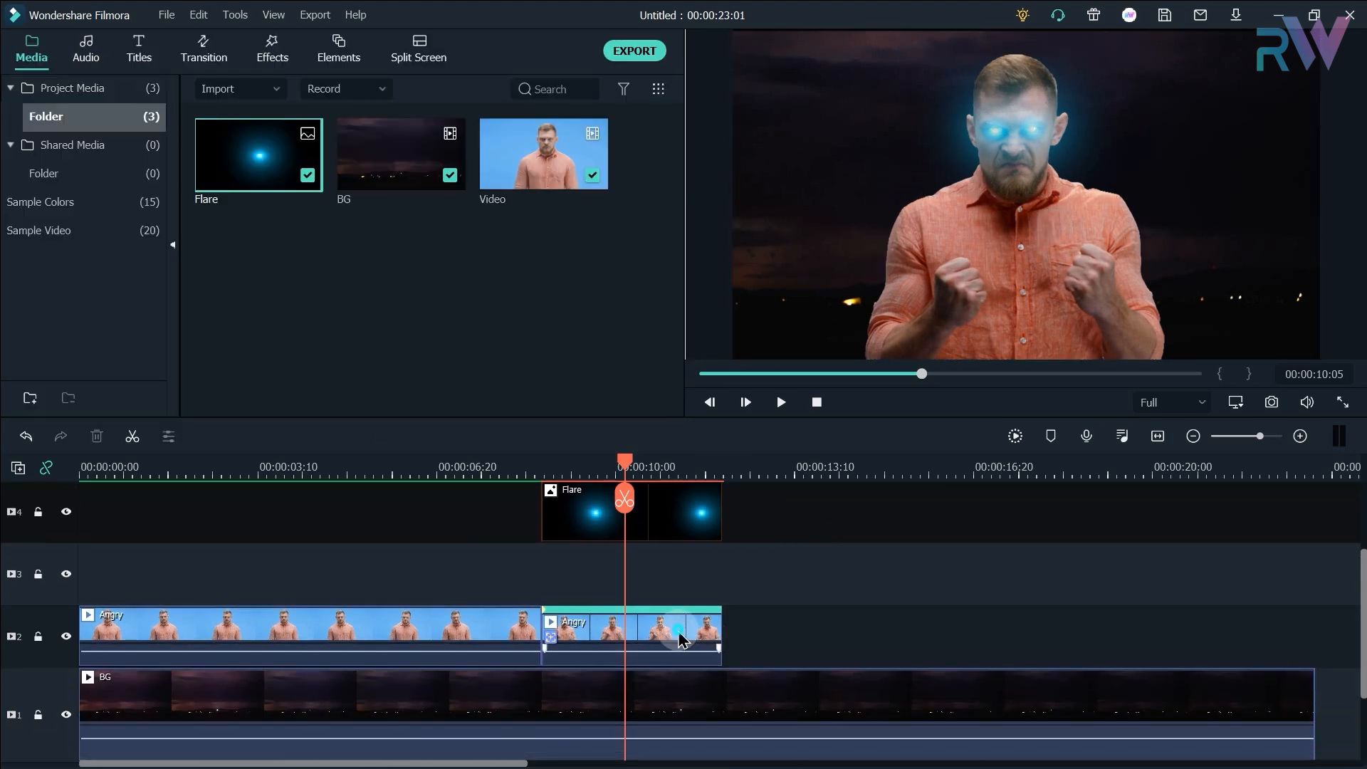
Copy the second Angry segment and paste the duplicate on track 3, aligned directly above the original
{"action": "right_click", "coordinate": [682, 639]}
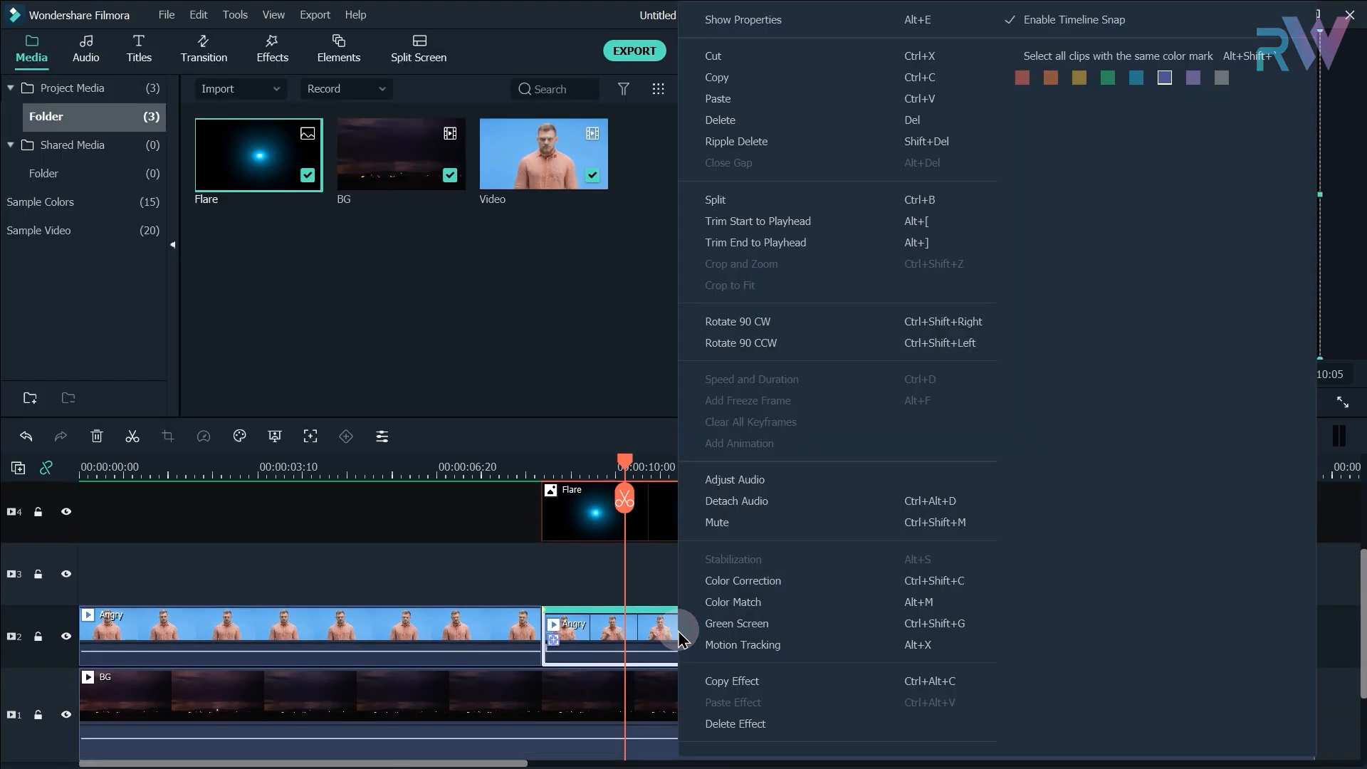
{"action": "left_click", "coordinate": [732, 79]}
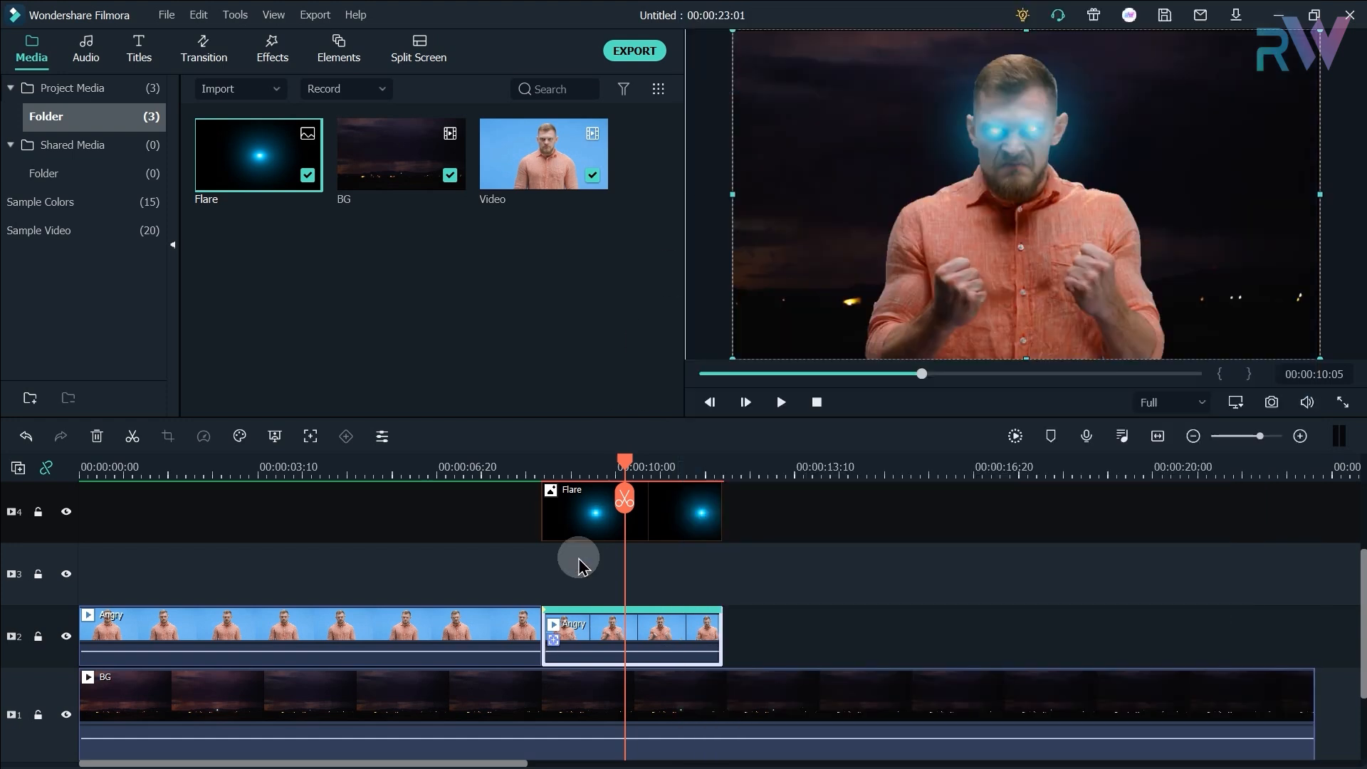
{"action": "left_click", "coordinate": [92, 570]}
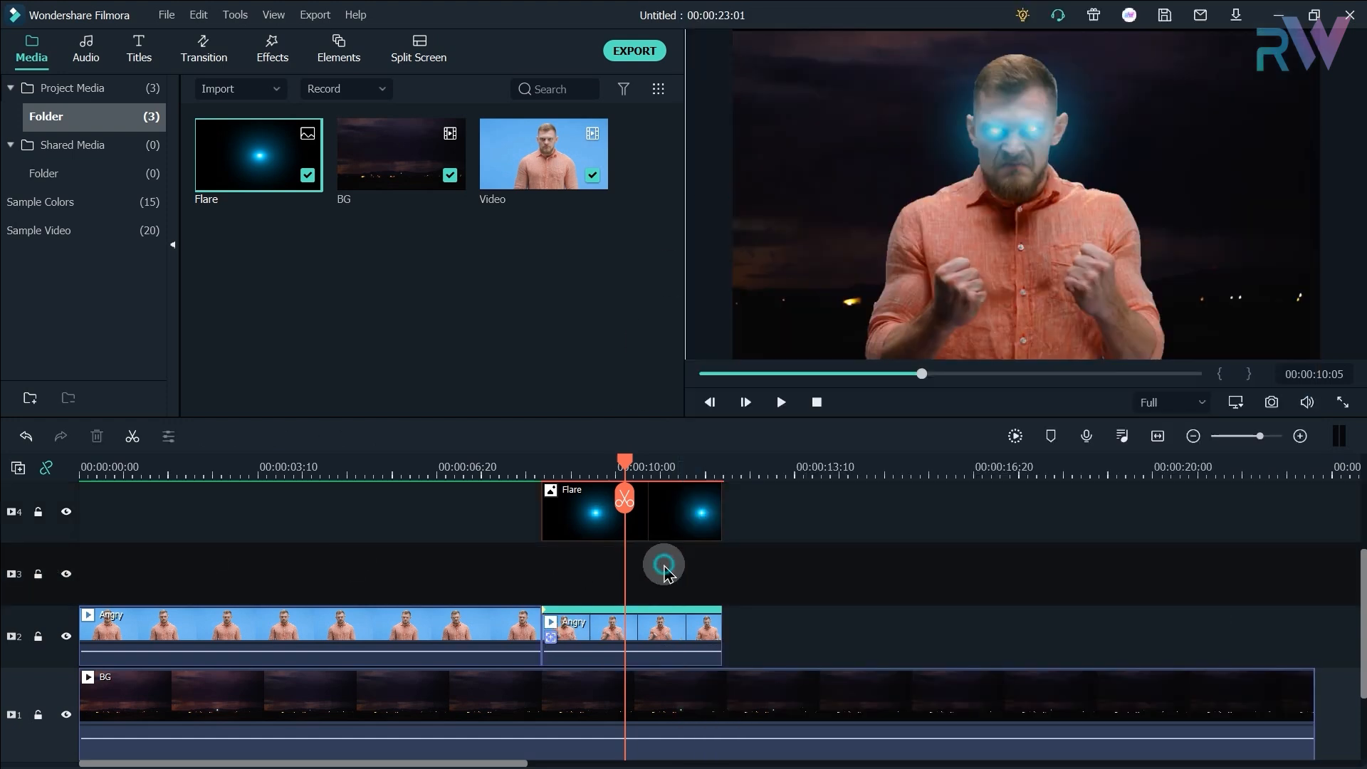
{"action": "key", "text": "ctrl+v"}
{"action": "left_click_drag", "start_coordinate": [687, 573], "coordinate": [604, 570]}
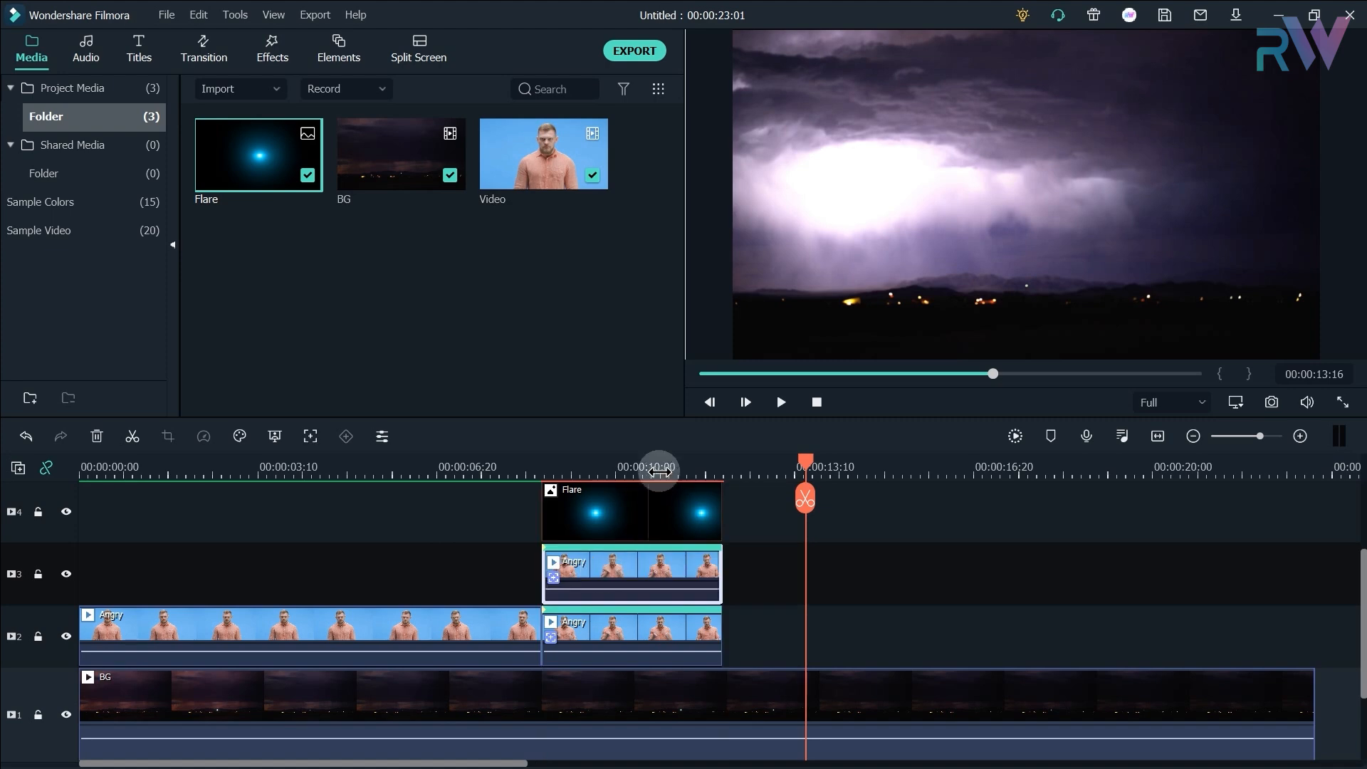
Place the playhead at 00:00:08:19, where the Angry copy starts, and hide tracks 4 and 5 with the Flare clips
{"action": "left_click", "coordinate": [657, 466]}
{"action": "left_click_drag", "start_coordinate": [656, 467], "coordinate": [547, 468]}
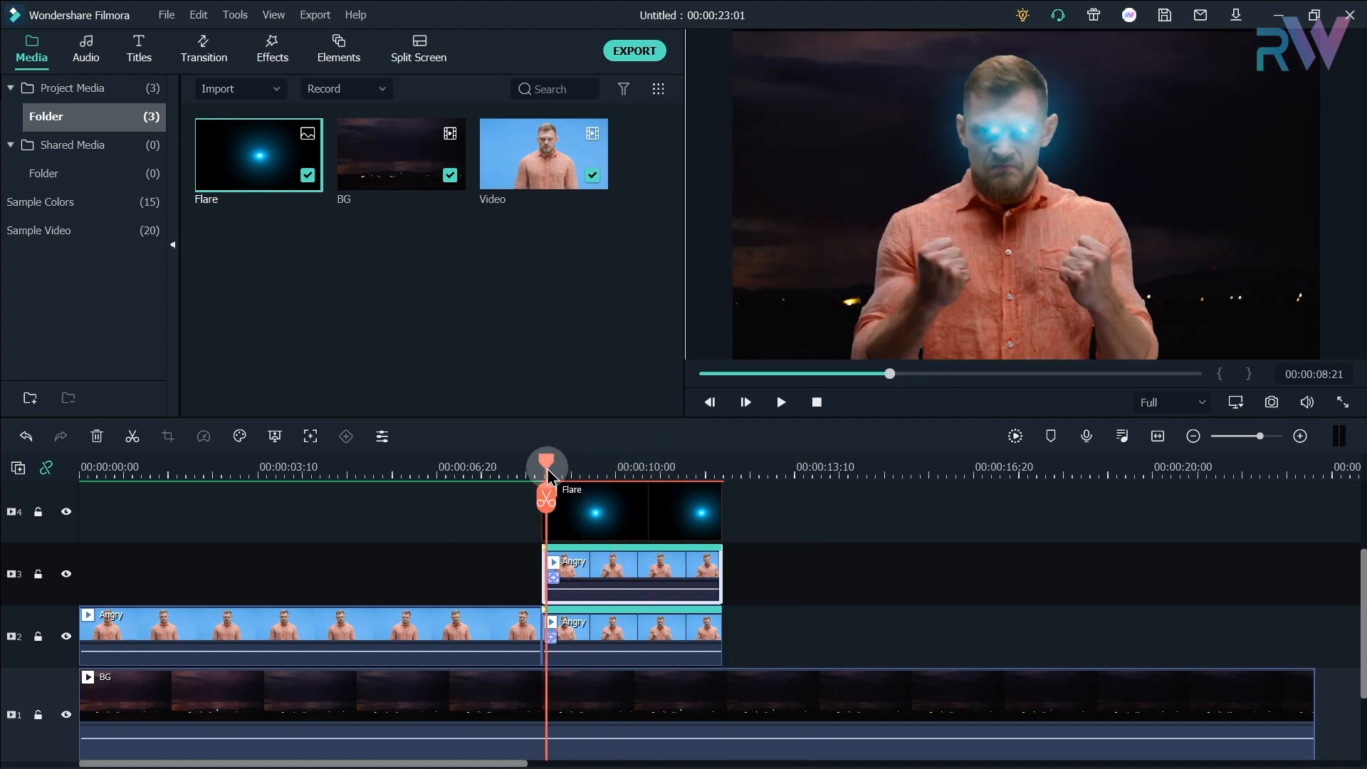
{"action": "scroll", "coordinate": [440, 514], "scroll_direction": "up", "scroll_amount": 1}
{"action": "scroll", "coordinate": [440, 509], "scroll_direction": "up", "scroll_amount": 2}
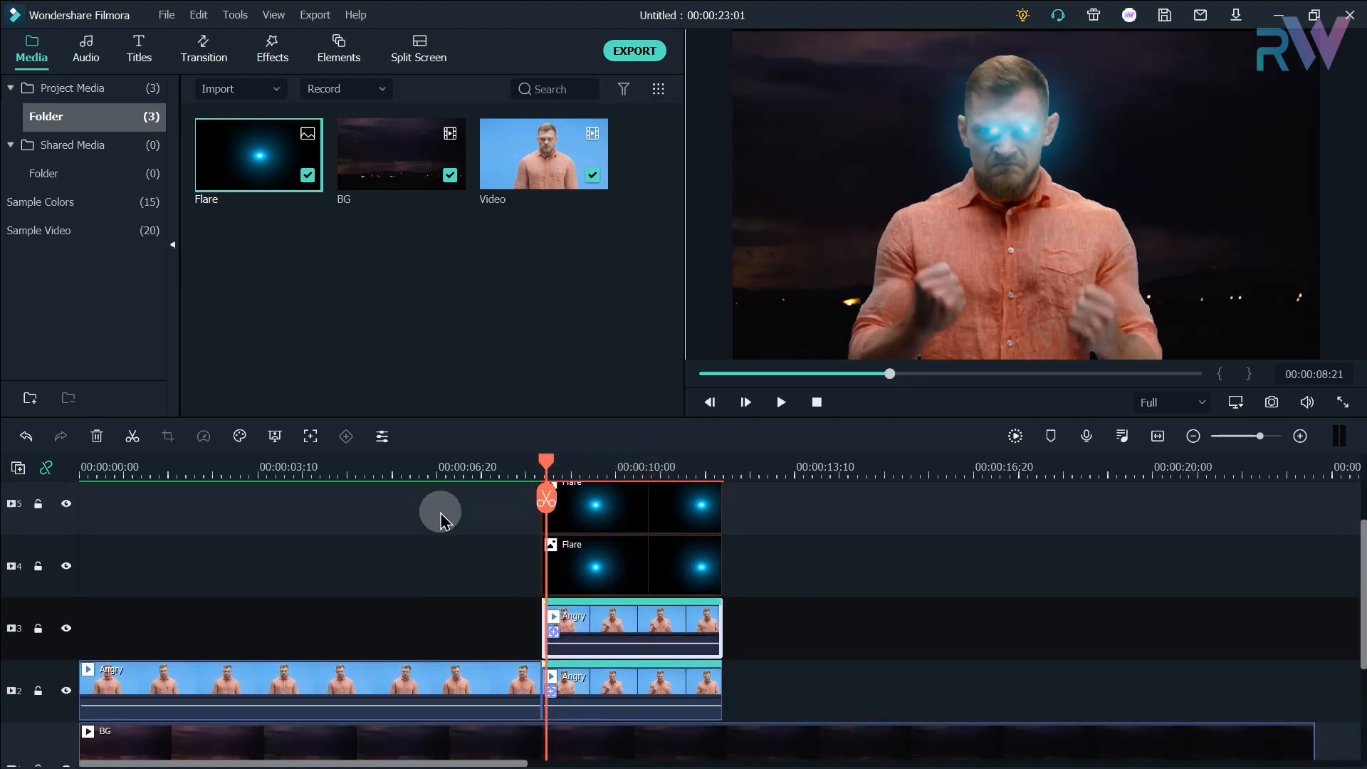
{"action": "scroll", "coordinate": [440, 514], "scroll_direction": "up", "scroll_amount": 1}
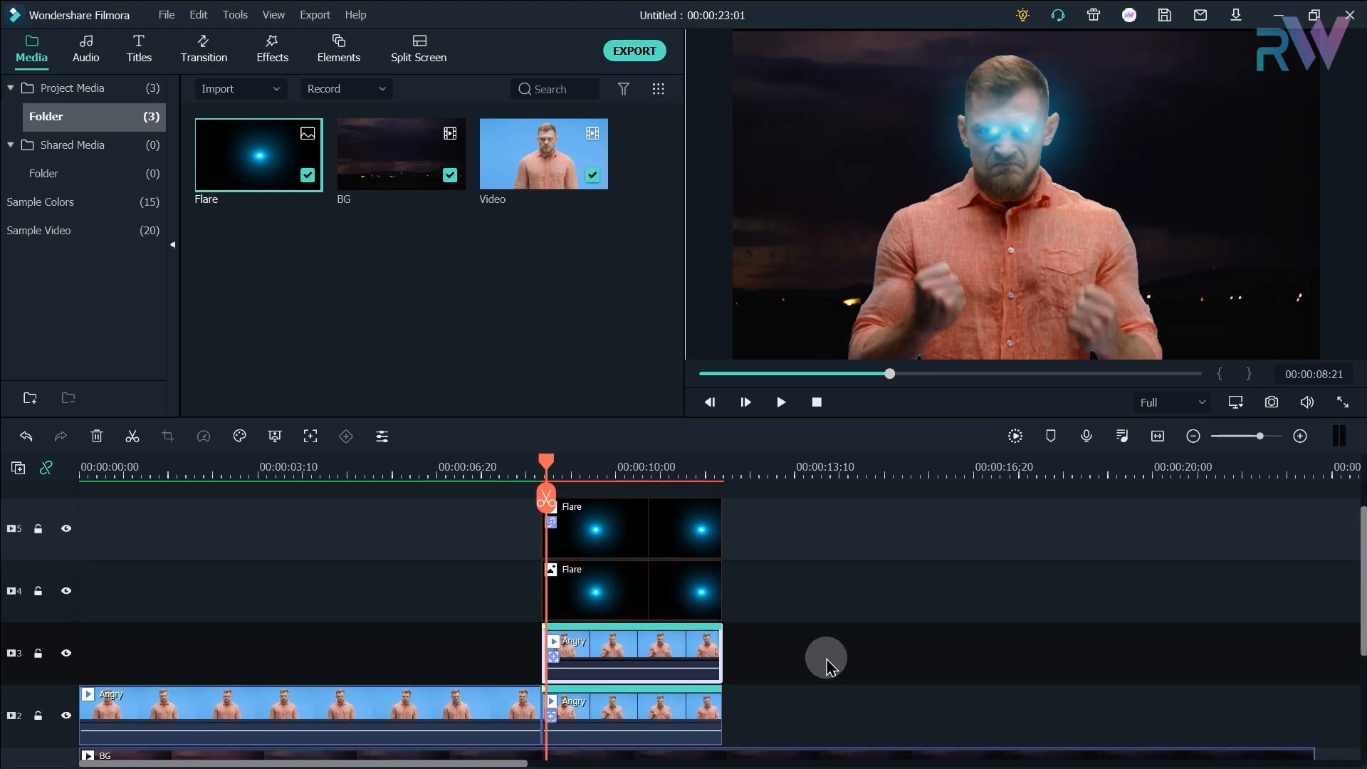
{"action": "mouse_move", "coordinate": [546, 461]}
{"action": "left_mouse_down"}
{"action": "mouse_move", "coordinate": [607, 460]}
{"action": "mouse_move", "coordinate": [548, 470]}
{"action": "left_mouse_up"}
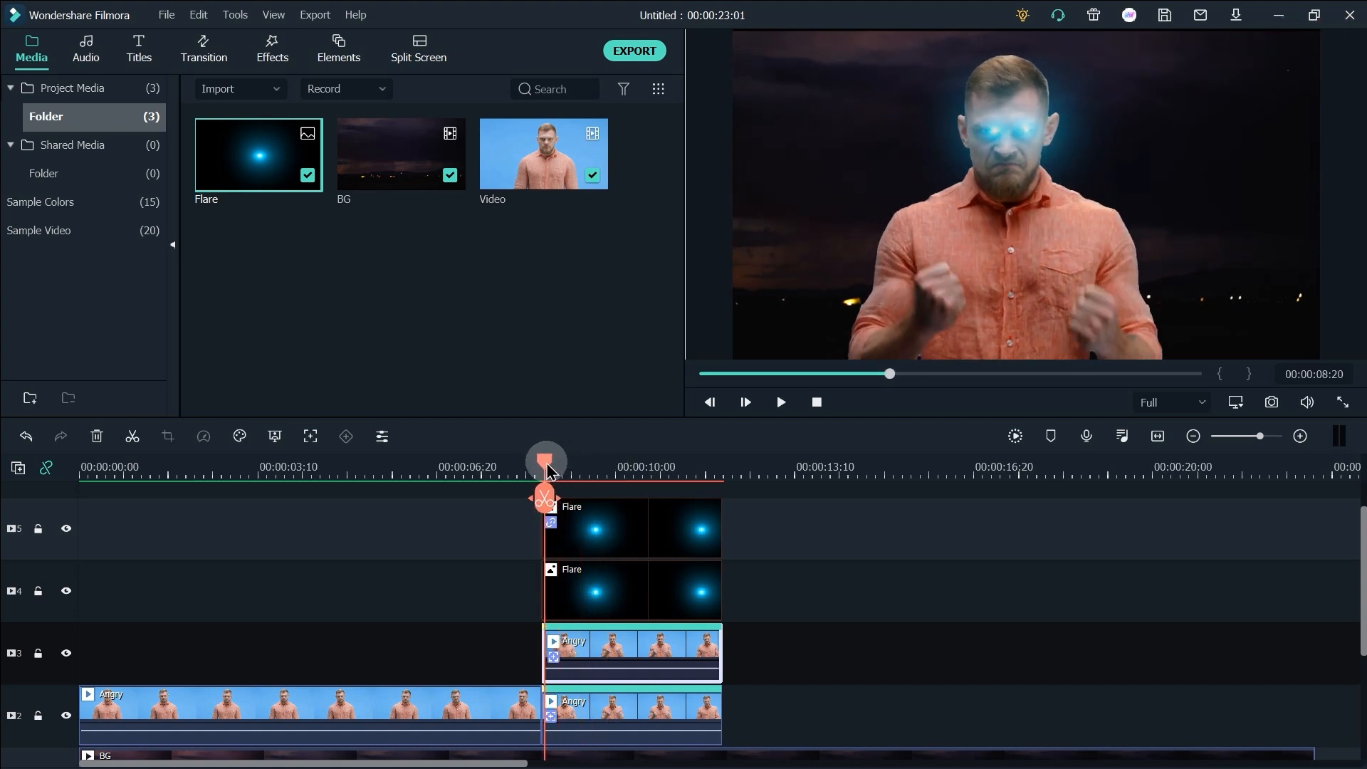
{"action": "left_click", "coordinate": [645, 528]}
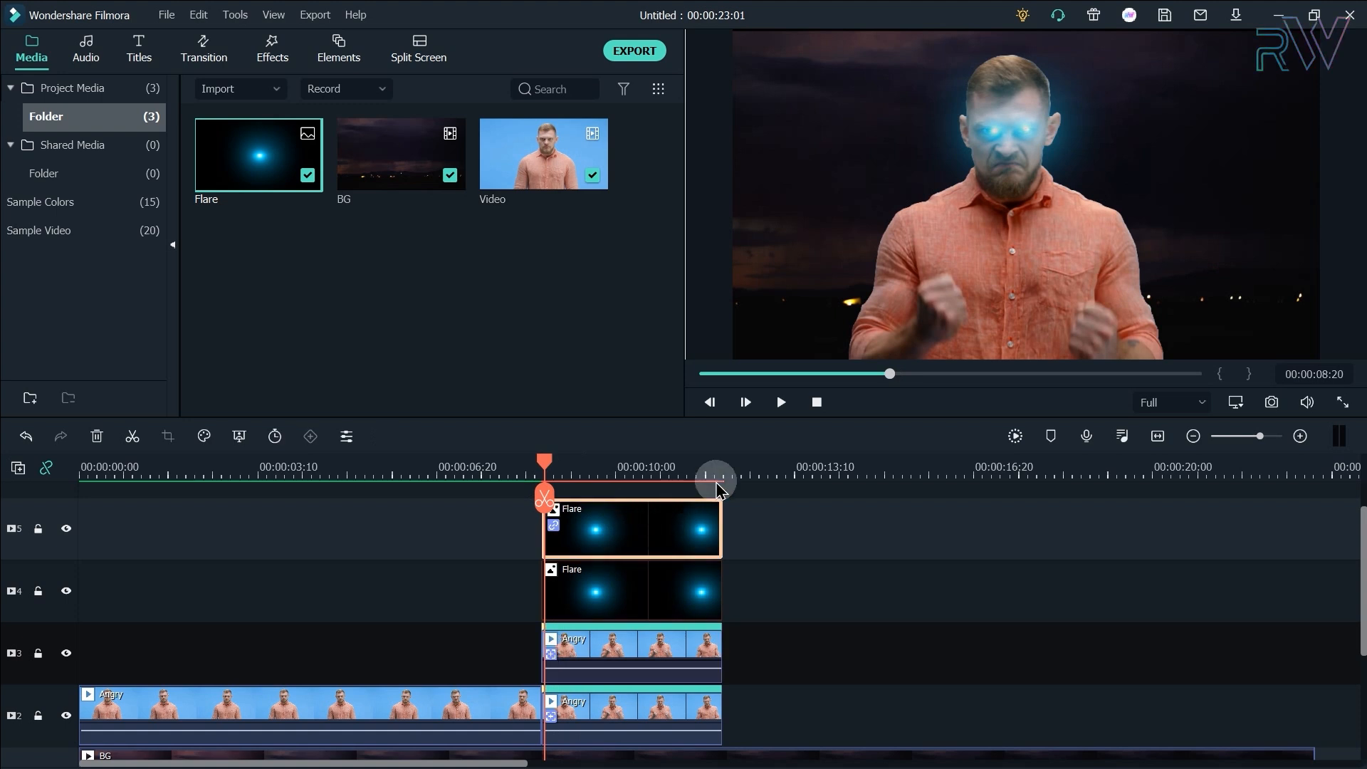
{"action": "left_click", "coordinate": [801, 528]}
{"action": "key", "text": "Left"}
{"action": "key", "text": "Left"}
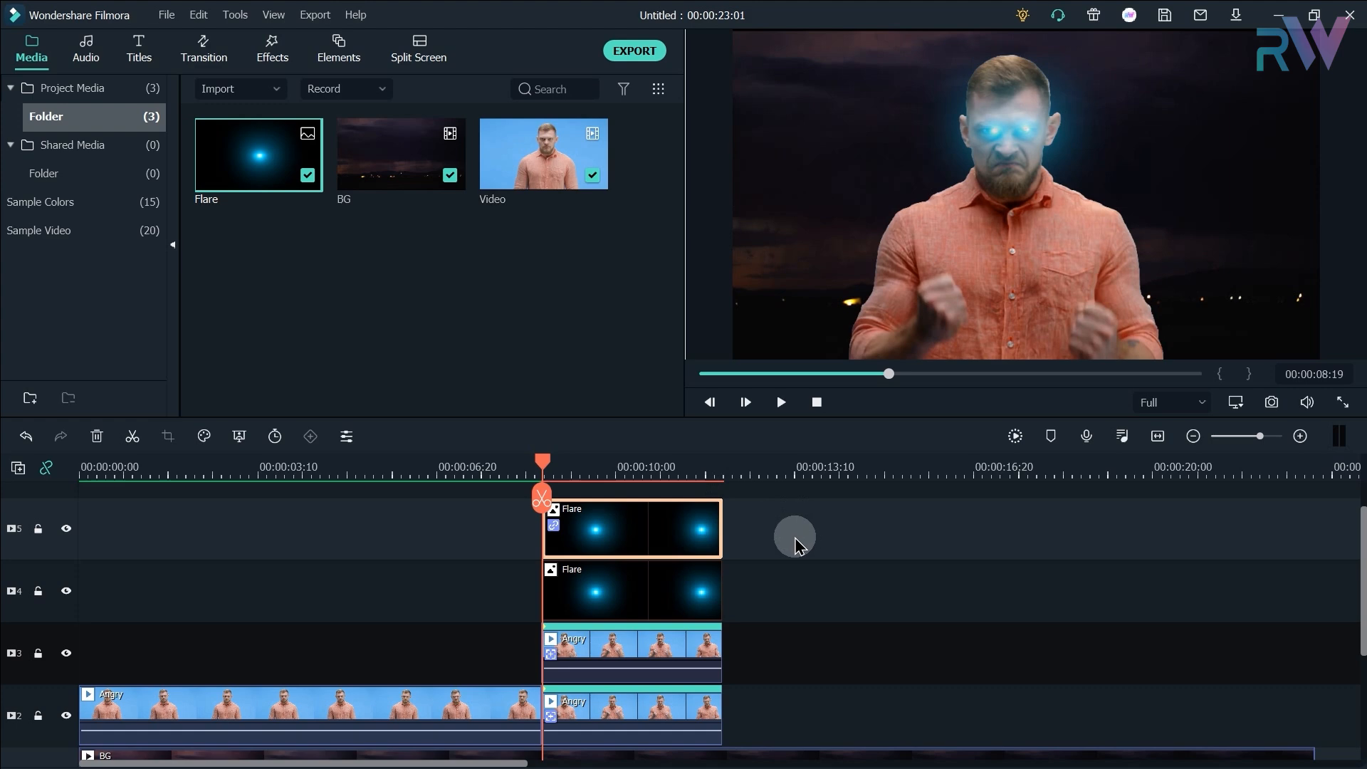
{"action": "left_click", "coordinate": [66, 528]}
{"action": "left_click", "coordinate": [66, 591]}
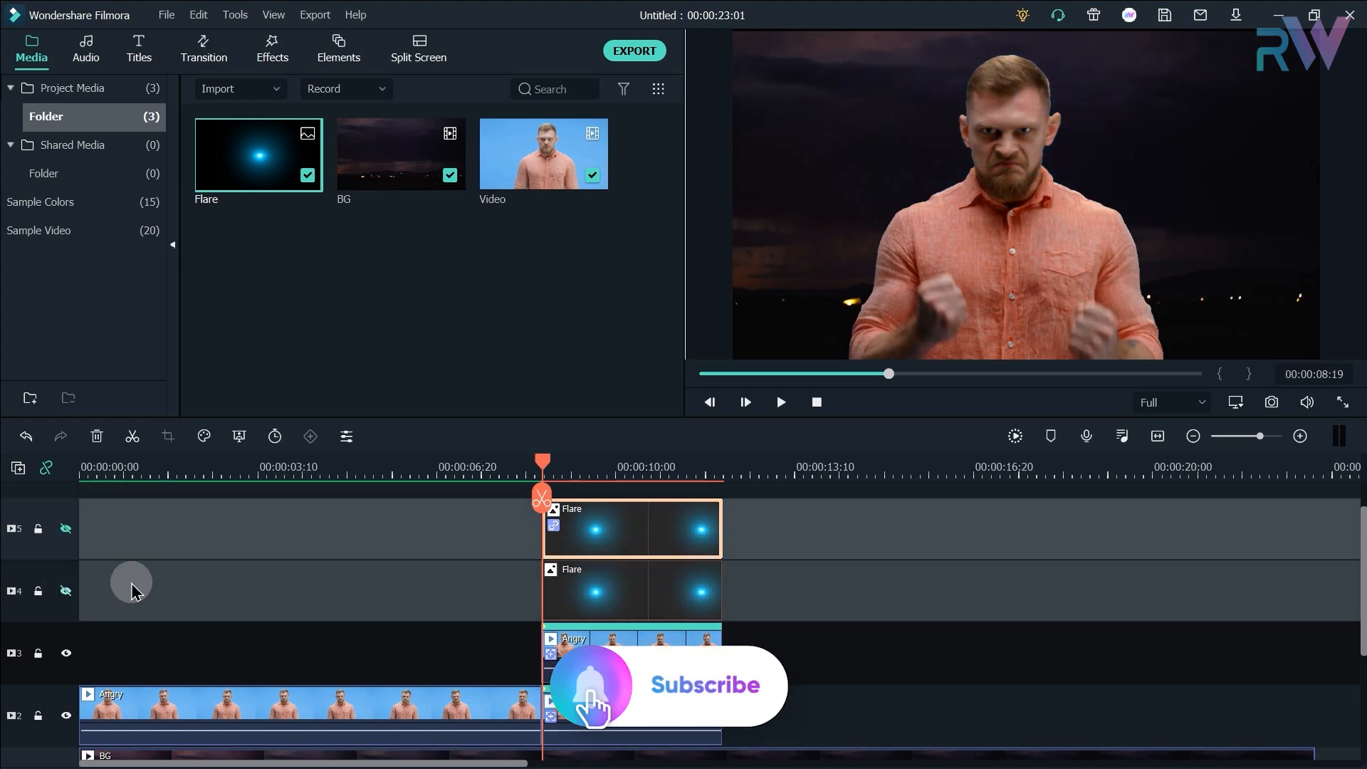
Open the settings of the Angry copy on track 3 and reset its motion tracking
{"action": "scroll", "coordinate": [505, 591], "scroll_direction": "down", "scroll_amount": 1}
{"action": "left_click", "coordinate": [611, 588]}
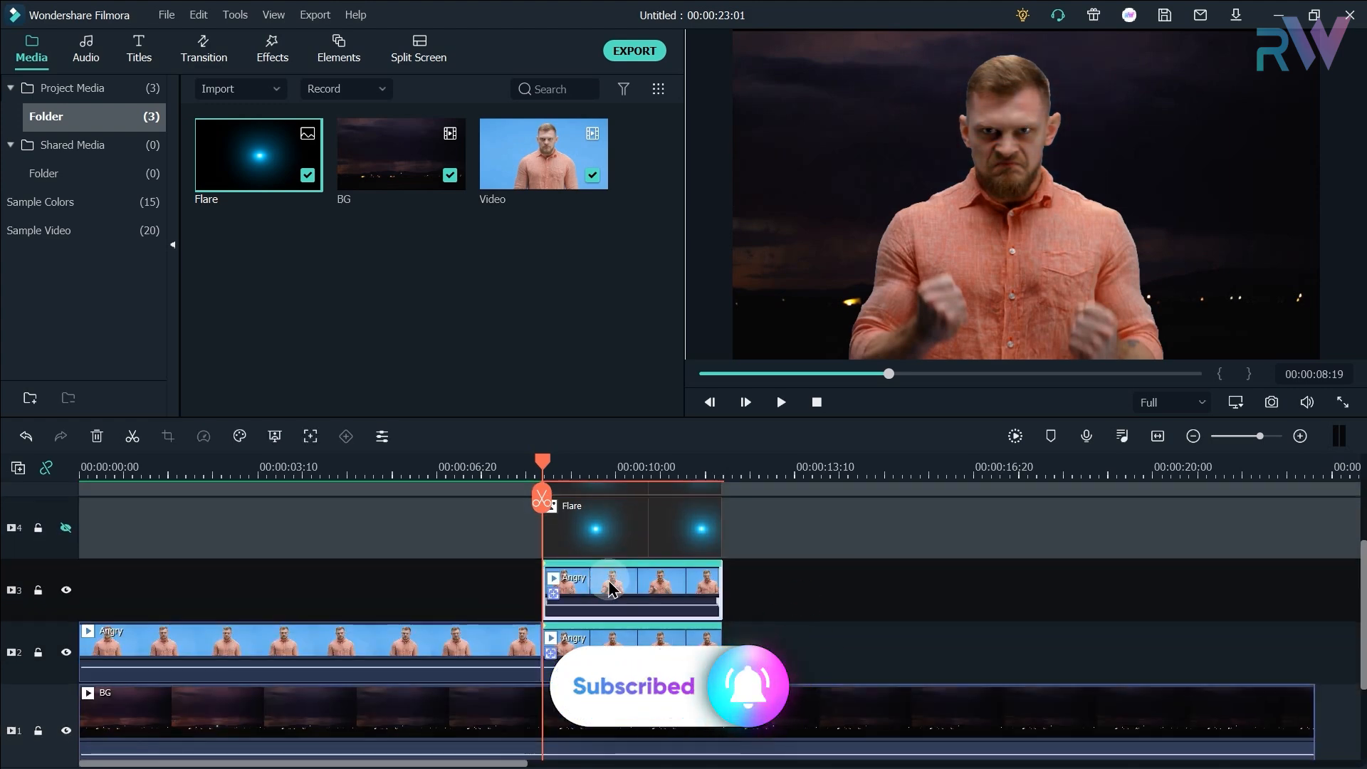
{"action": "double_click", "coordinate": [610, 588]}
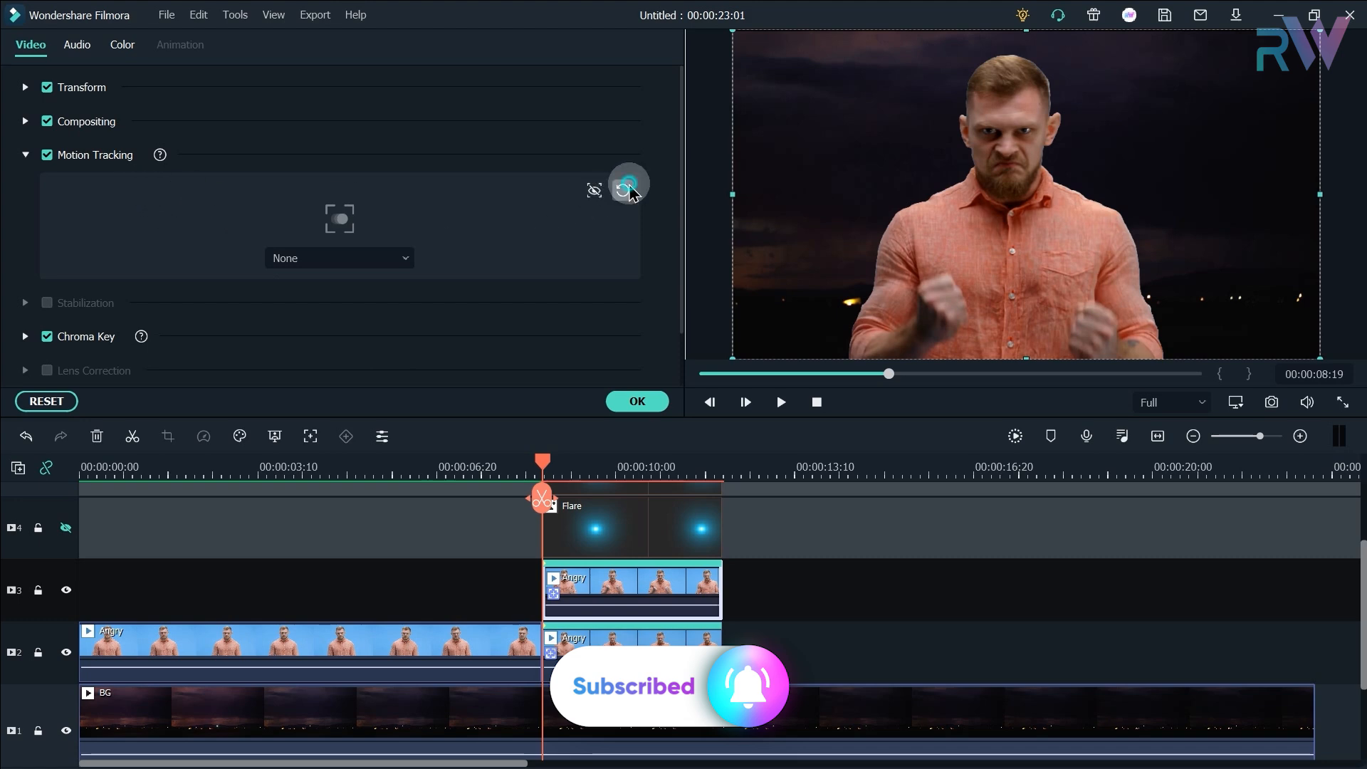
{"action": "left_click", "coordinate": [629, 193]}
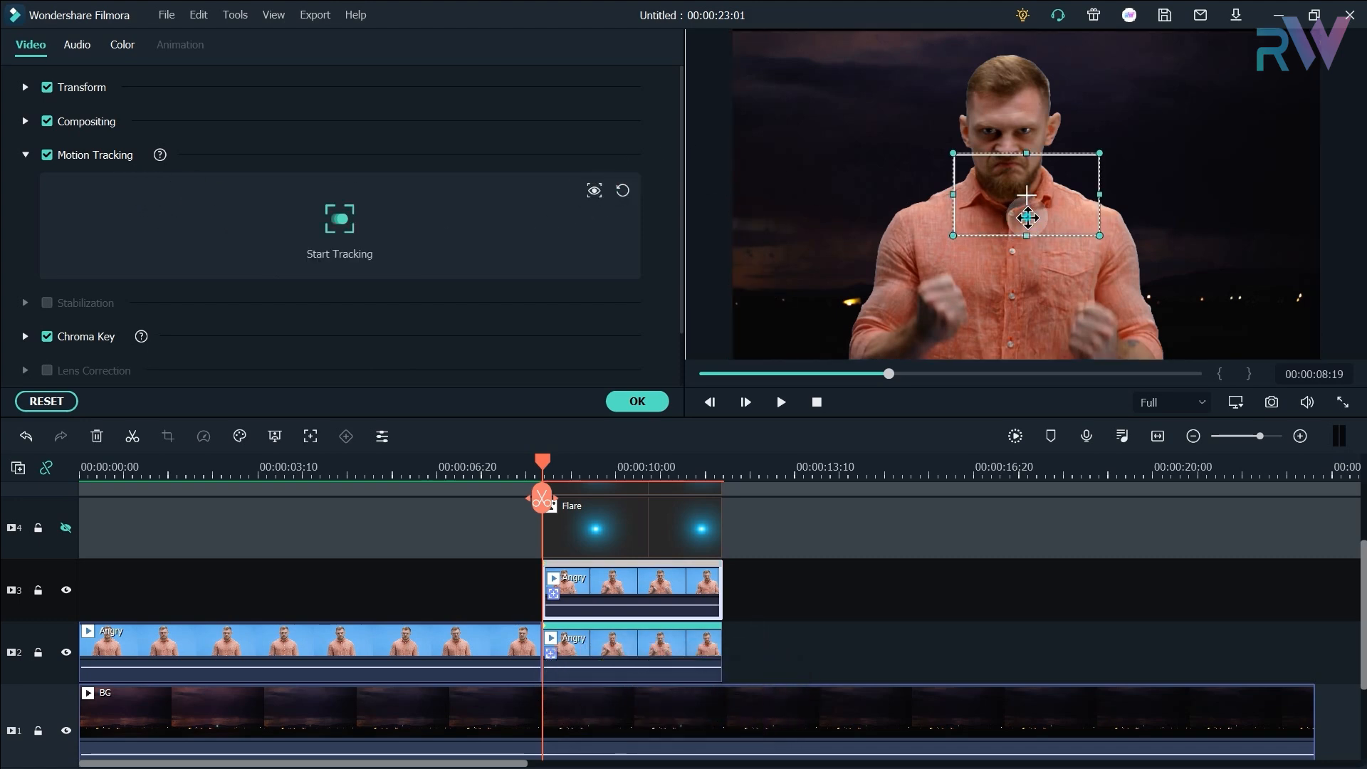
Move and shrink the tracking box so it tightly frames the man's left eye, using a magnified preview and then restoring the preview zoom
{"action": "left_click_drag", "start_coordinate": [1027, 183], "coordinate": [1026, 117]}
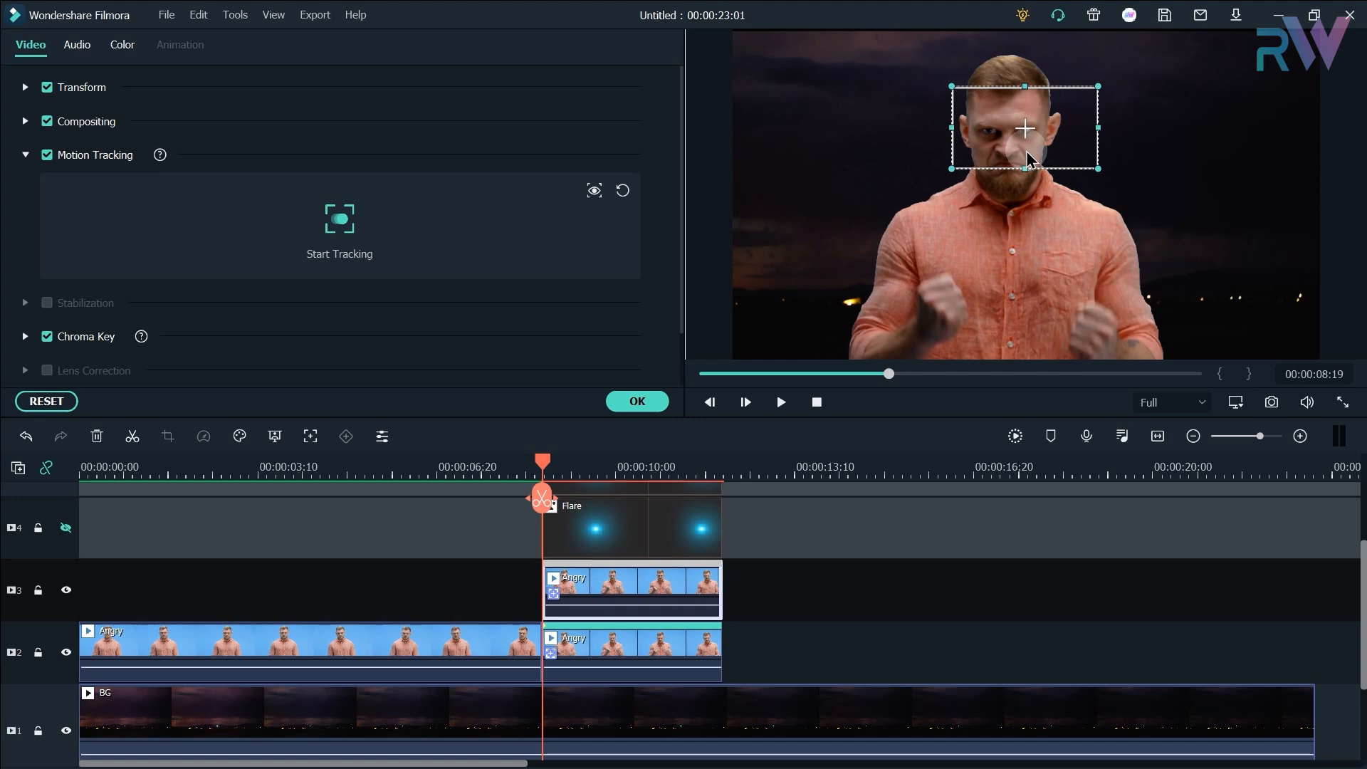
{"action": "left_click", "coordinate": [1236, 402]}
{"action": "mouse_move", "coordinate": [1209, 504]}
{"action": "left_click", "coordinate": [1010, 607]}
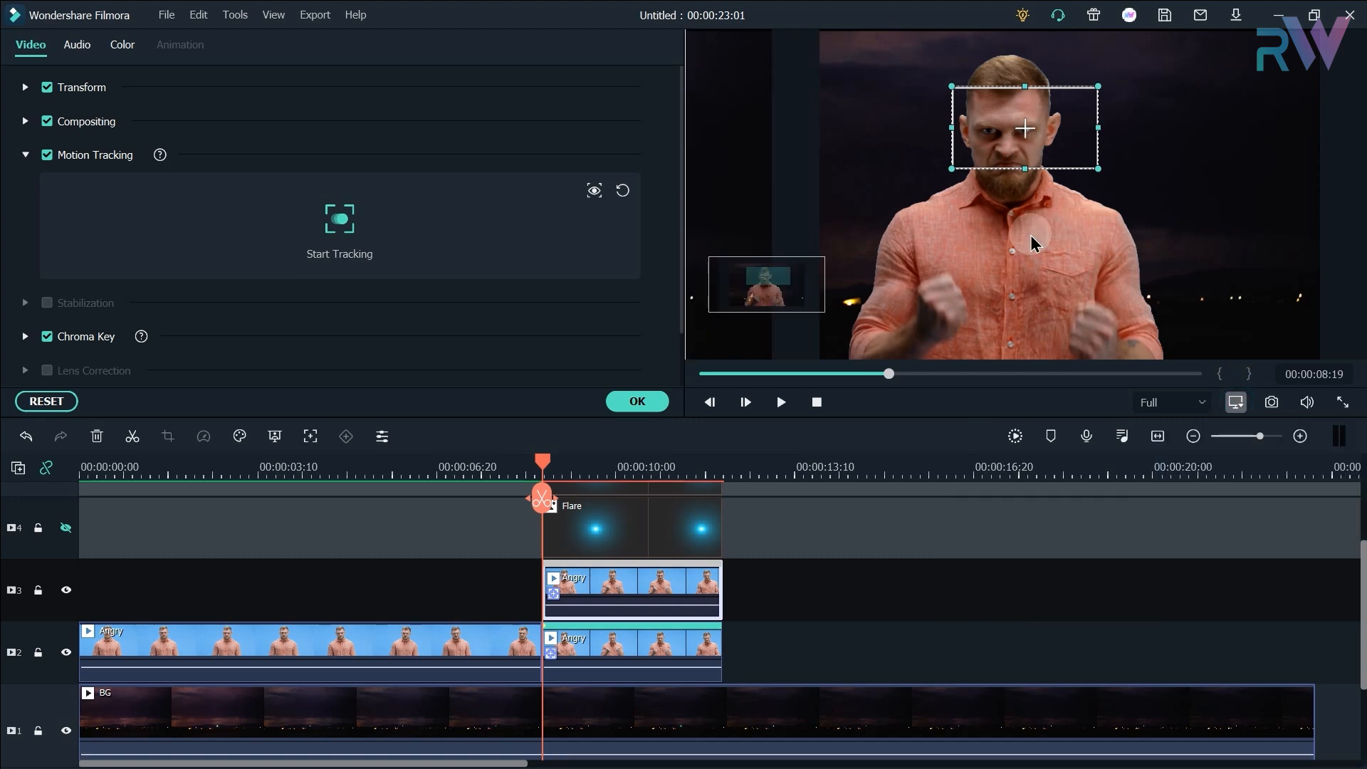
{"action": "left_click_drag", "start_coordinate": [761, 292], "coordinate": [762, 280]}
{"action": "left_click_drag", "start_coordinate": [799, 67], "coordinate": [1082, 235]}
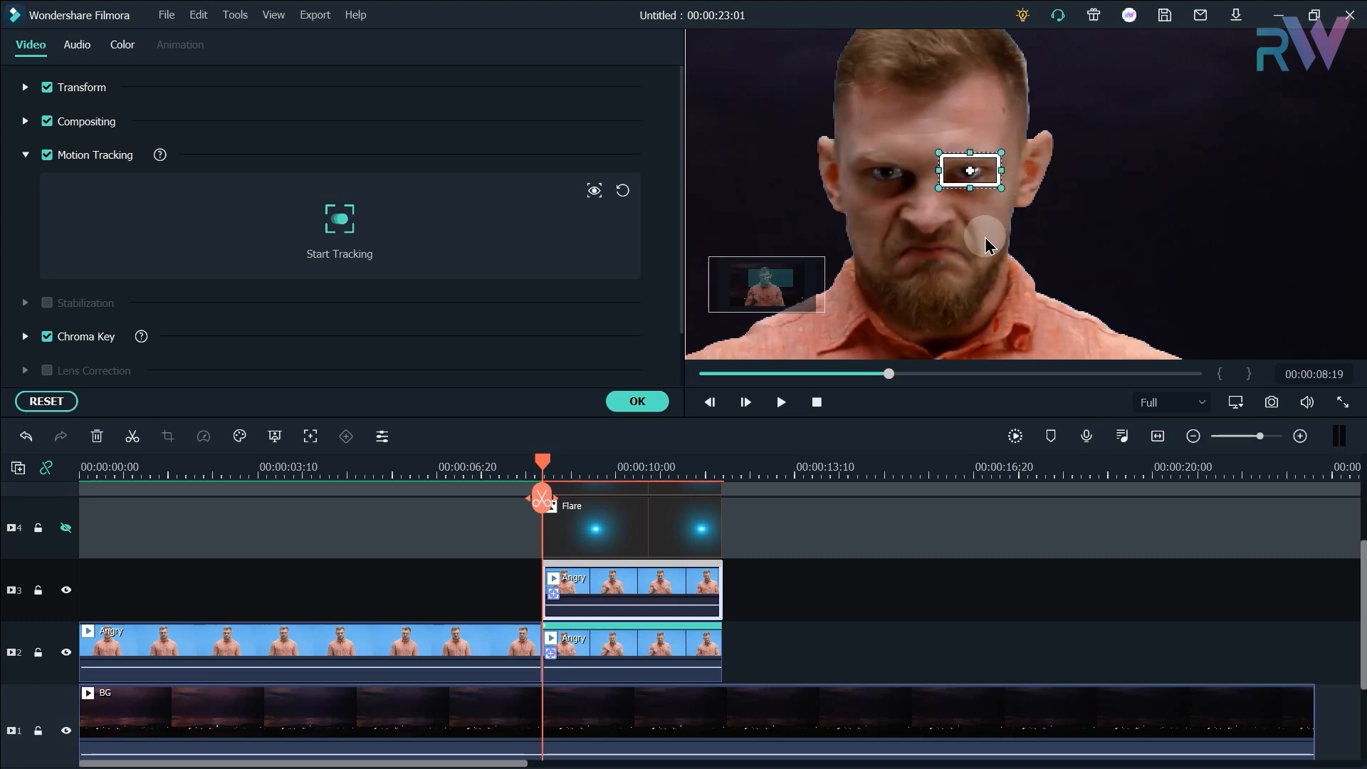
{"action": "left_click", "coordinate": [1238, 403]}
{"action": "mouse_move", "coordinate": [1139, 507]}
{"action": "left_click", "coordinate": [1060, 519]}
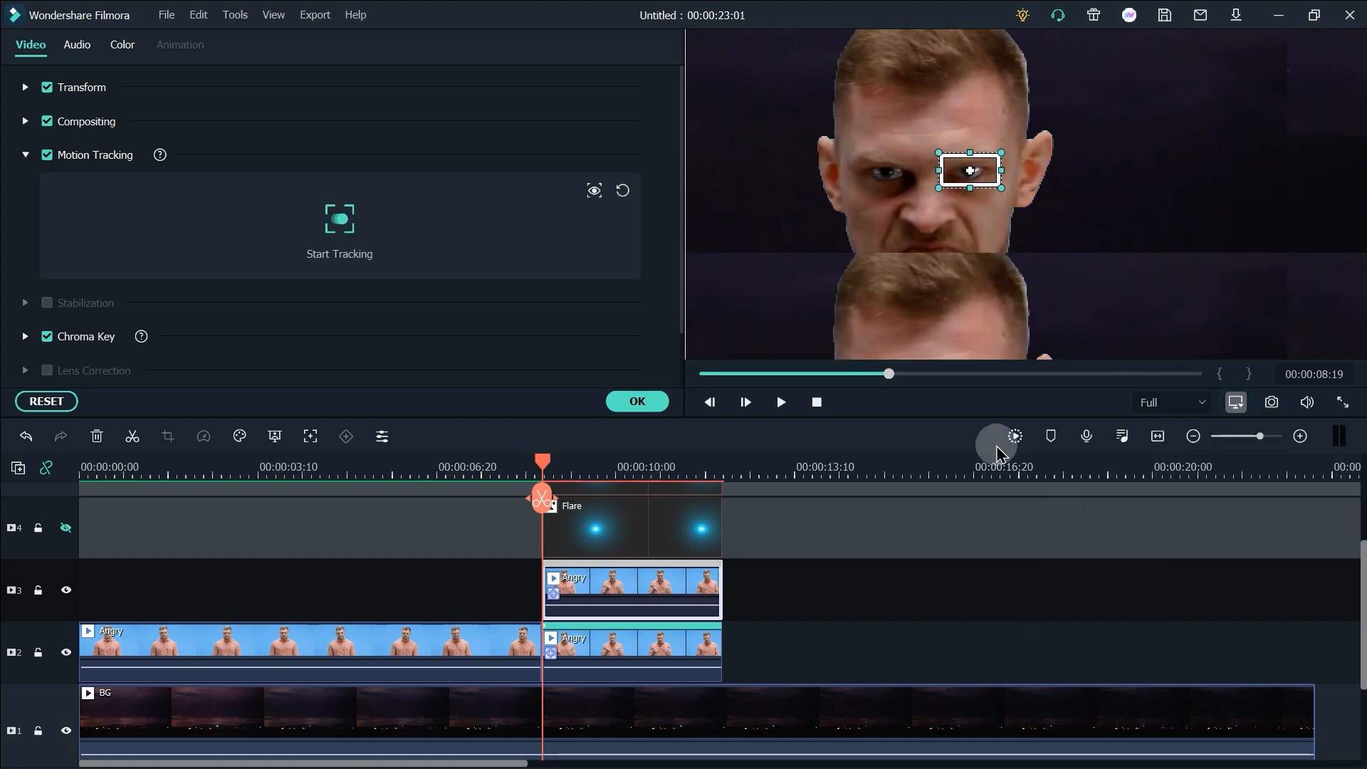
Run the motion tracking on the Angry copy and attach the Flare clip on track 4 to it
{"action": "left_click", "coordinate": [336, 221]}
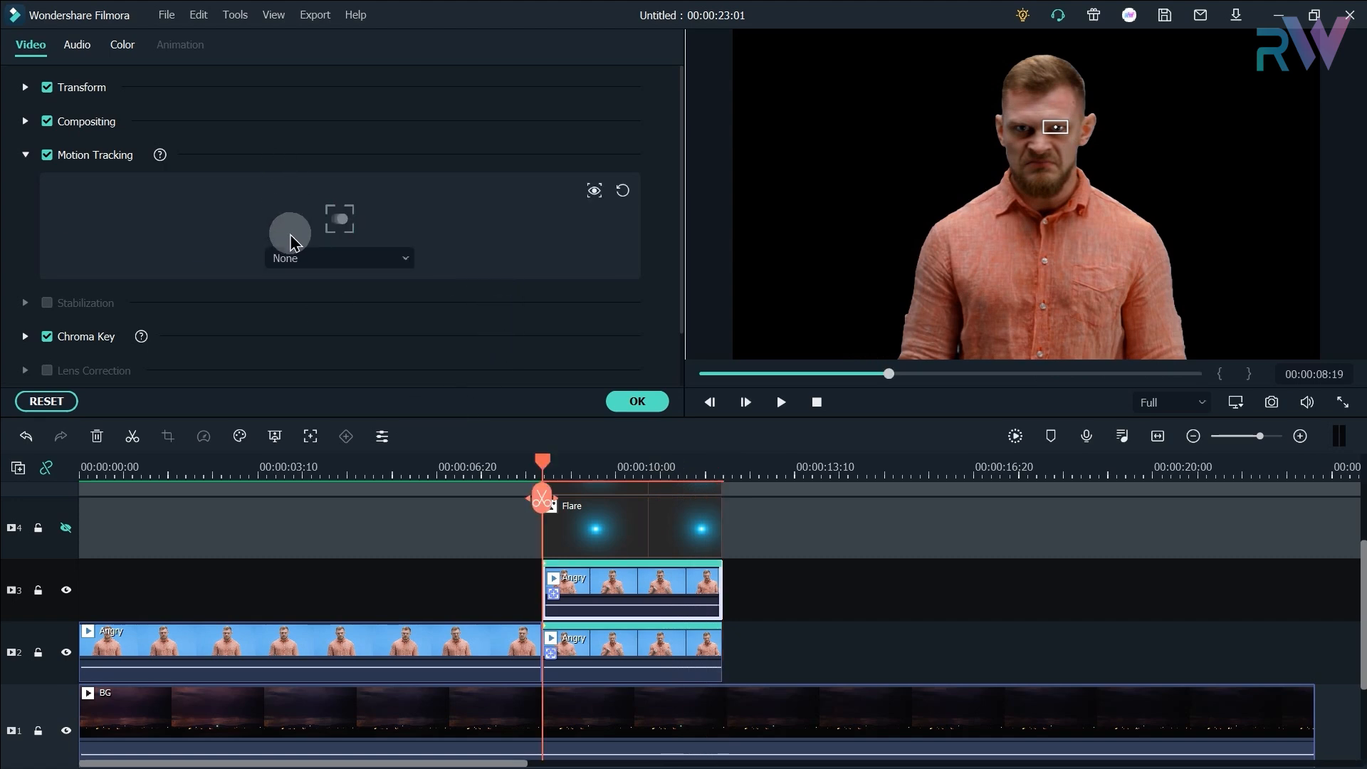
{"action": "left_click", "coordinate": [290, 259]}
{"action": "left_click", "coordinate": [295, 328]}
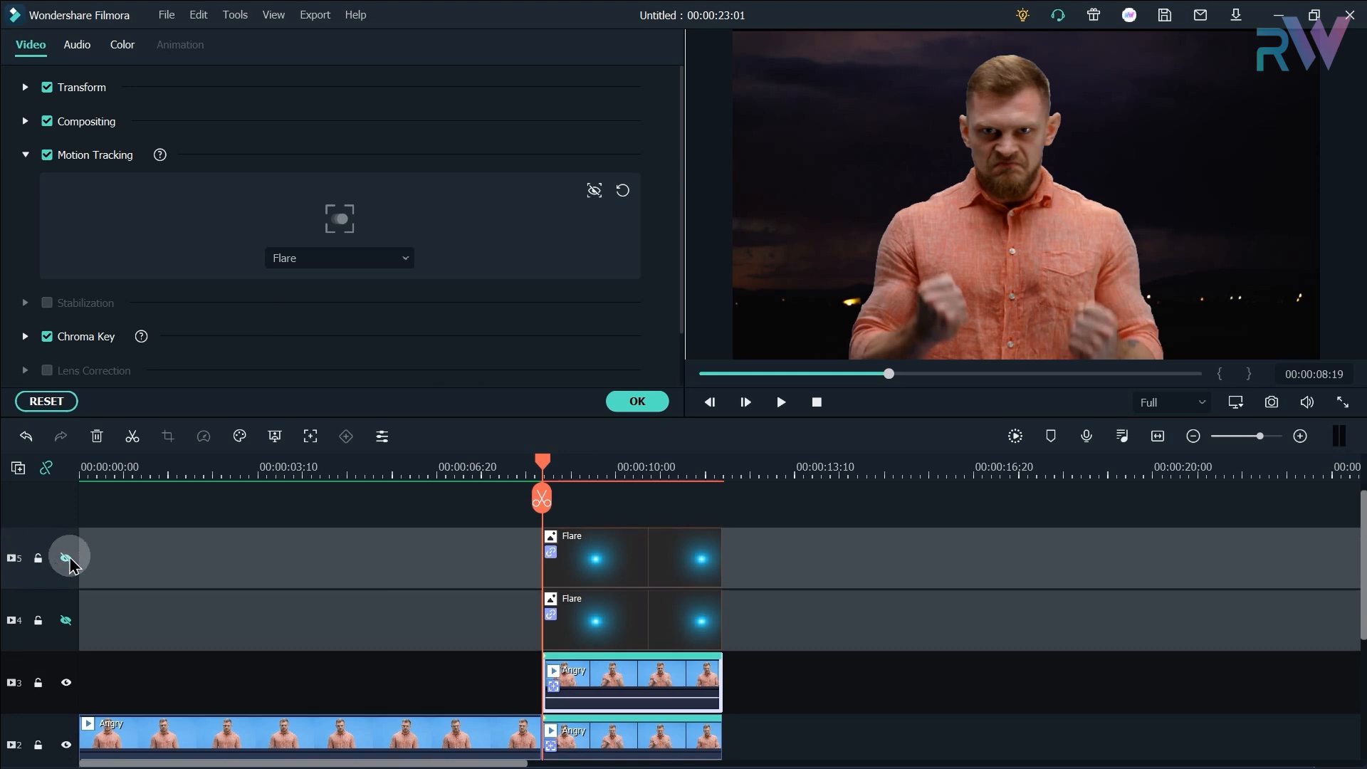
Show tracks 4 and 5 again and adjust the placement of the track 4 Flare in the preview
{"action": "left_click", "coordinate": [66, 558]}
{"action": "left_click", "coordinate": [66, 620]}
{"action": "left_click", "coordinate": [583, 592]}
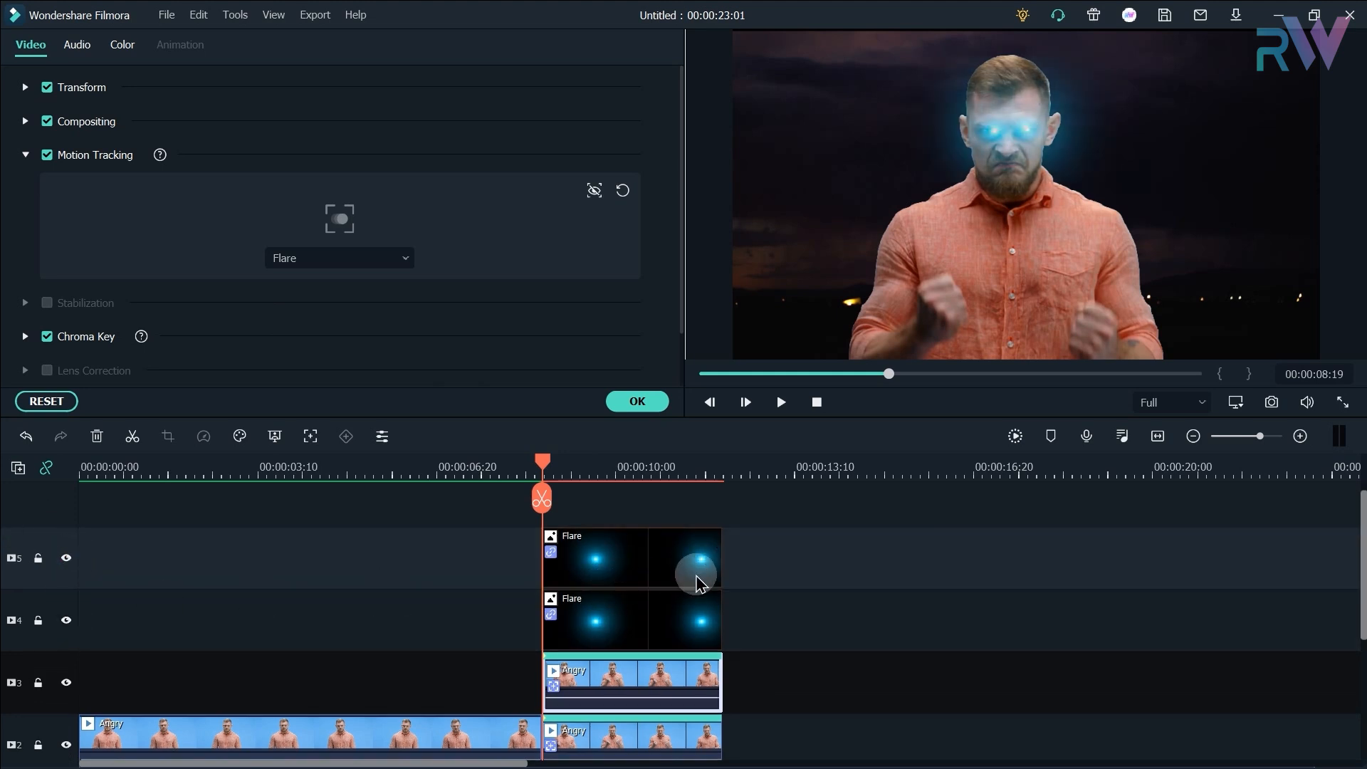
{"action": "left_click", "coordinate": [682, 610]}
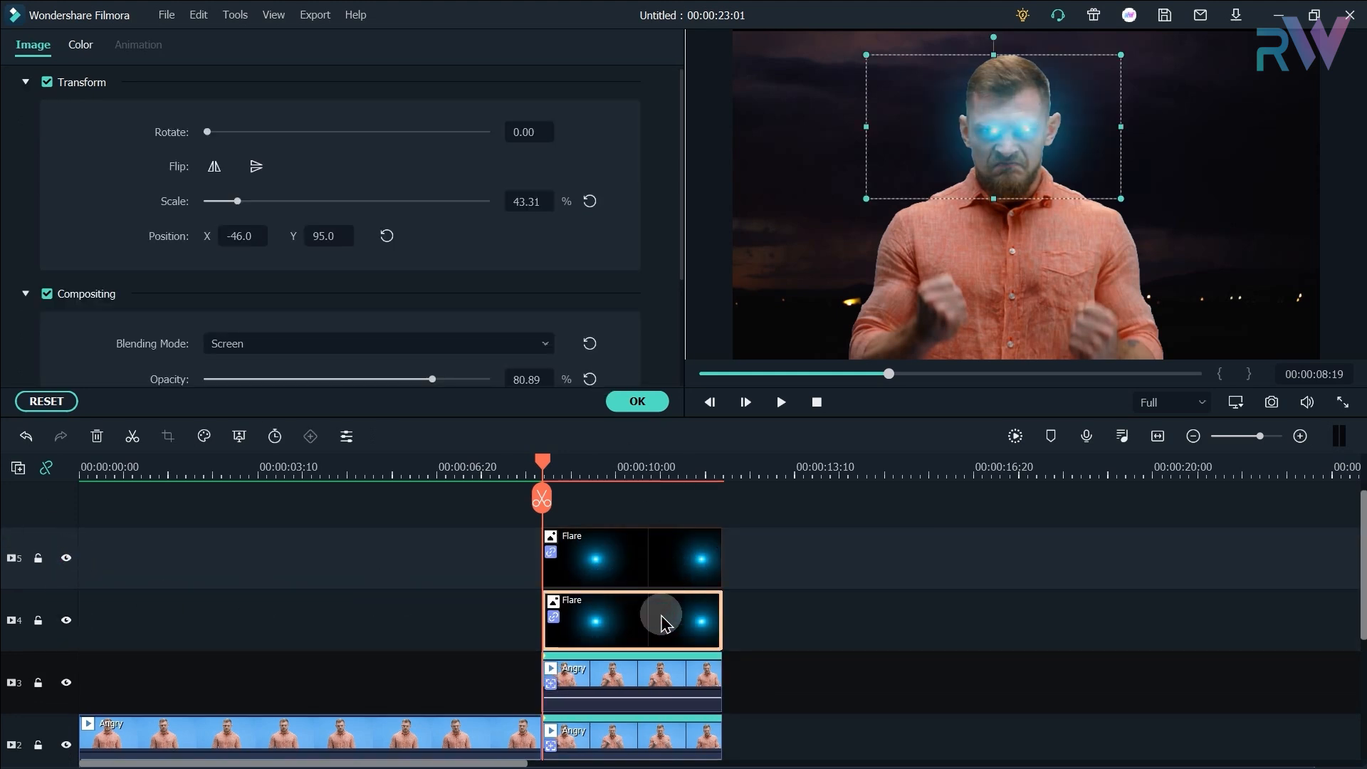
{"action": "left_click_drag", "start_coordinate": [1029, 174], "coordinate": [1061, 179]}
Swap the two Flare clips between tracks 4 and 5, keeping both aligned with the second Angry segment
{"action": "left_click", "coordinate": [707, 568]}
{"action": "left_click_drag", "start_coordinate": [675, 620], "coordinate": [878, 539]}
{"action": "left_click_drag", "start_coordinate": [669, 567], "coordinate": [656, 619]}
{"action": "left_click_drag", "start_coordinate": [818, 541], "coordinate": [642, 583]}
{"action": "left_click", "coordinate": [667, 627]}
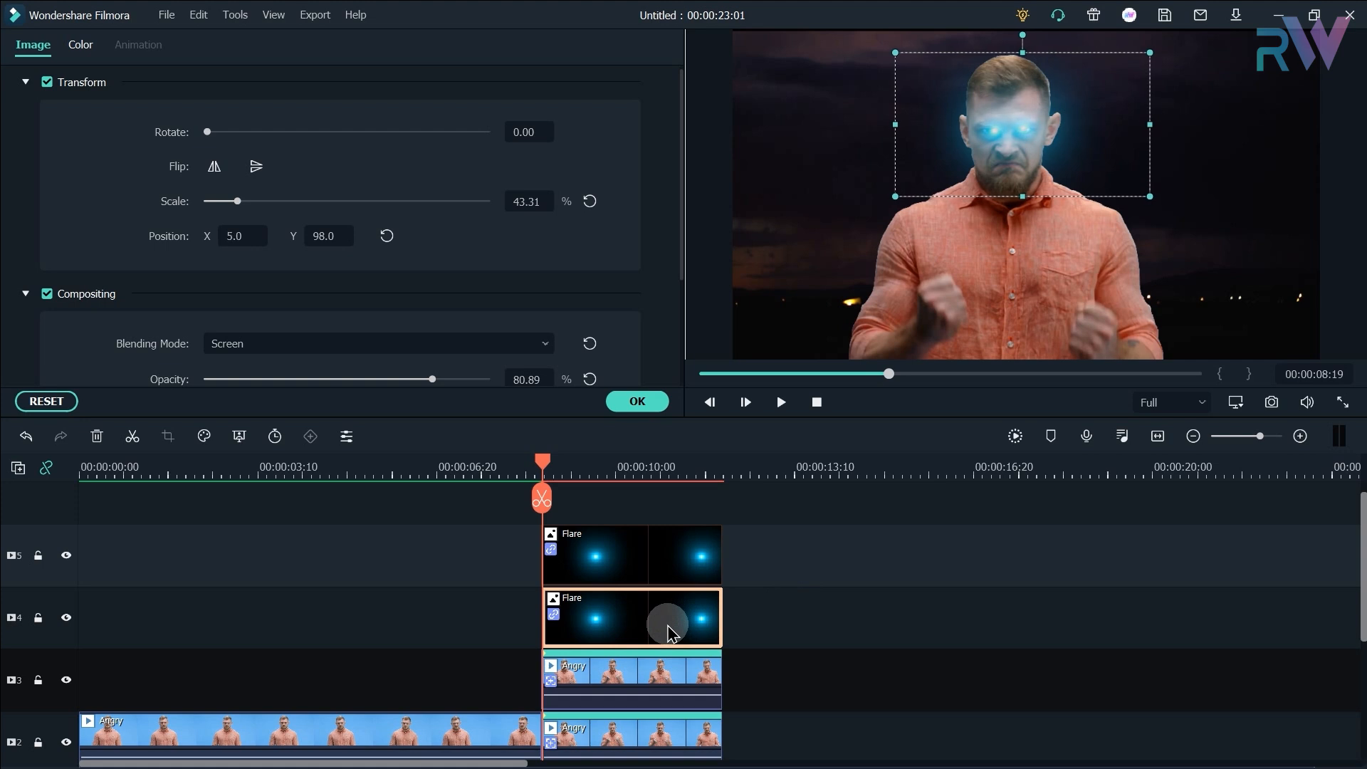
Place the track 5 Flare over the man's right eye at X -53.0, Y 95.0, and confirm
{"action": "left_click", "coordinate": [636, 570]}
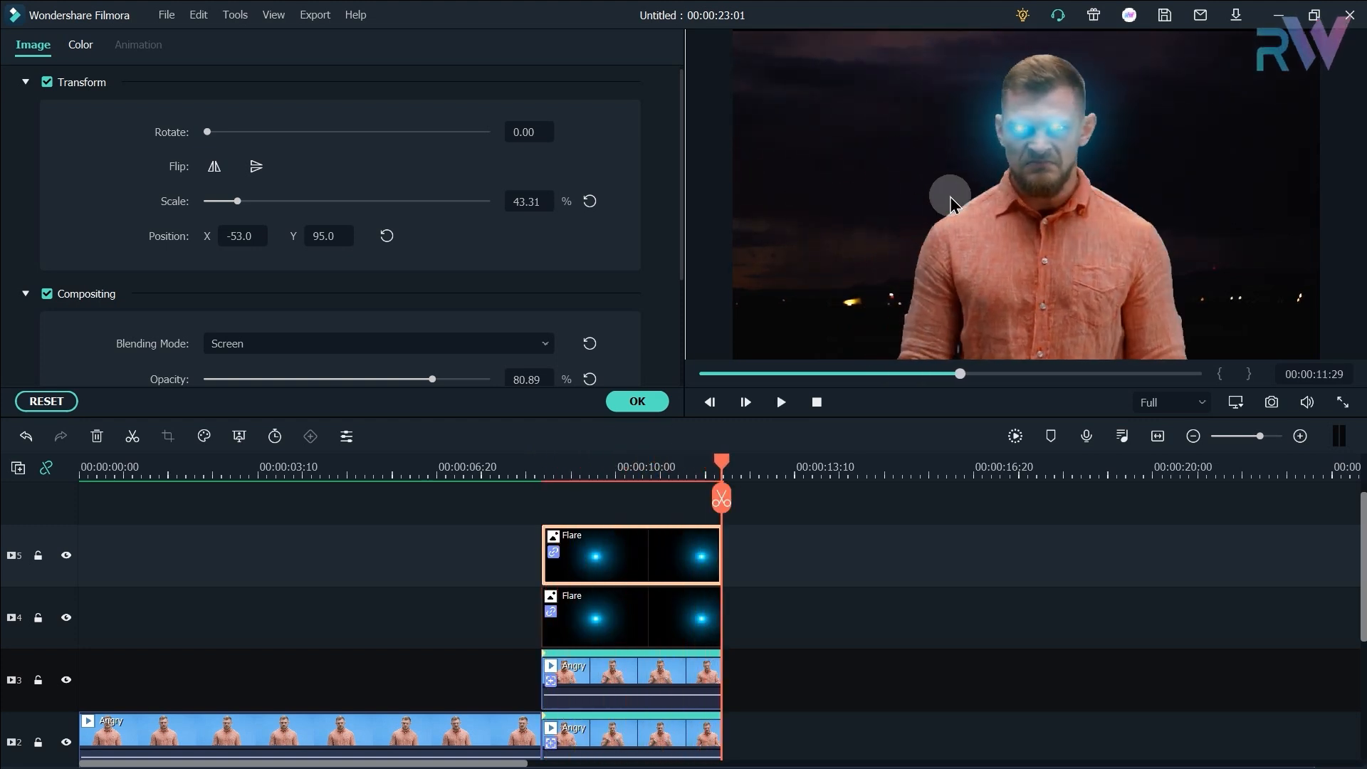
{"action": "left_click", "coordinate": [702, 609]}
{"action": "left_click", "coordinate": [637, 401]}
Scrub to 00:00:10:27 and check that both flares stay on the man's eyes
{"action": "left_click", "coordinate": [650, 469]}
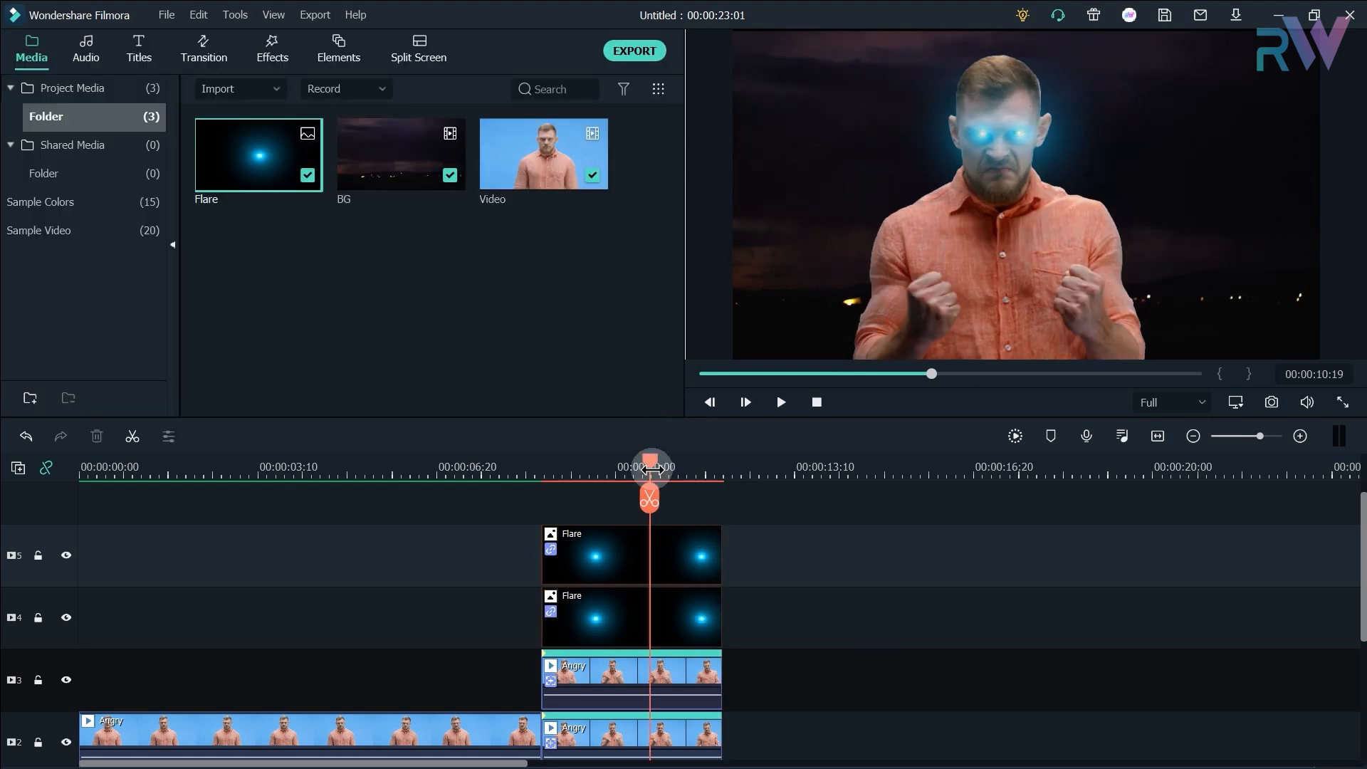
{"action": "left_click_drag", "start_coordinate": [650, 469], "coordinate": [663, 469]}
{"action": "double_click", "coordinate": [644, 607]}
{"action": "left_click", "coordinate": [634, 396]}
Switch to the BlockBuster Electricity Pack page on Wondershare Filmstock, watch its preview video up to 00:11 and review the pack details
{"action": "left_click", "coordinate": [1068, 128]}
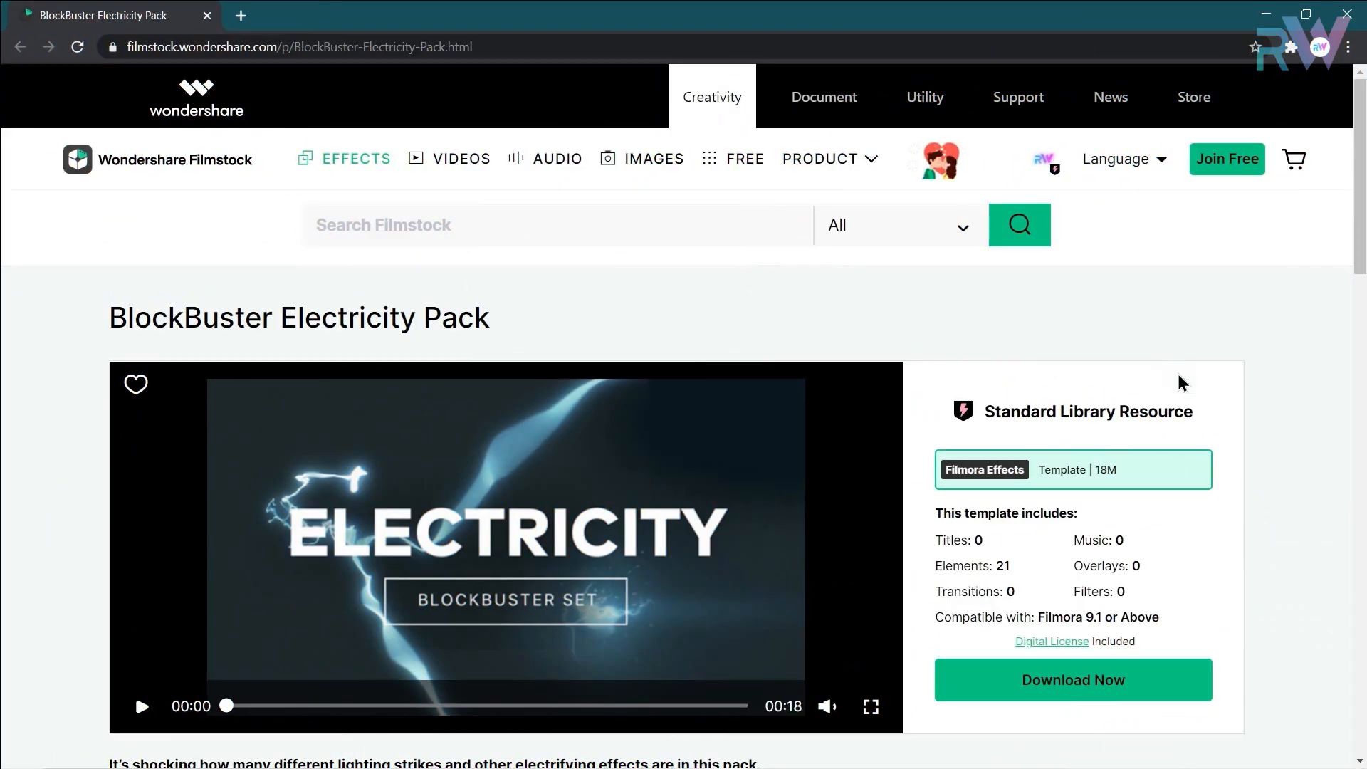
{"action": "left_click", "coordinate": [141, 706]}
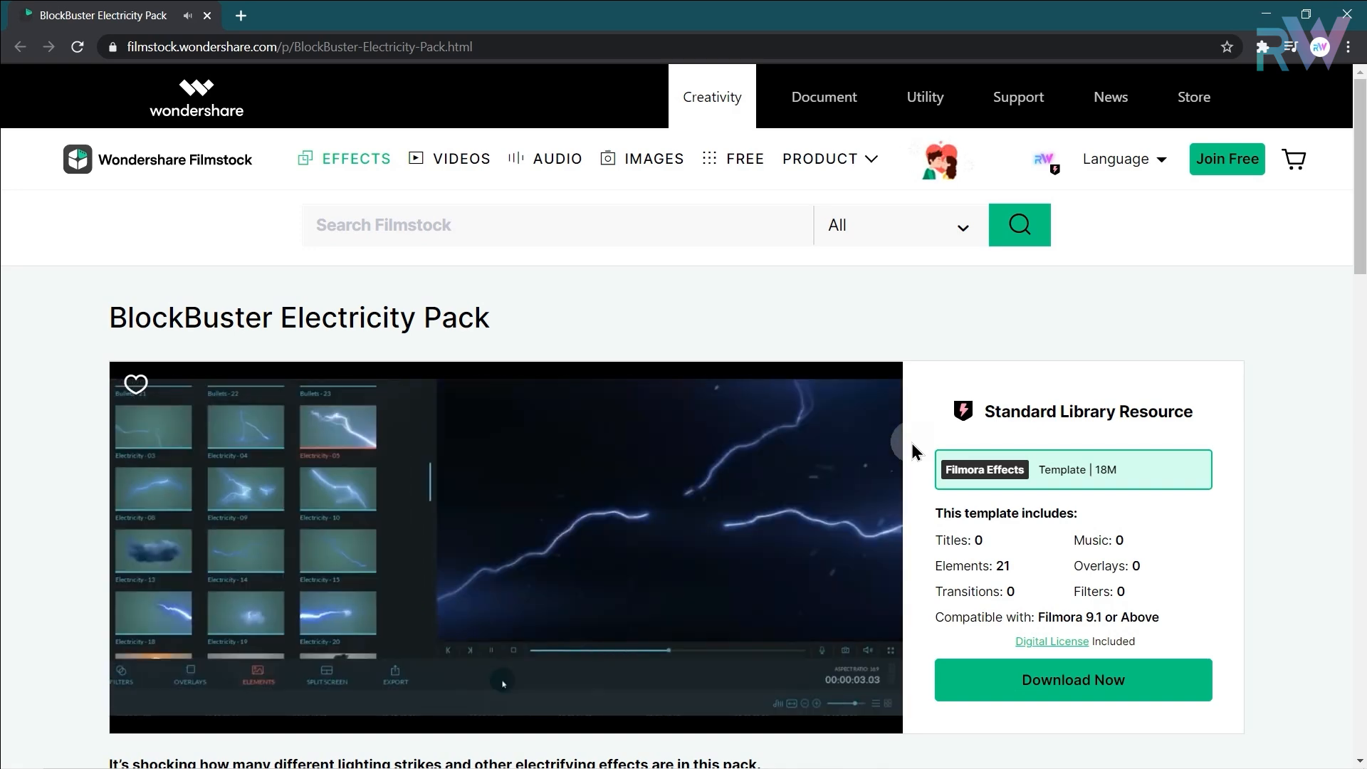
{"action": "mouse_move", "coordinate": [568, 541]}
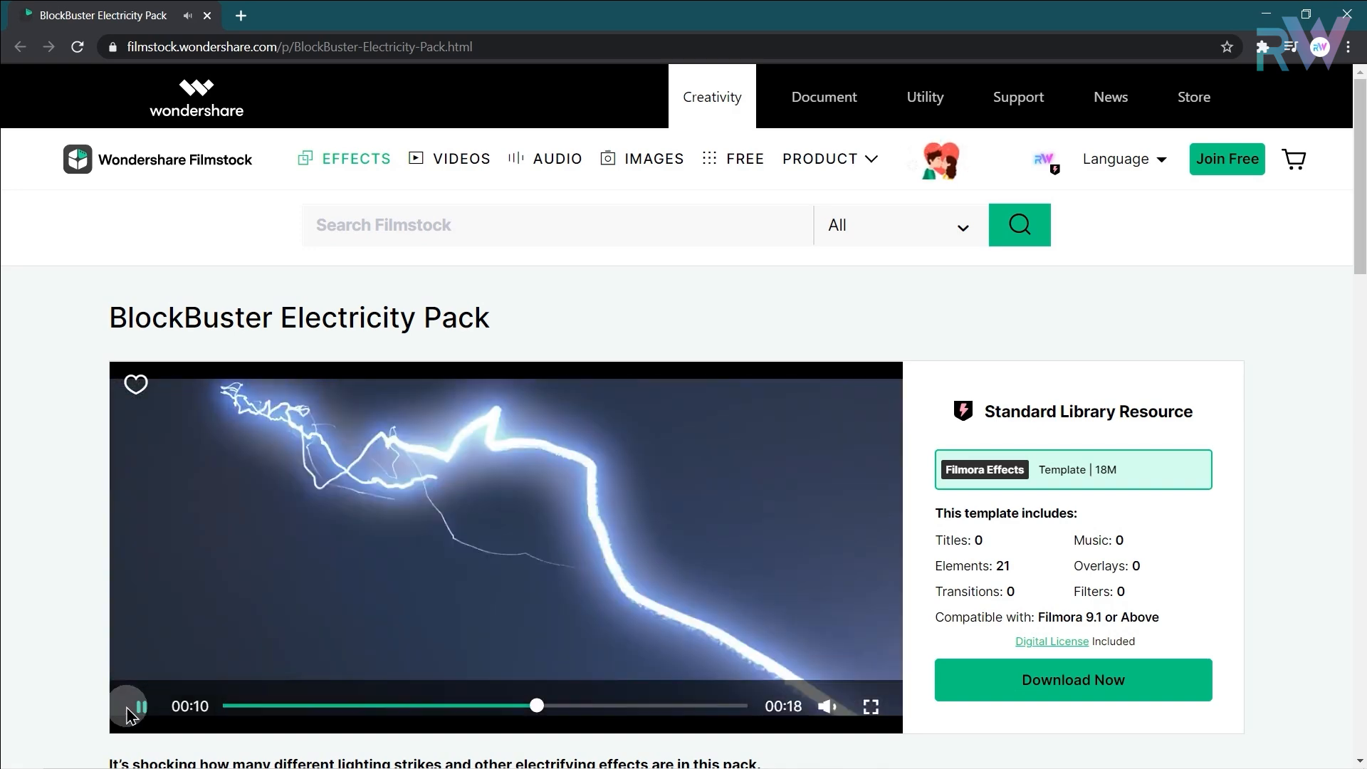
{"action": "left_click", "coordinate": [135, 708]}
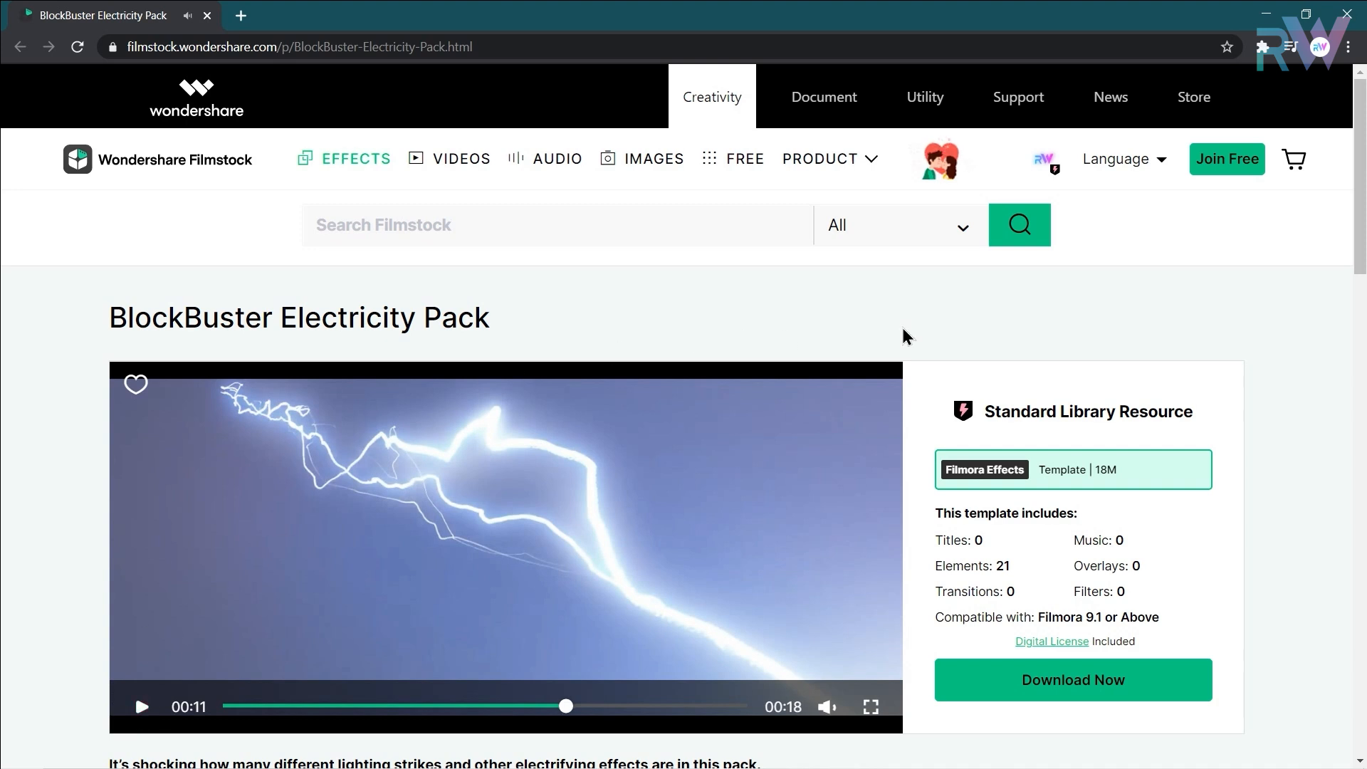
{"action": "scroll", "coordinate": [900, 336], "scroll_direction": "down", "scroll_amount": 2}
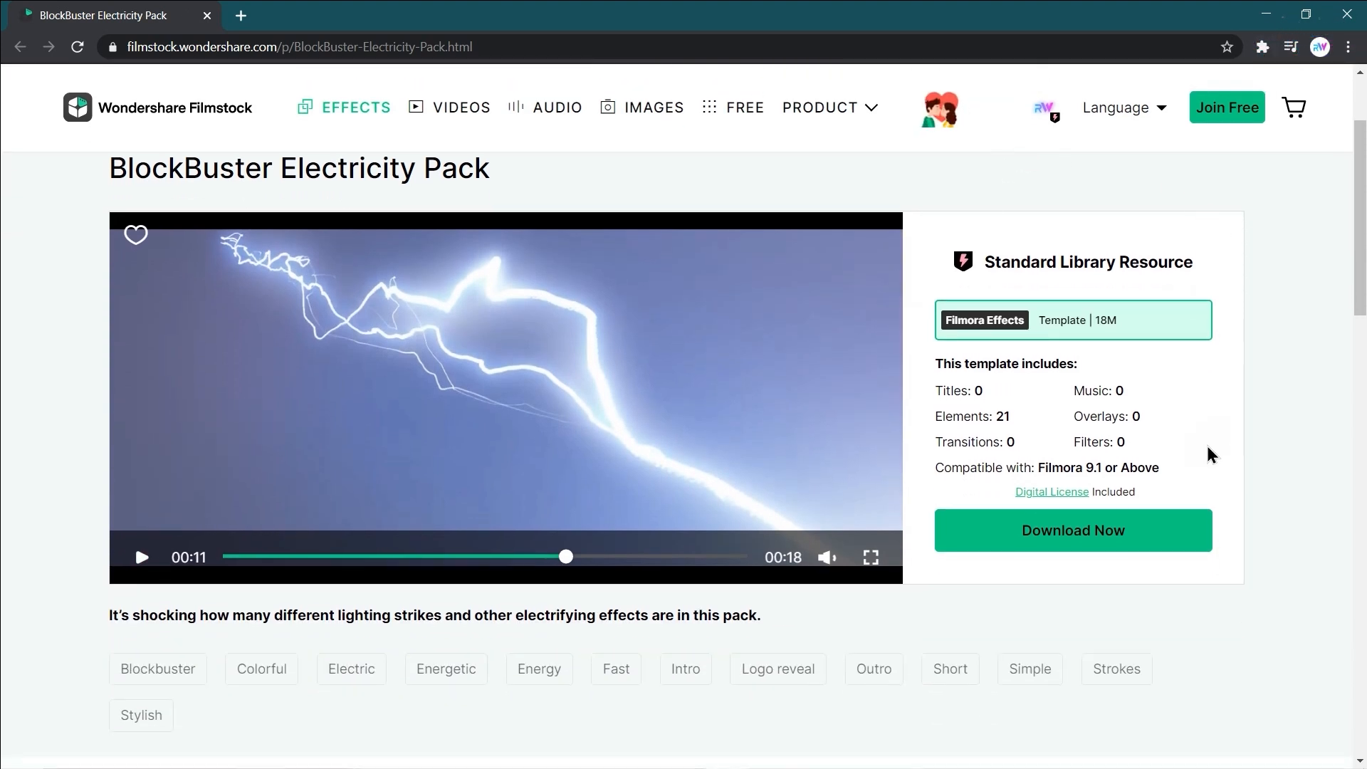
{"action": "scroll", "coordinate": [1286, 427], "scroll_direction": "up", "scroll_amount": 1}
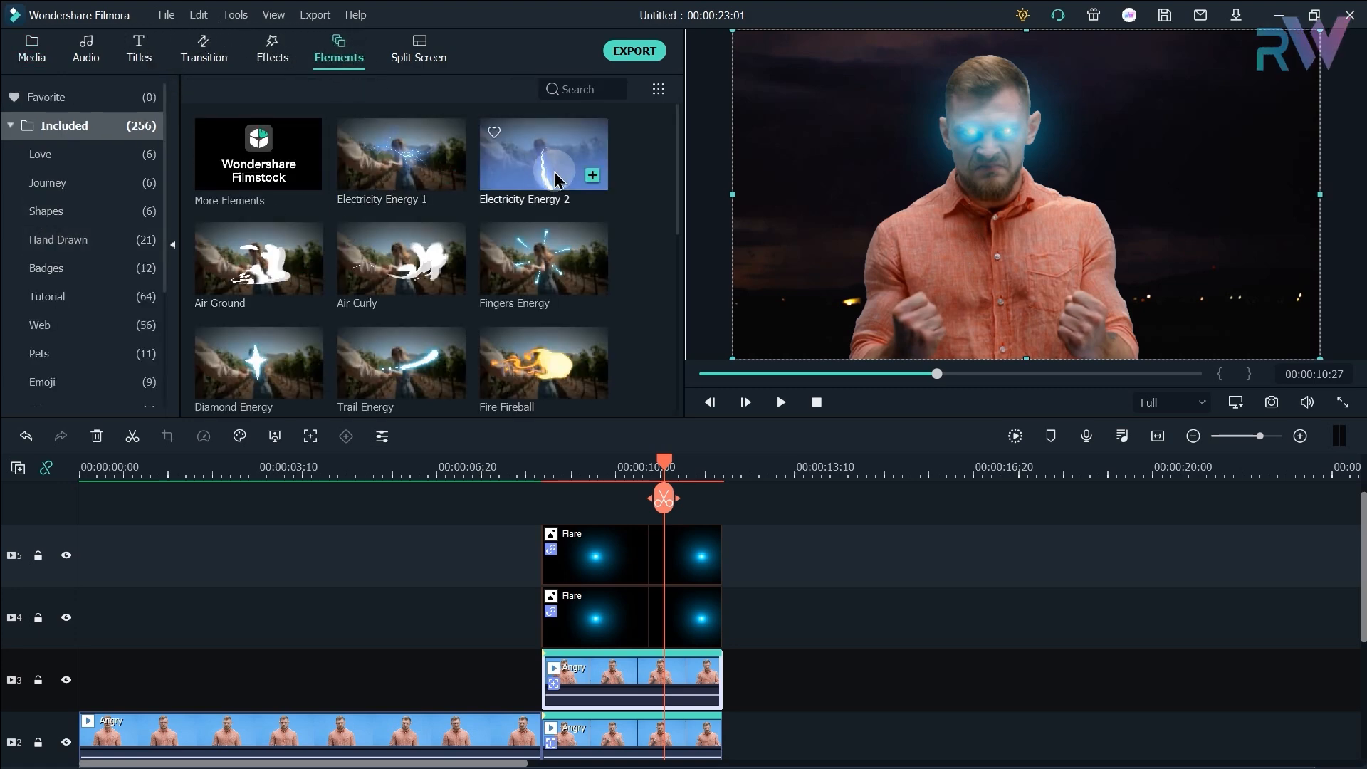
From the BlockBuster Electricity pack, preview Electricity - 10 and place it on track 6 above the Flare clips, near the start of the second Angry segment
{"action": "scroll", "coordinate": [85, 296], "scroll_direction": "down", "scroll_amount": 4}
{"action": "left_click", "coordinate": [79, 322]}
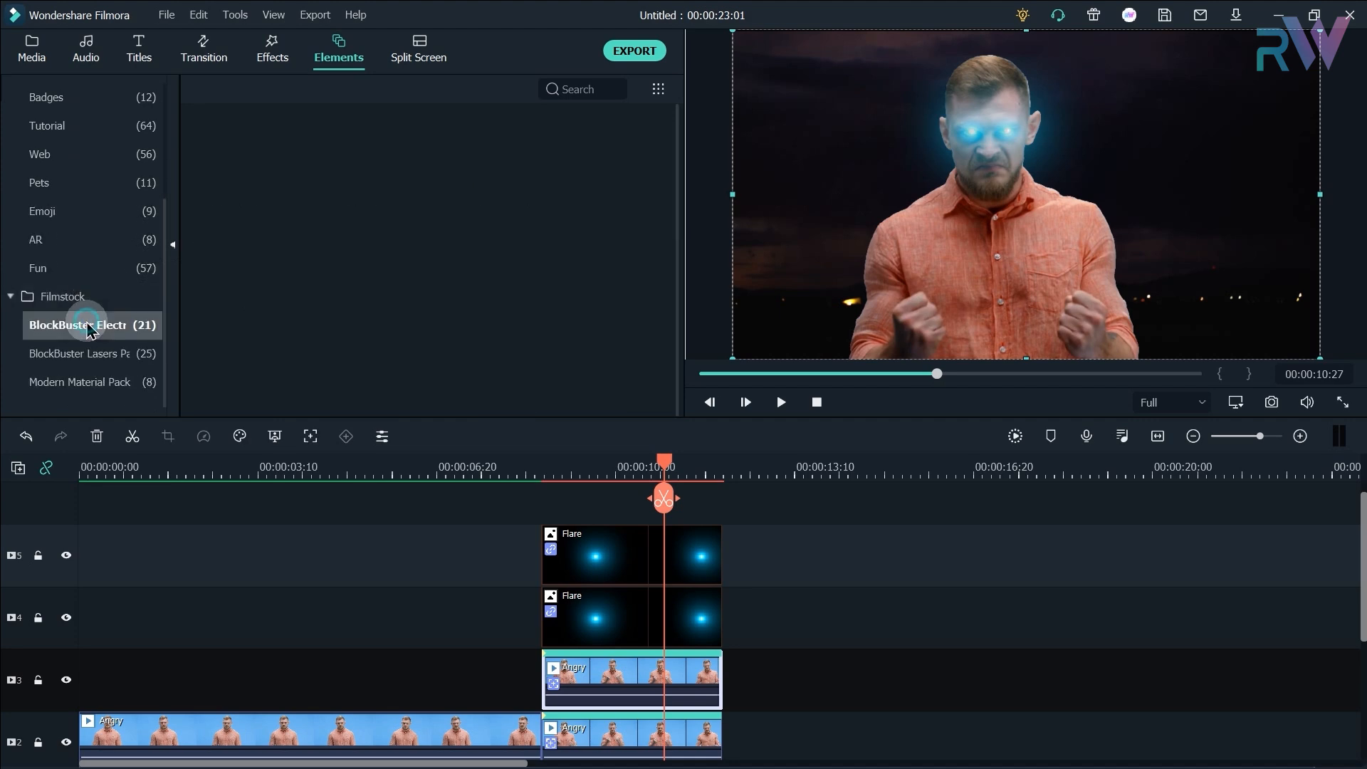
{"action": "scroll", "coordinate": [647, 296], "scroll_direction": "down", "scroll_amount": 4}
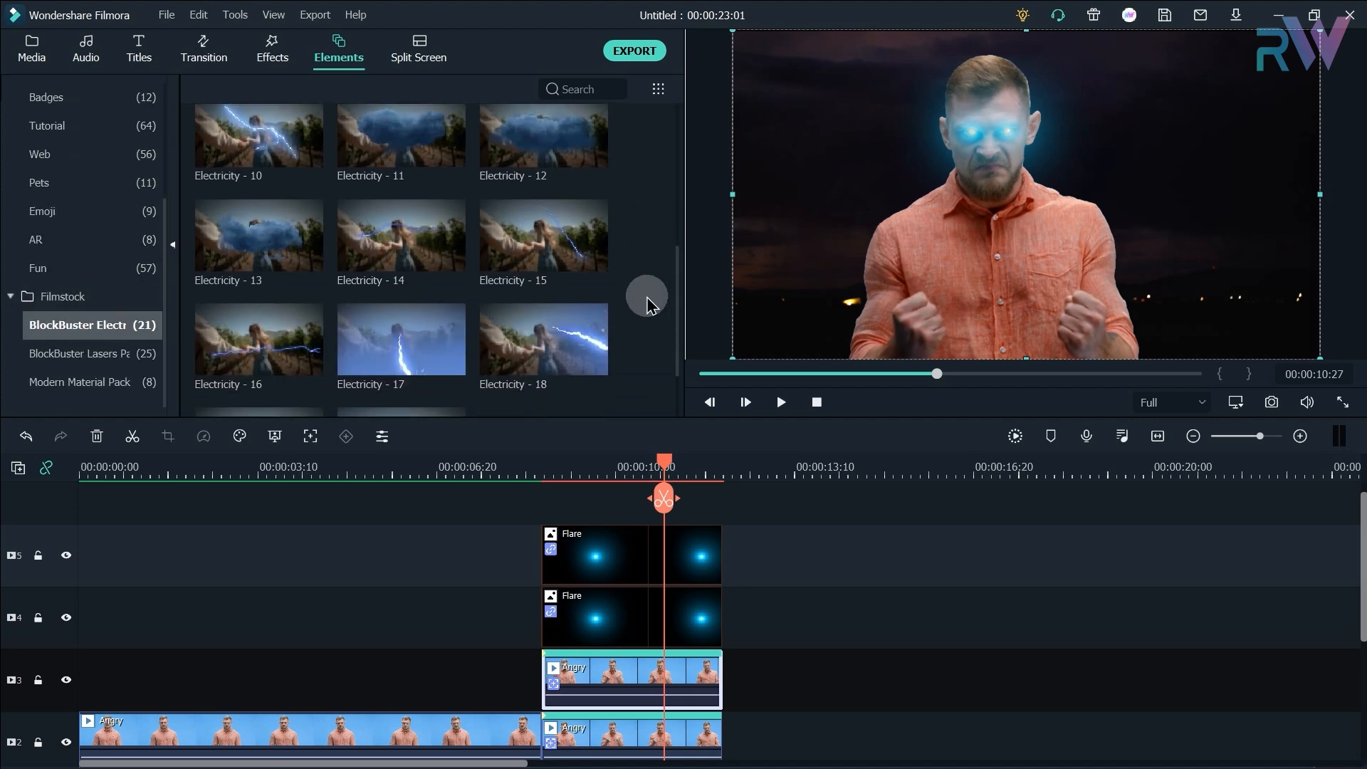
{"action": "scroll", "coordinate": [409, 349], "scroll_direction": "up", "scroll_amount": 3}
{"action": "double_click", "coordinate": [246, 377]}
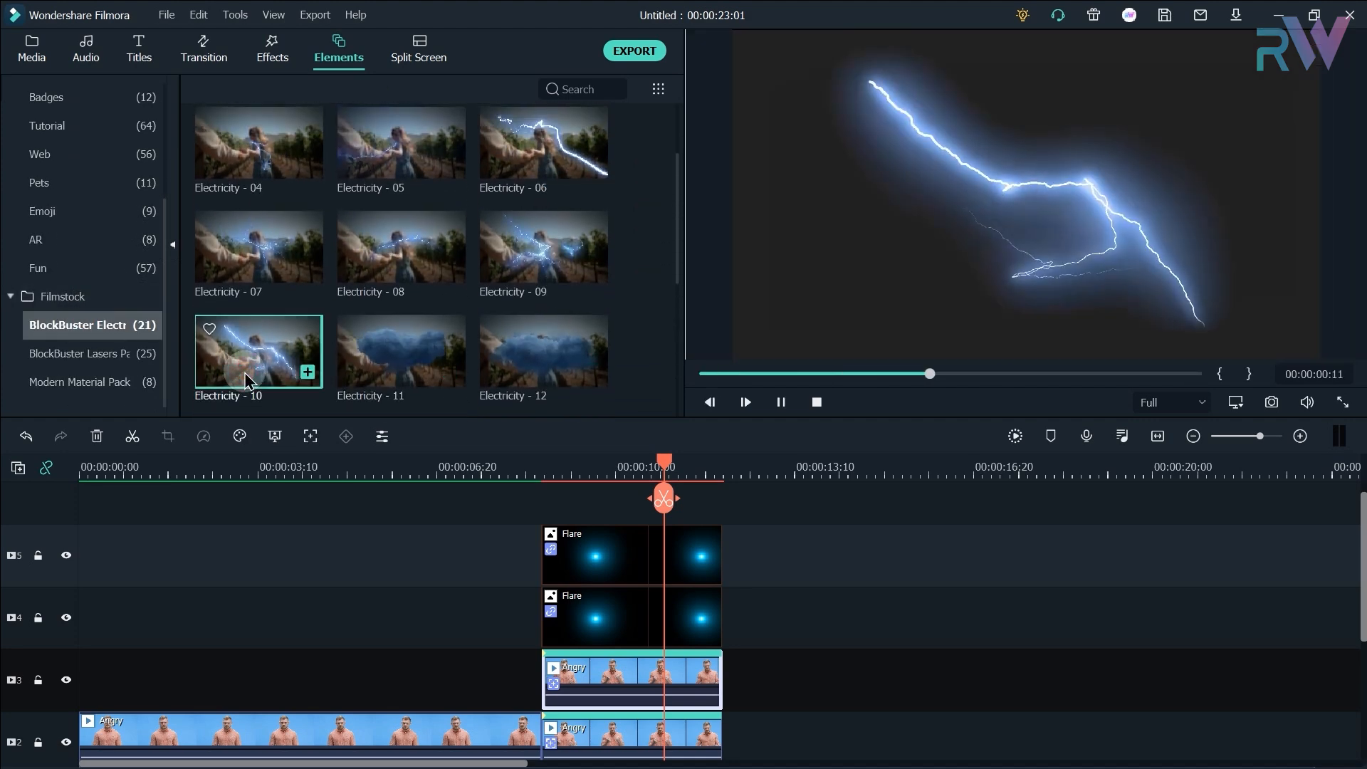
{"action": "left_click_drag", "start_coordinate": [643, 483], "coordinate": [581, 497]}
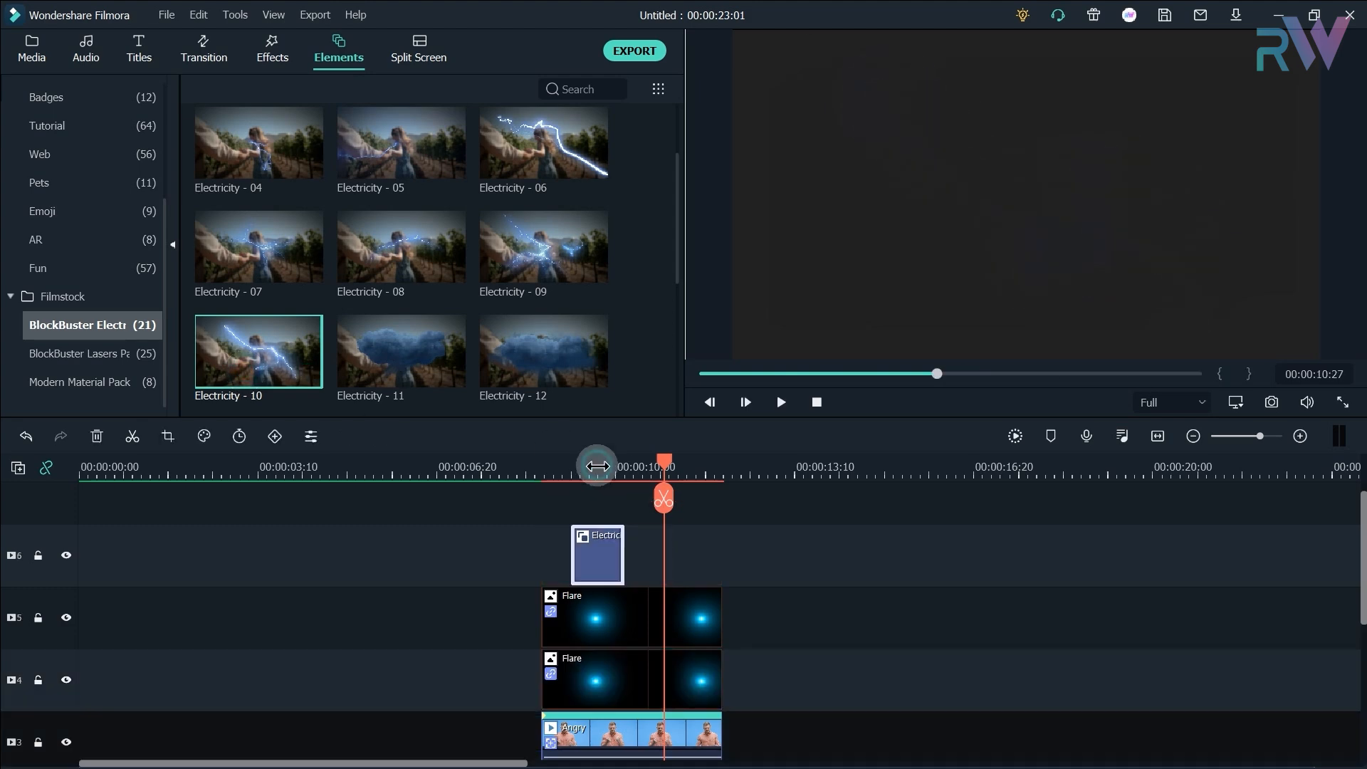
Fit the Electricity overlay over the man's face and chest with rotation 49.94, scale 79.74% and position X -13.0, Y -25.0
{"action": "left_click", "coordinate": [595, 467]}
{"action": "left_click", "coordinate": [1031, 219]}
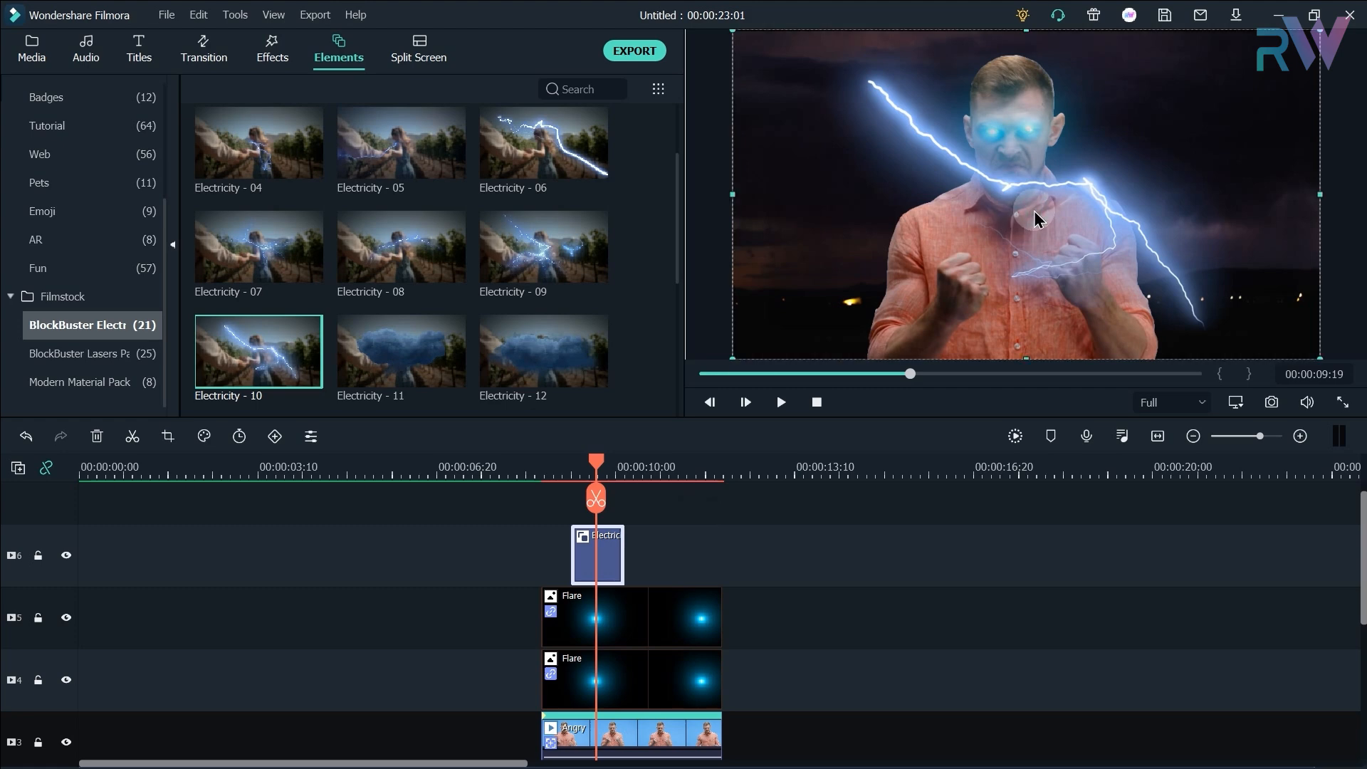
{"action": "left_click_drag", "start_coordinate": [732, 34], "coordinate": [869, 79]}
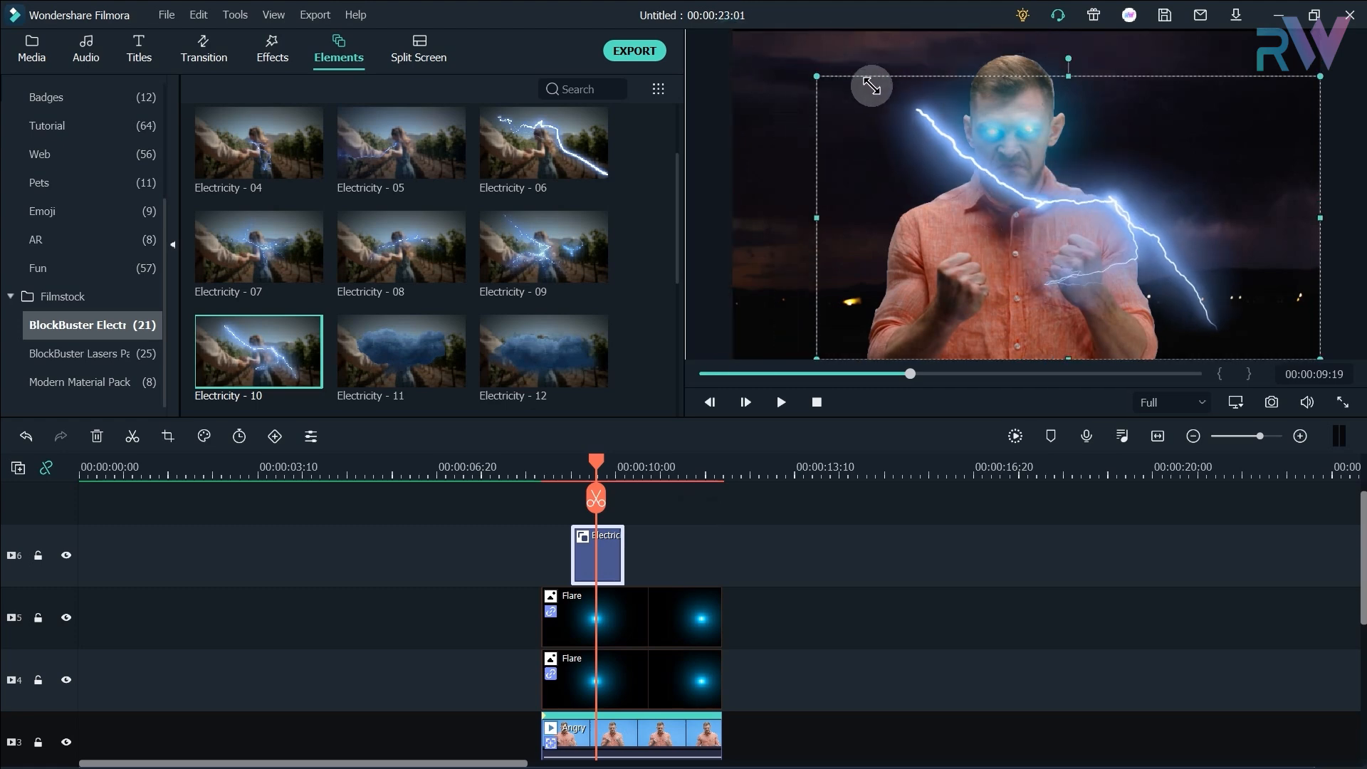
{"action": "left_click_drag", "start_coordinate": [1184, 195], "coordinate": [1127, 199]}
{"action": "left_click_drag", "start_coordinate": [1046, 85], "coordinate": [1113, 142]}
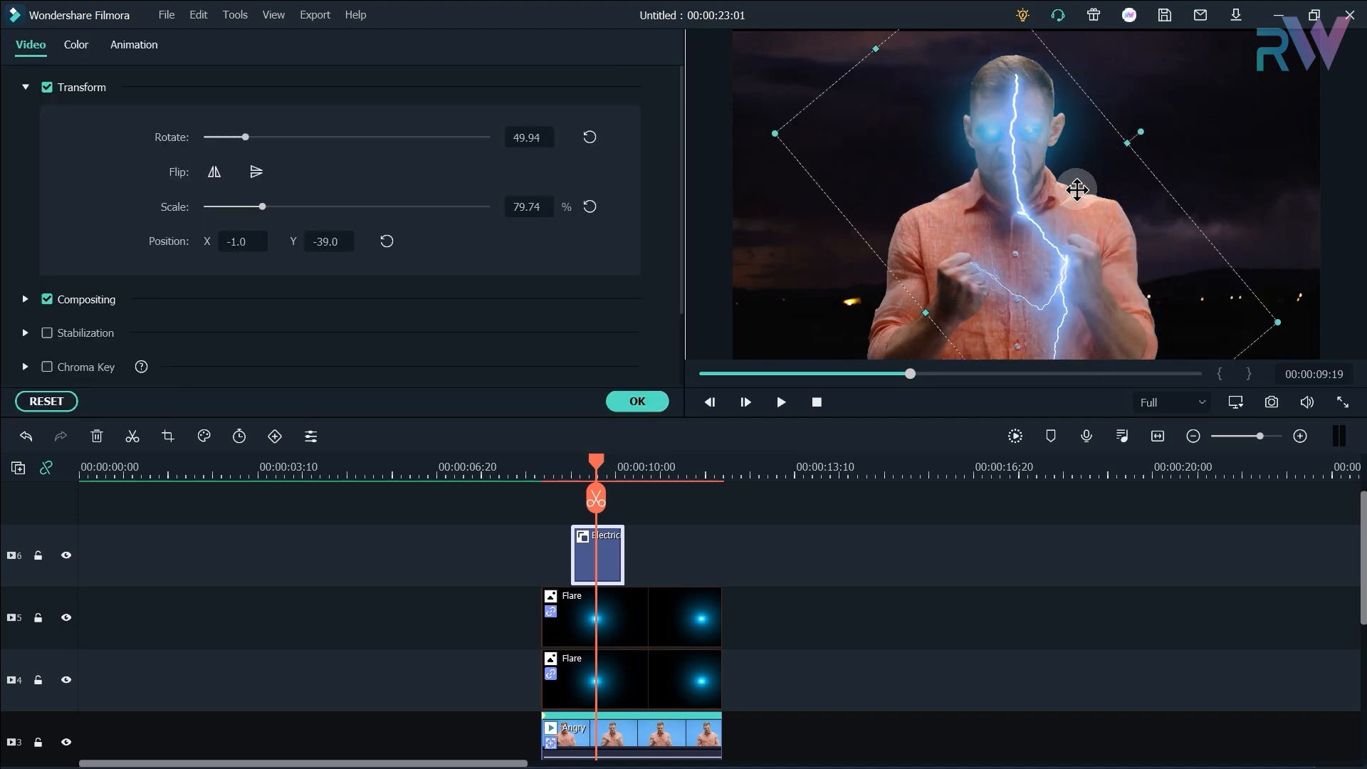
{"action": "left_click_drag", "start_coordinate": [1079, 192], "coordinate": [1076, 190]}
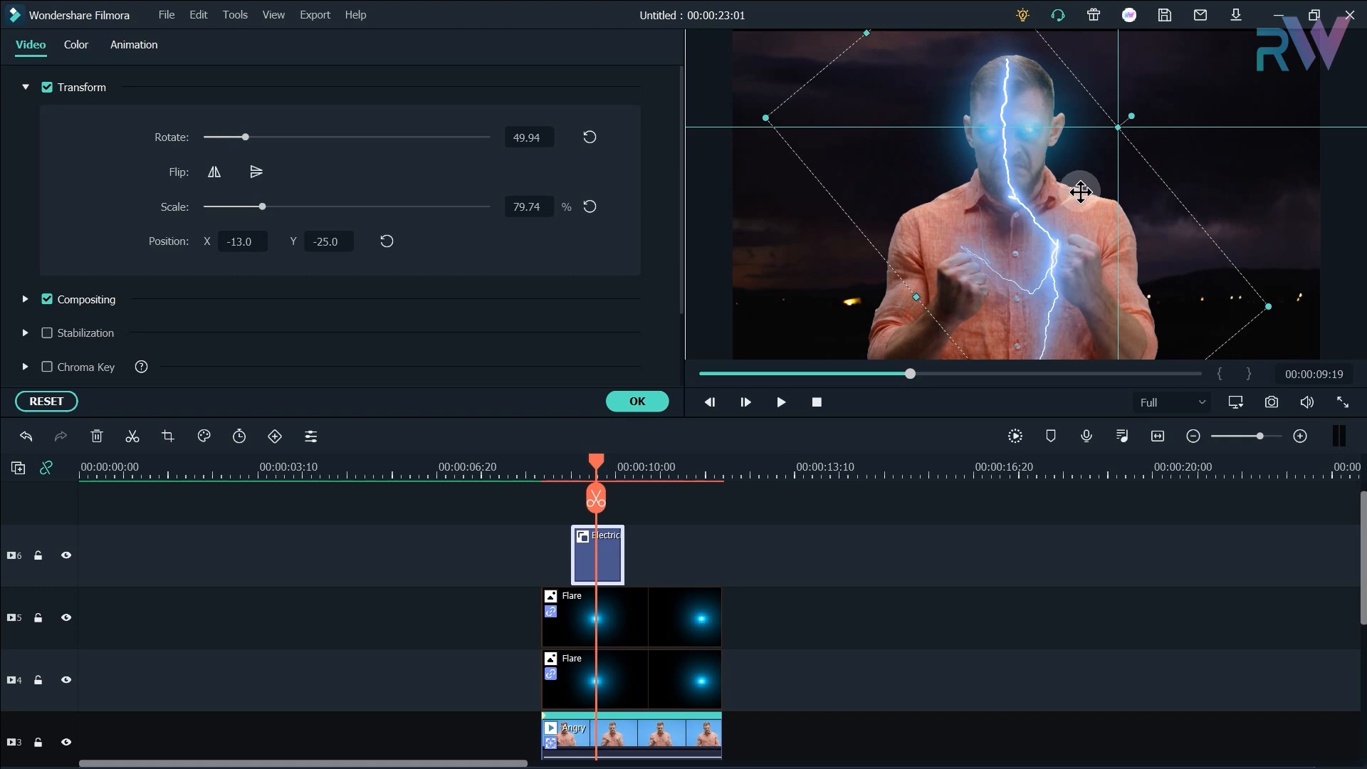
{"action": "left_click", "coordinate": [1226, 145]}
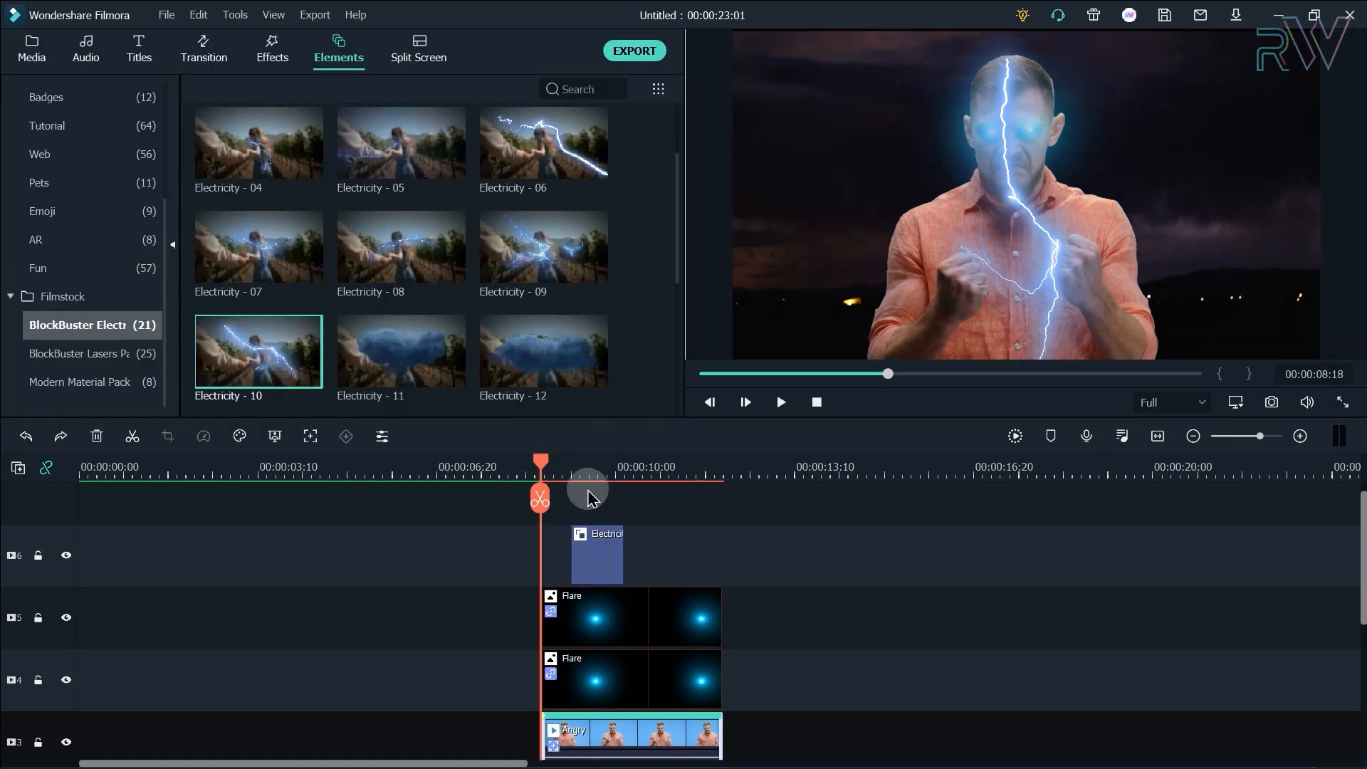
Add a Dissolve transition to the start of the Flare clips on tracks 4 and 5, and shorten both transitions
{"action": "scroll", "coordinate": [886, 545], "scroll_direction": "down", "scroll_amount": 1}
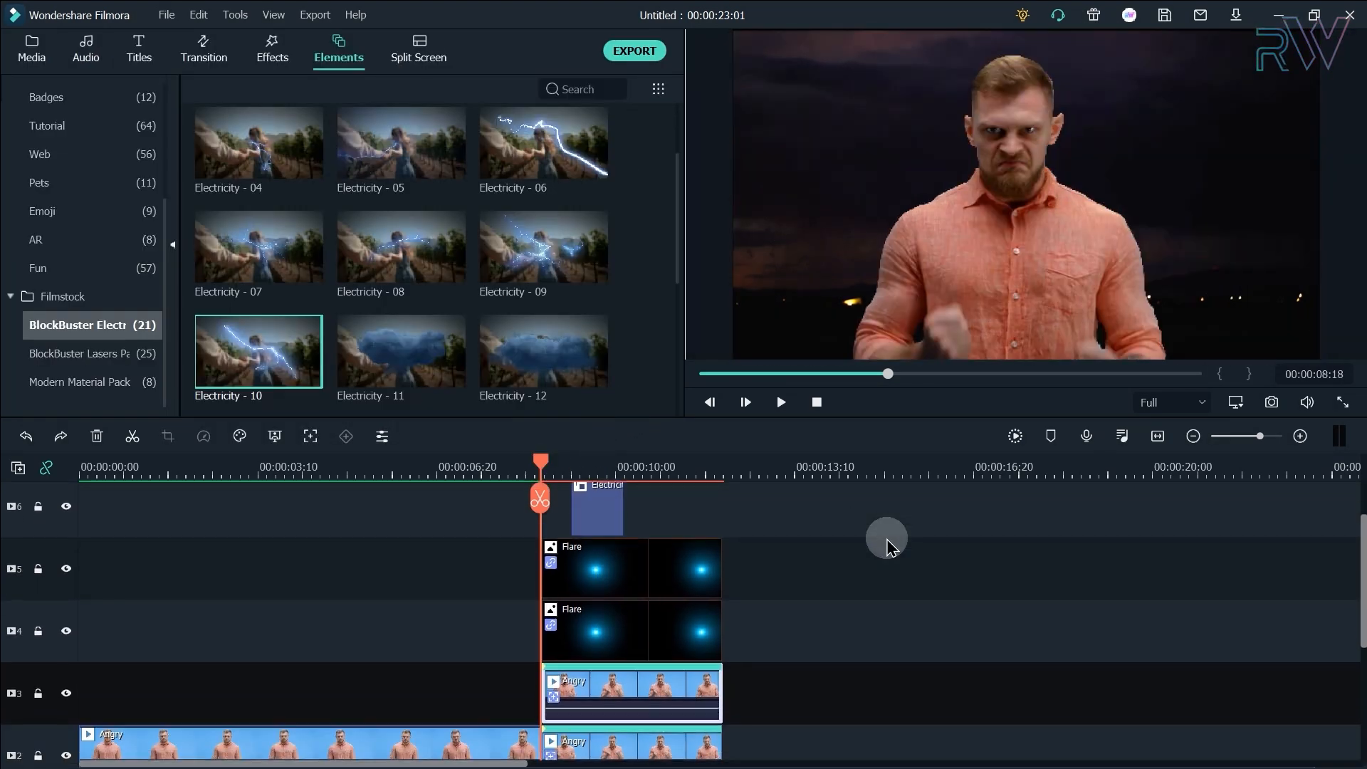
{"action": "left_click", "coordinate": [200, 52]}
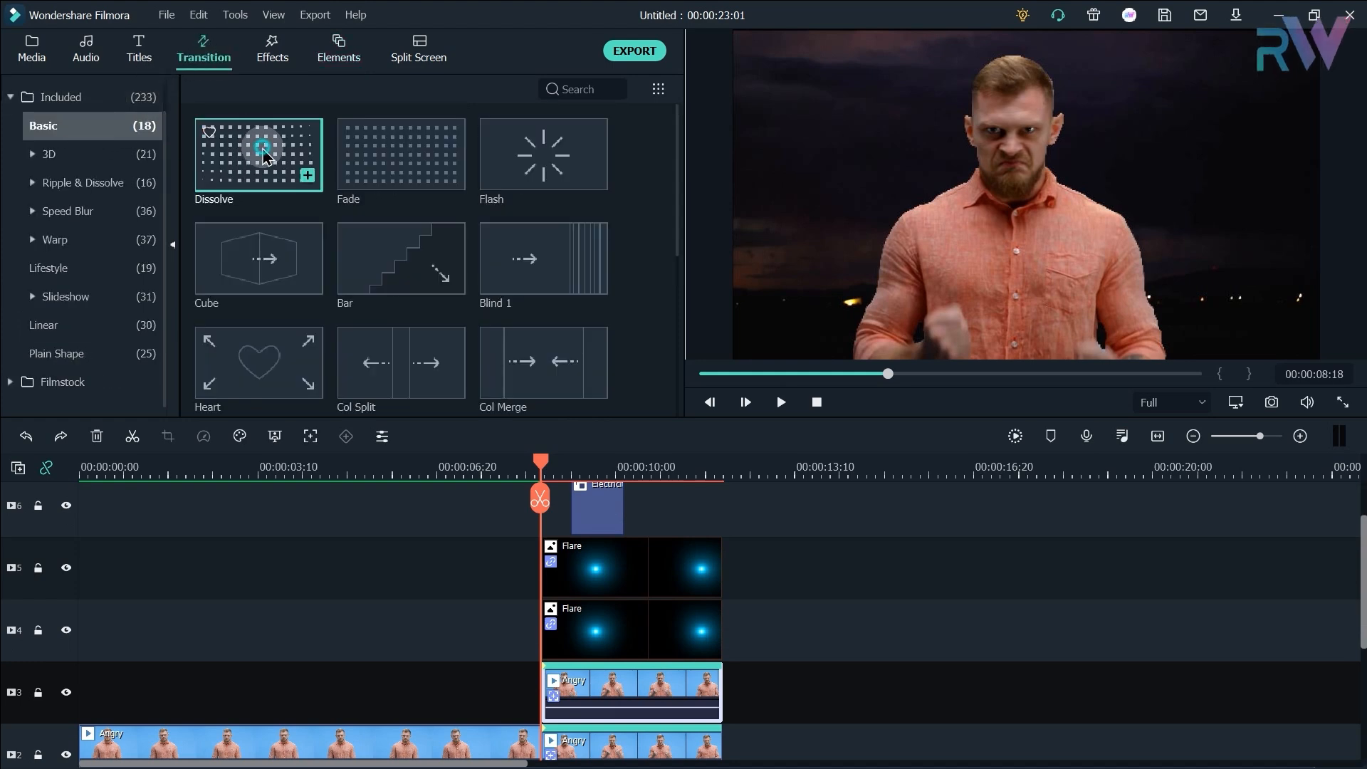
{"action": "left_click_drag", "start_coordinate": [264, 154], "coordinate": [557, 566]}
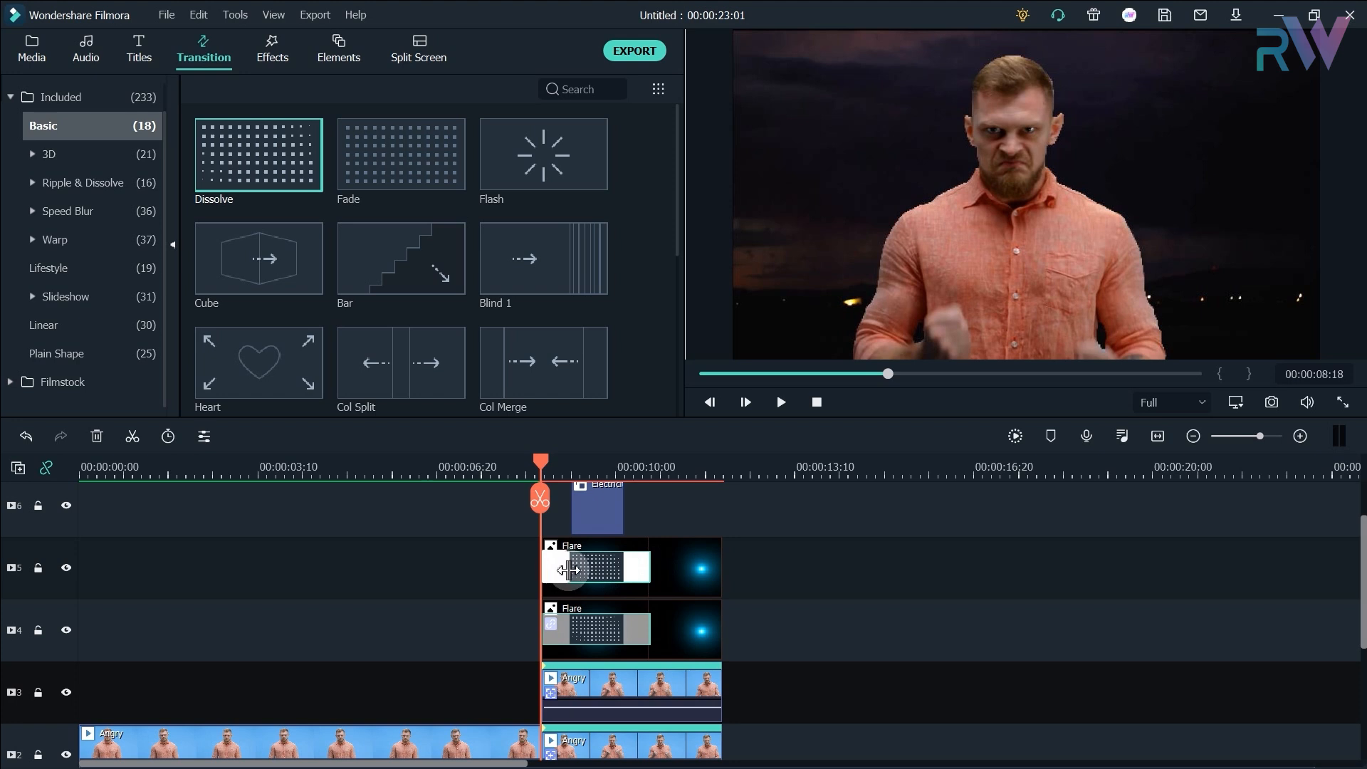
{"action": "left_click_drag", "start_coordinate": [568, 570], "coordinate": [567, 570]}
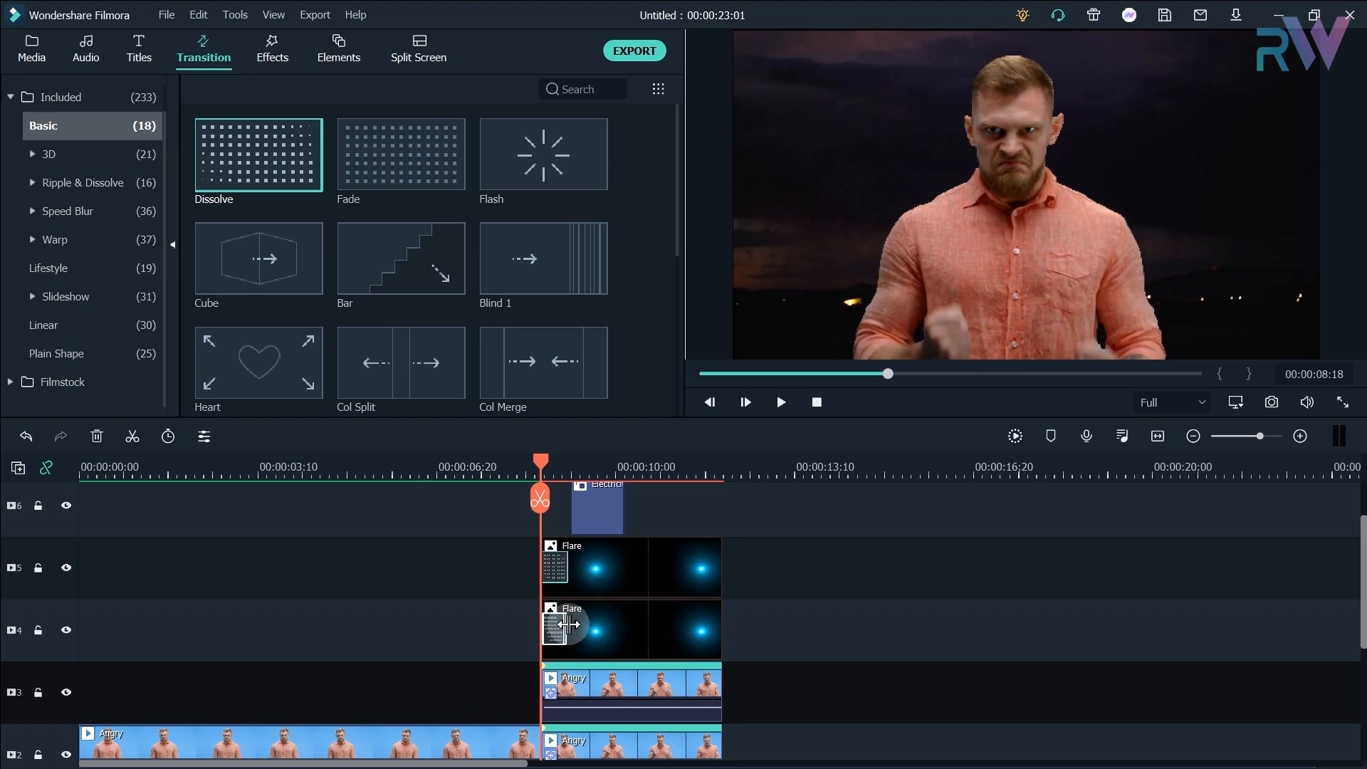
Align the Electricity clip's start with the Flare clips, and render and play the effect from 00:00:08:13
{"action": "left_click_drag", "start_coordinate": [590, 498], "coordinate": [577, 507]}
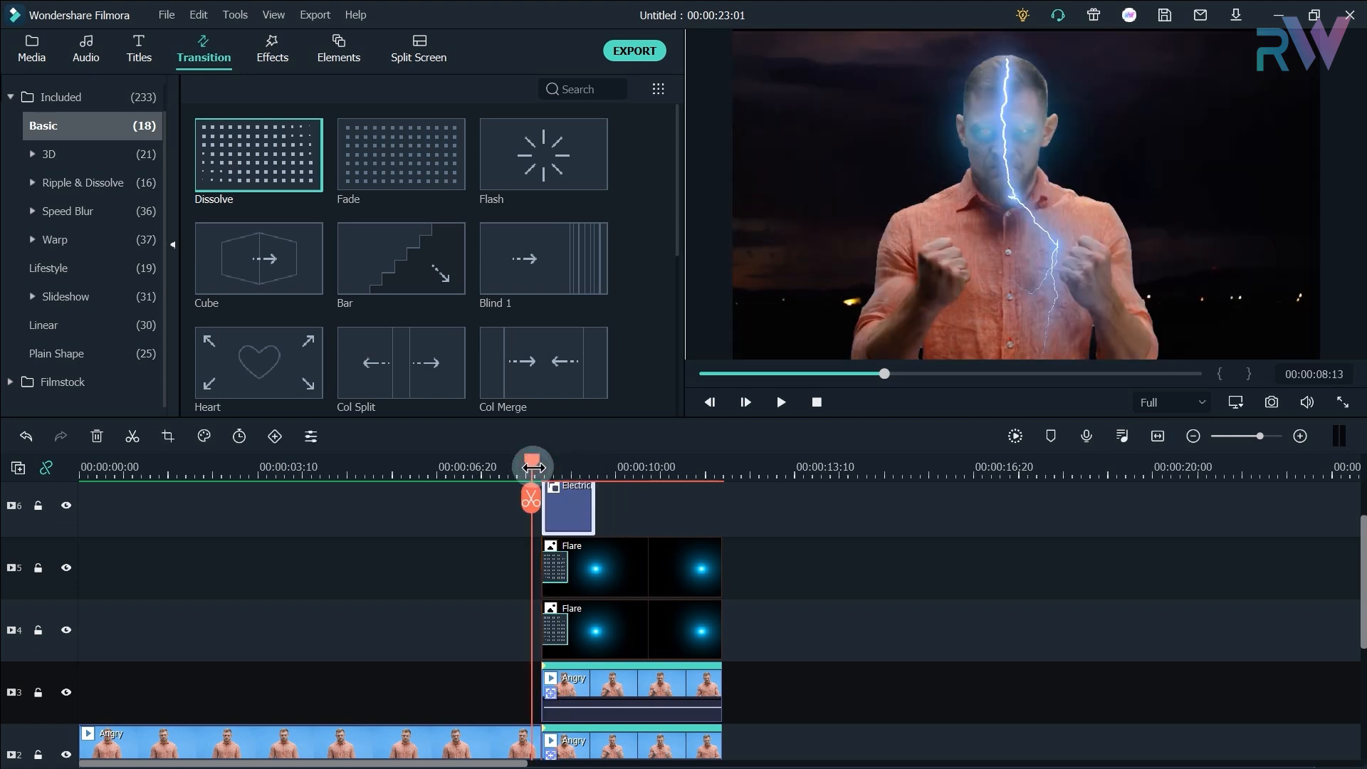
{"action": "left_click", "coordinate": [532, 467]}
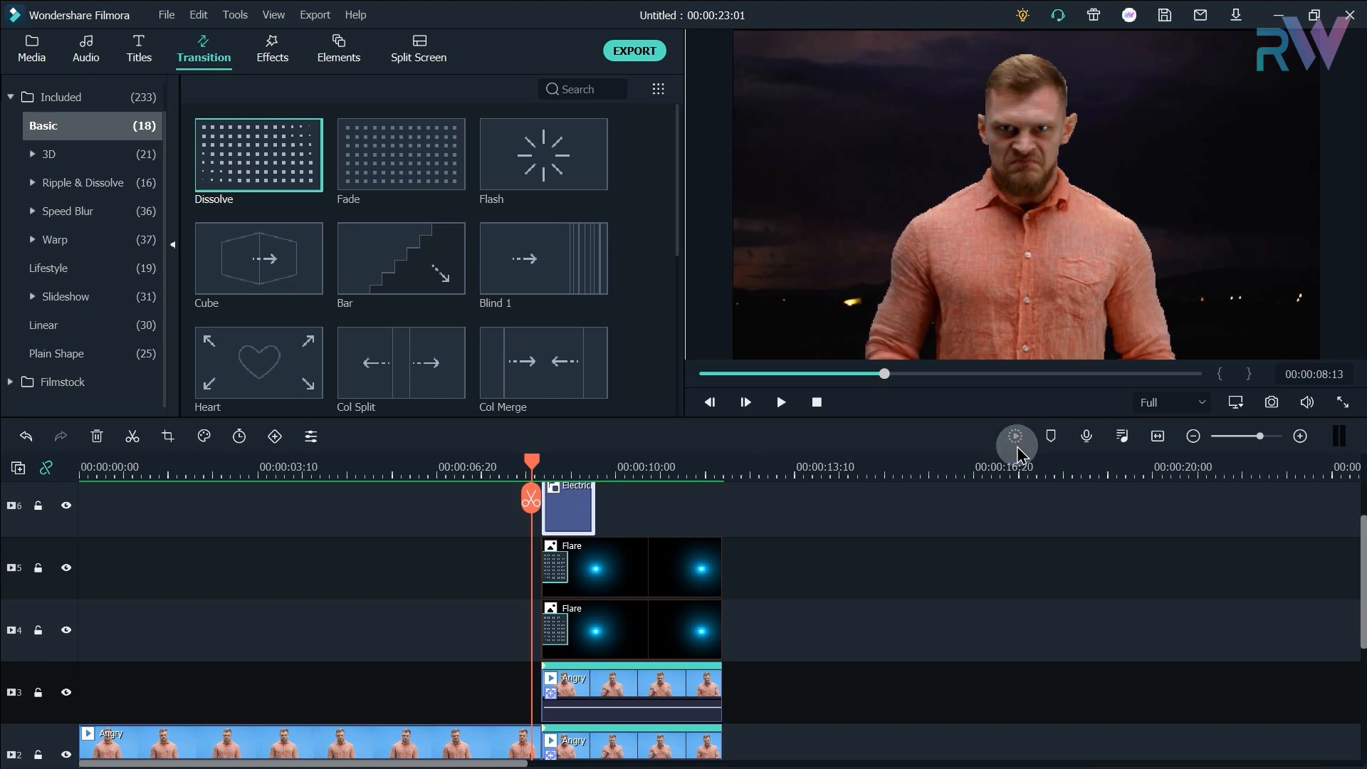
{"action": "left_click", "coordinate": [780, 403]}
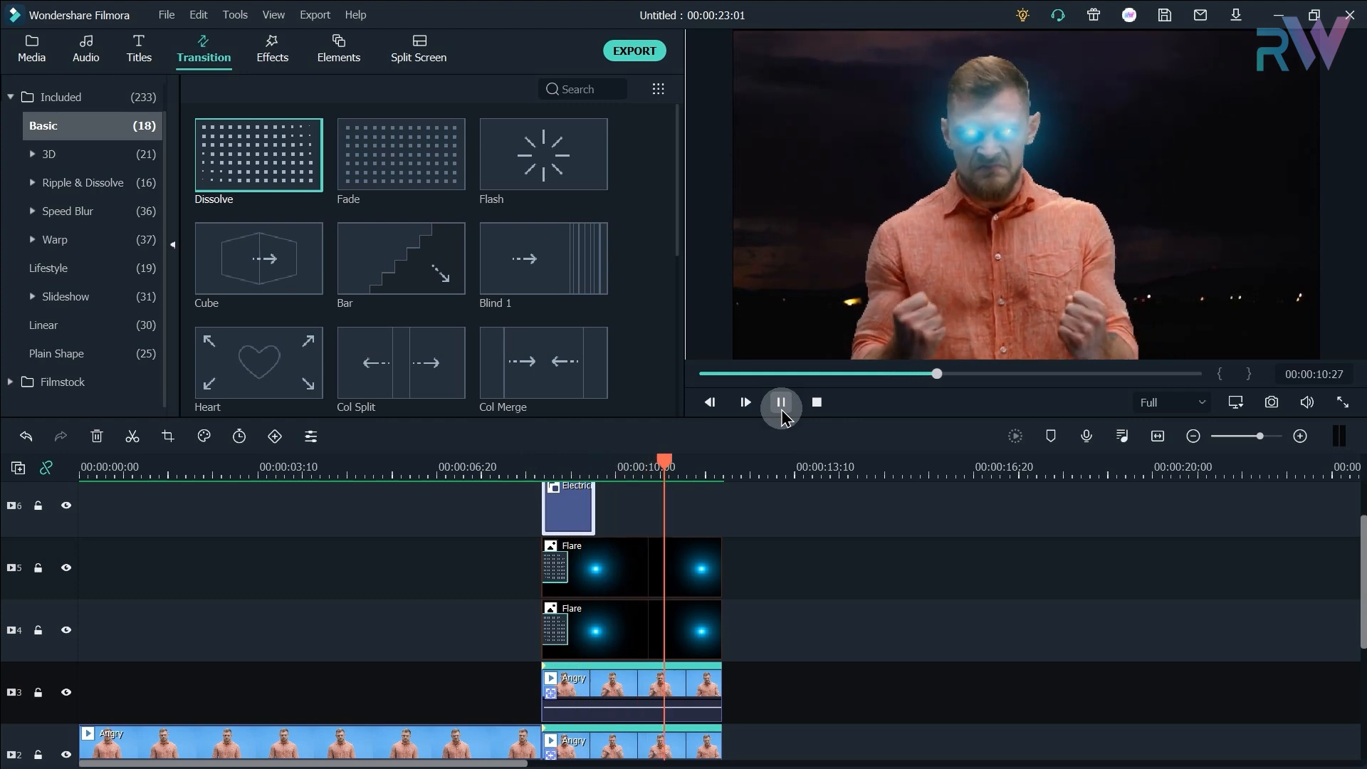
{"action": "left_click", "coordinate": [780, 403]}
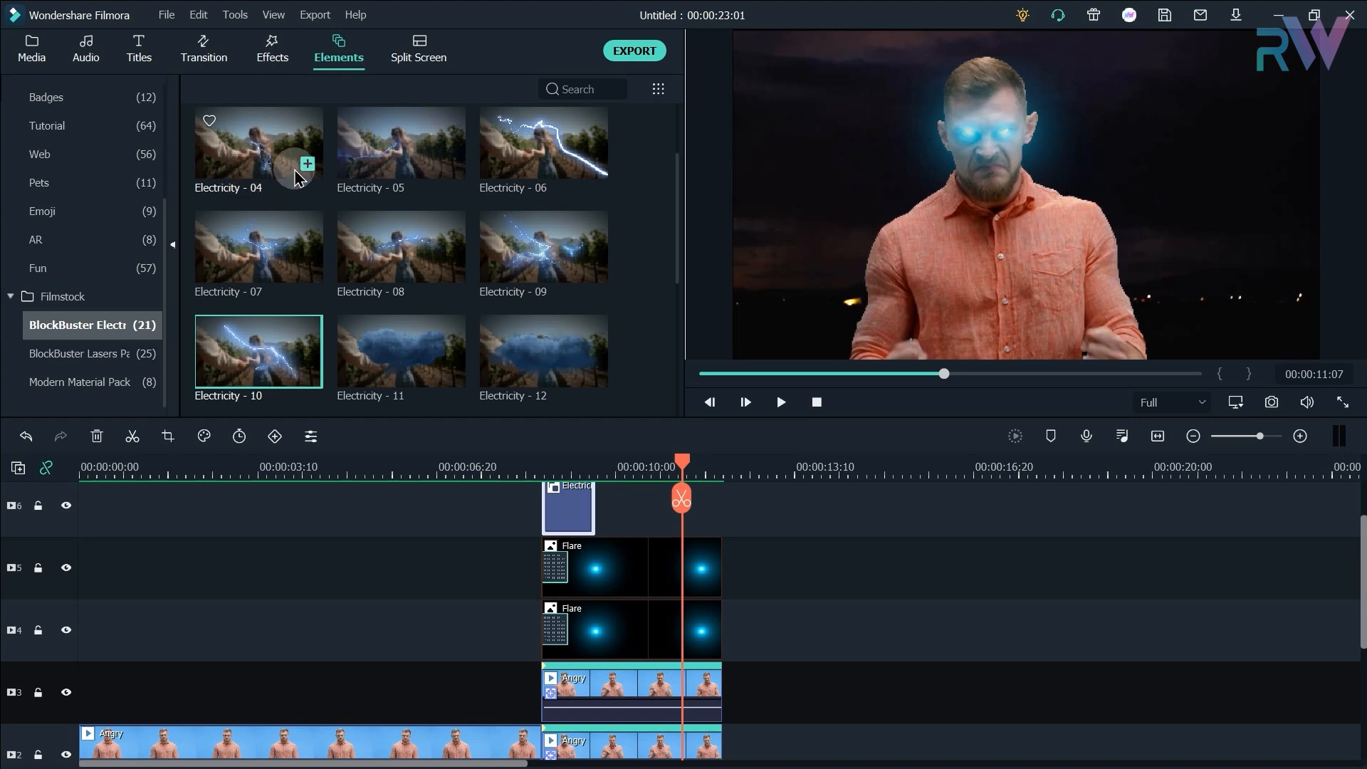
Preview the Electricity - 04 and Electricity - 05 elements, and return to the composite at 00:00:09:14
{"action": "left_click", "coordinate": [249, 168]}
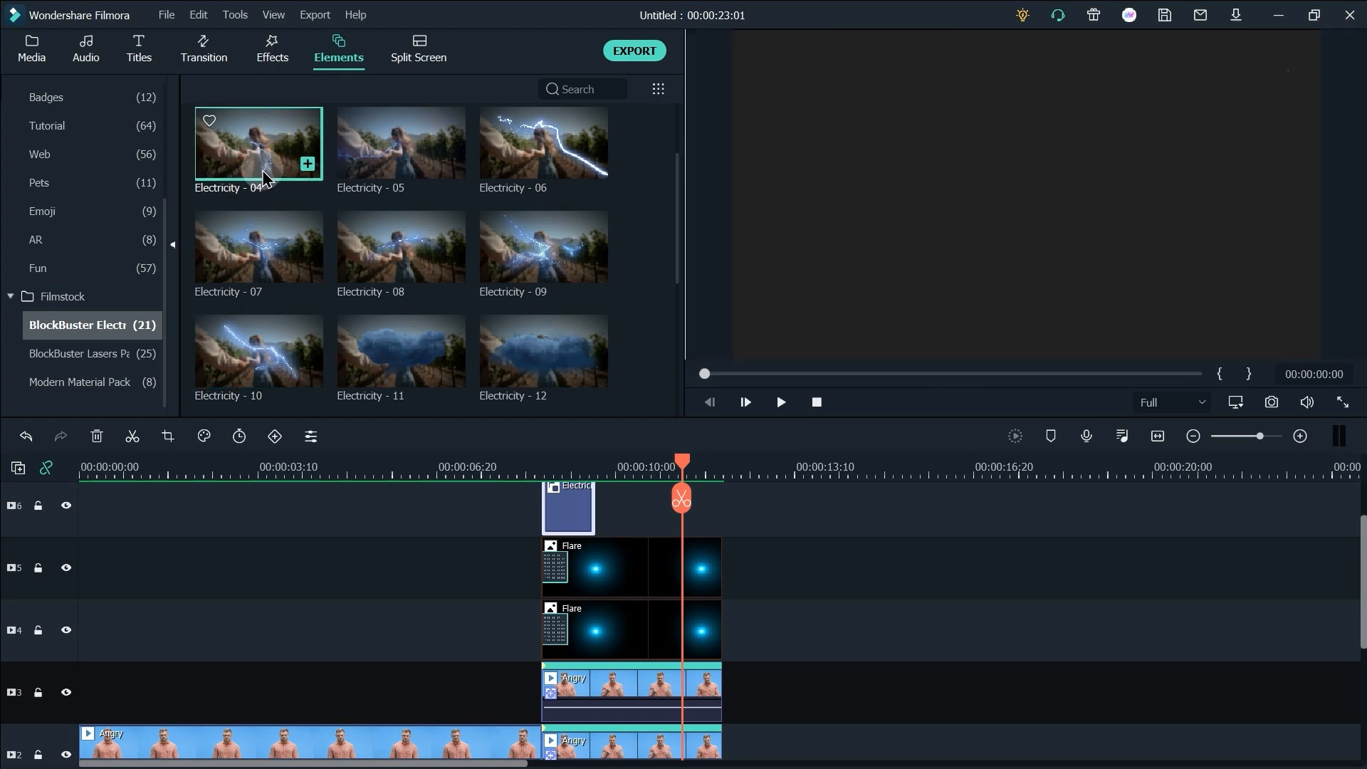
{"action": "left_click", "coordinate": [419, 170]}
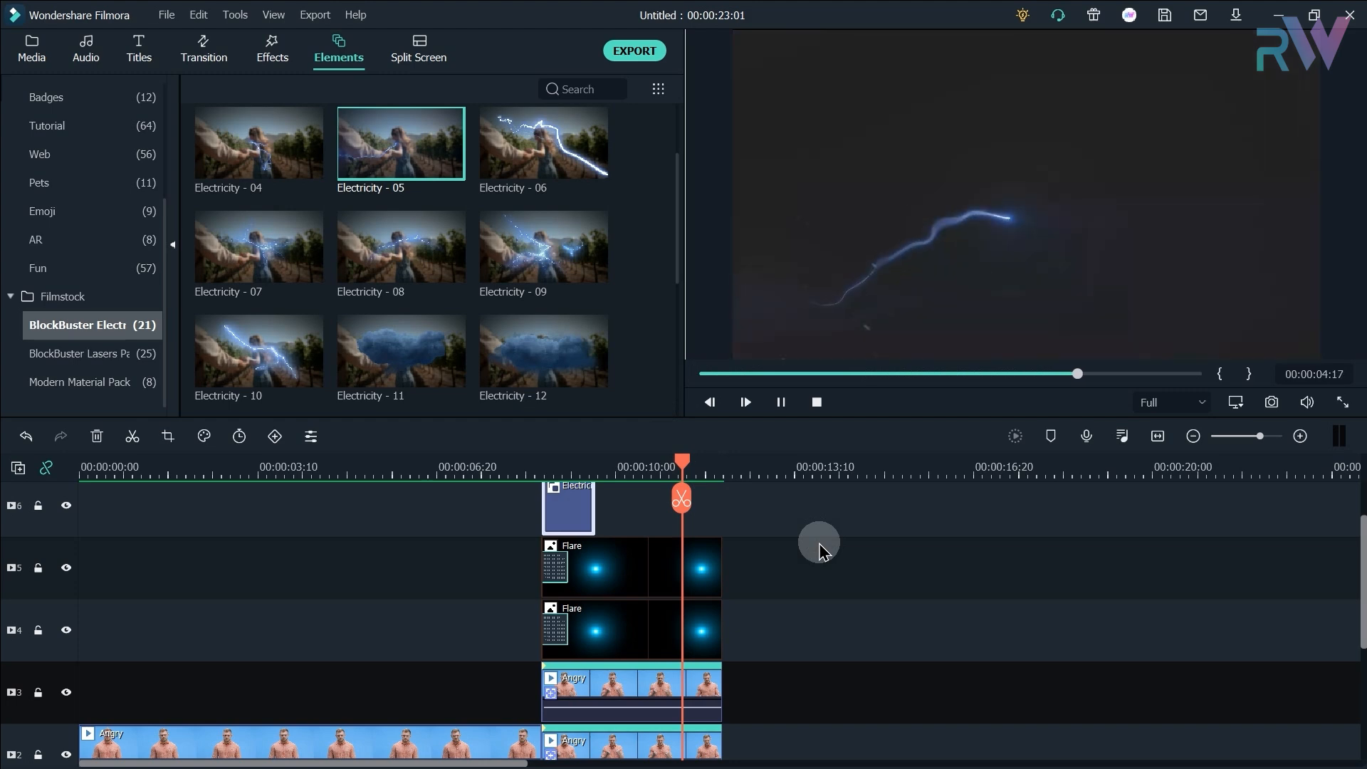
{"action": "left_click", "coordinate": [762, 545]}
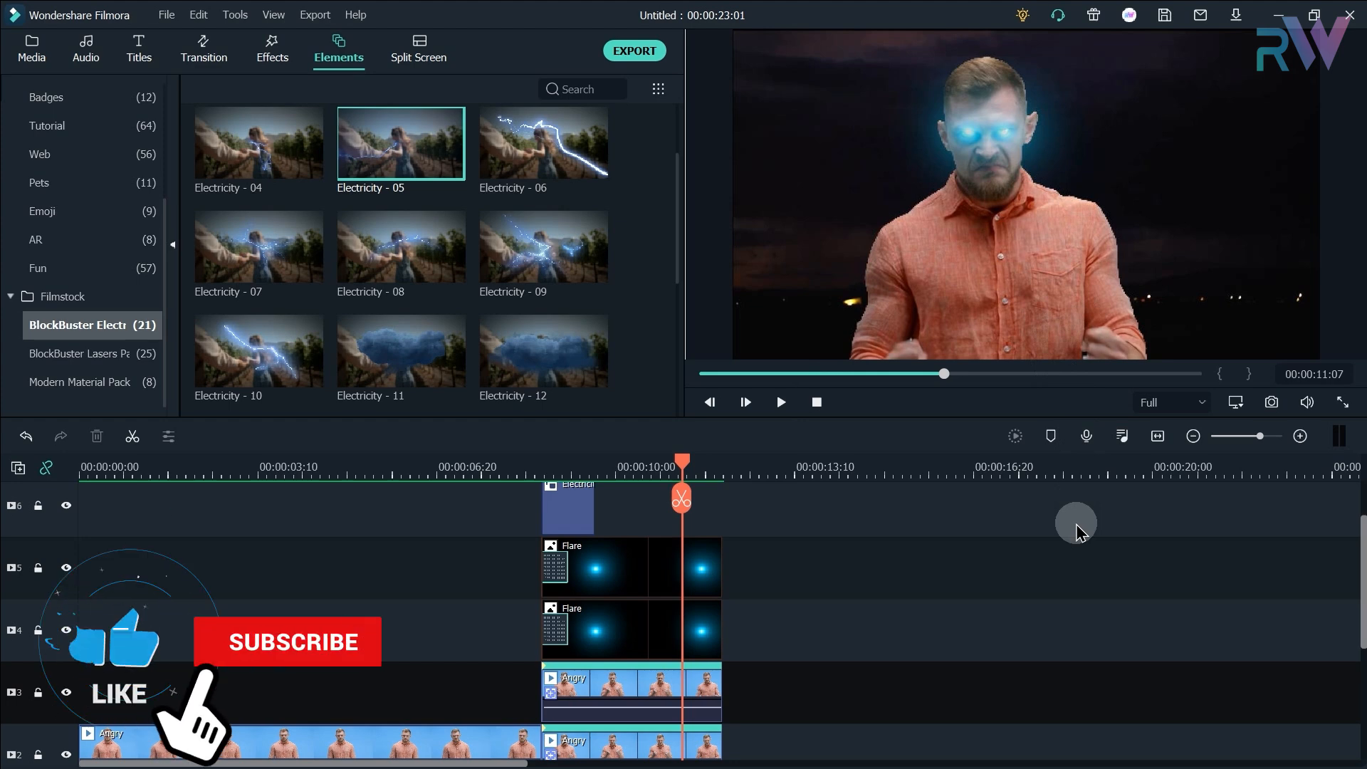
{"action": "scroll", "coordinate": [947, 575], "scroll_direction": "down", "scroll_amount": 2}
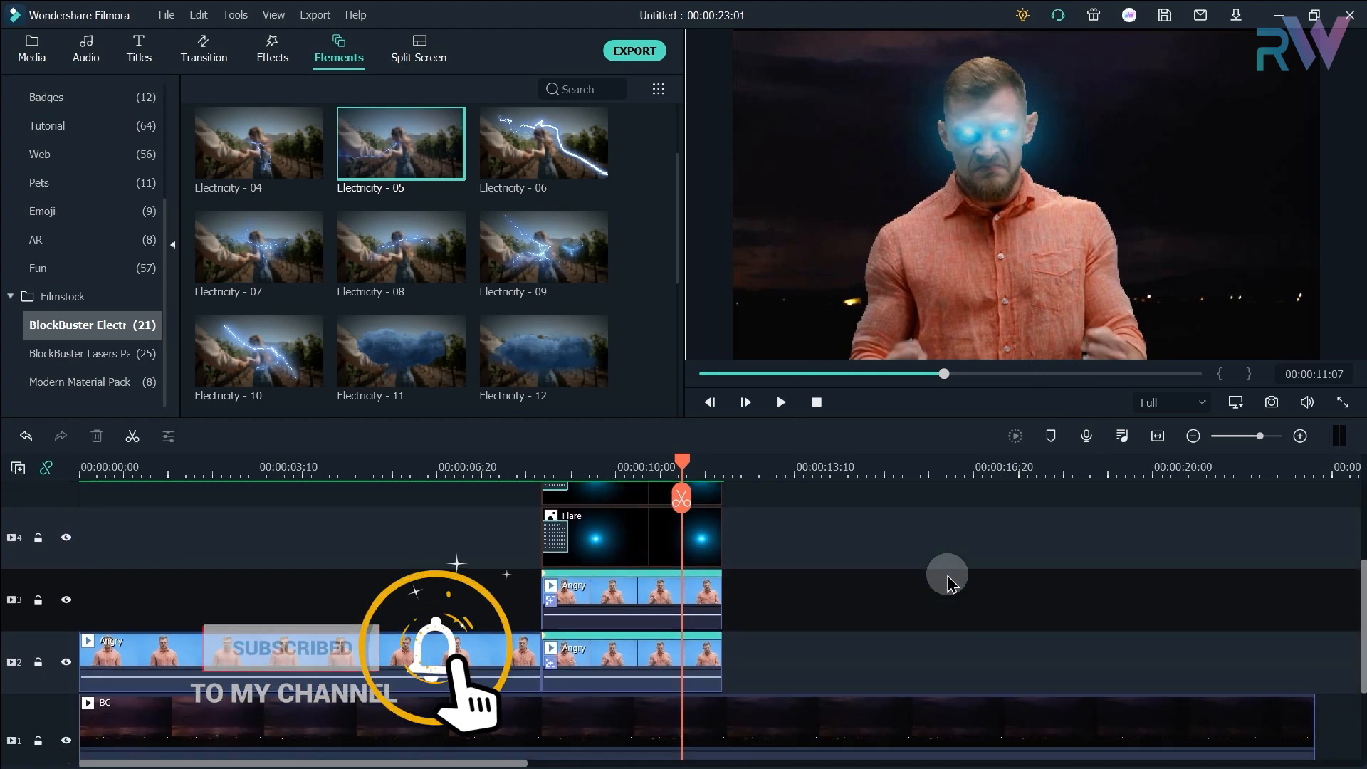
{"action": "left_click", "coordinate": [589, 469]}
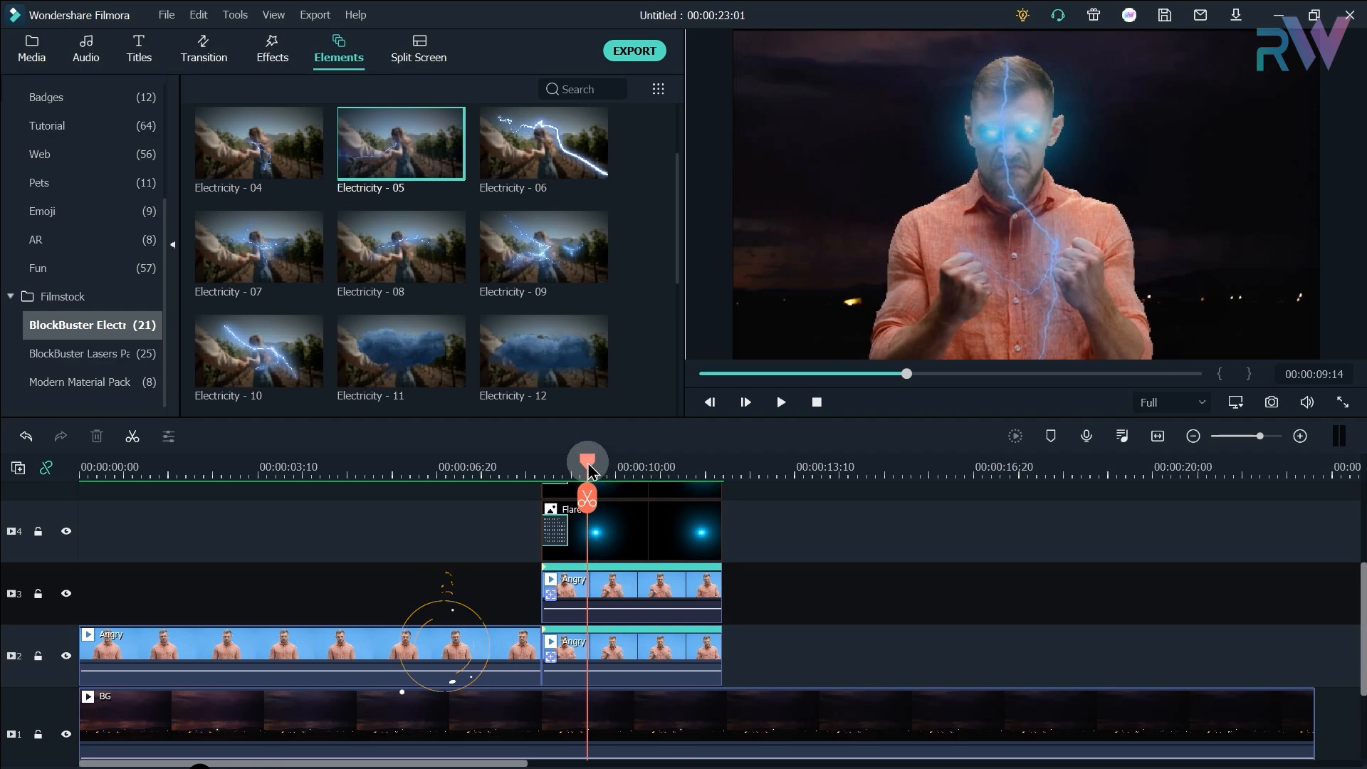